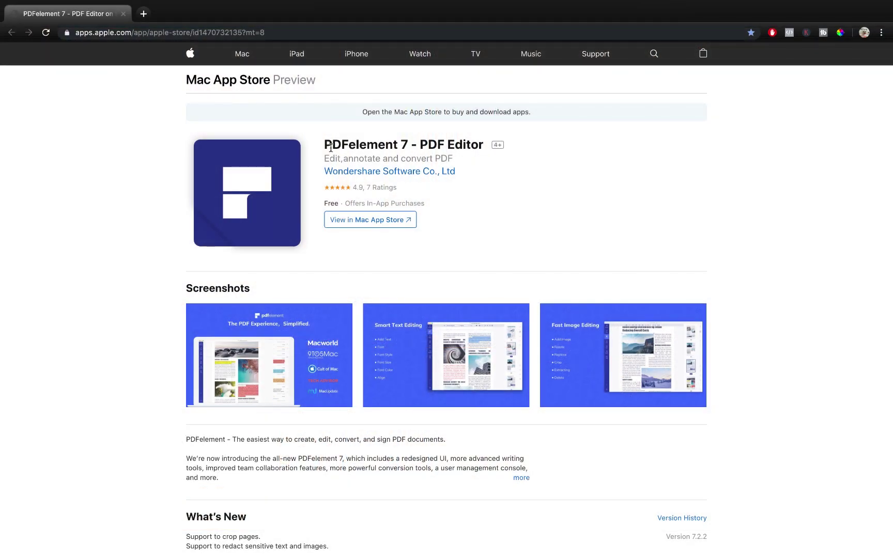
- Open the PDFelement 7 listing in the Mac App Store and launch Wondershare PDFelement
{"action": "left_click_drag", "start_coordinate": [325, 144], "coordinate": [480, 142]}
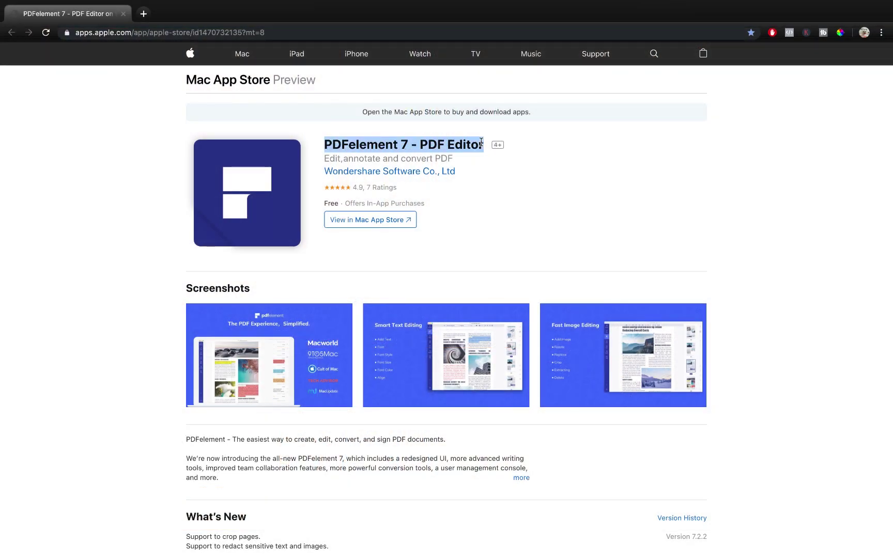
{"action": "left_click", "coordinate": [468, 221]}
{"action": "left_click", "coordinate": [339, 219]}
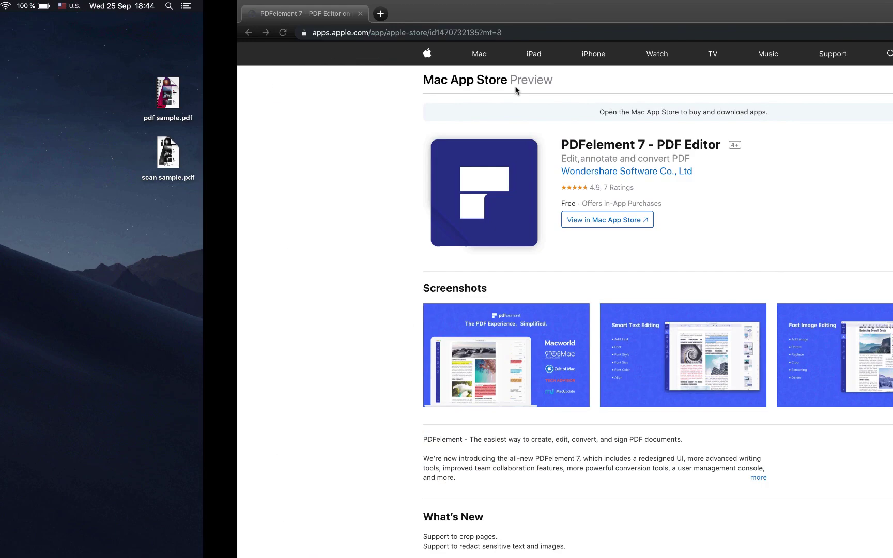
{"action": "left_click", "coordinate": [682, 147]}
{"action": "left_click", "coordinate": [682, 146]}
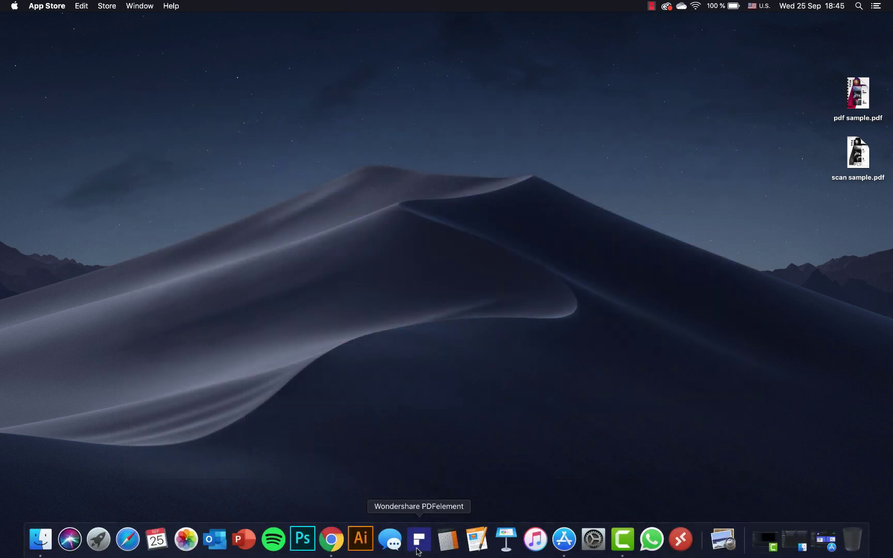
{"action": "left_click", "coordinate": [419, 539]}
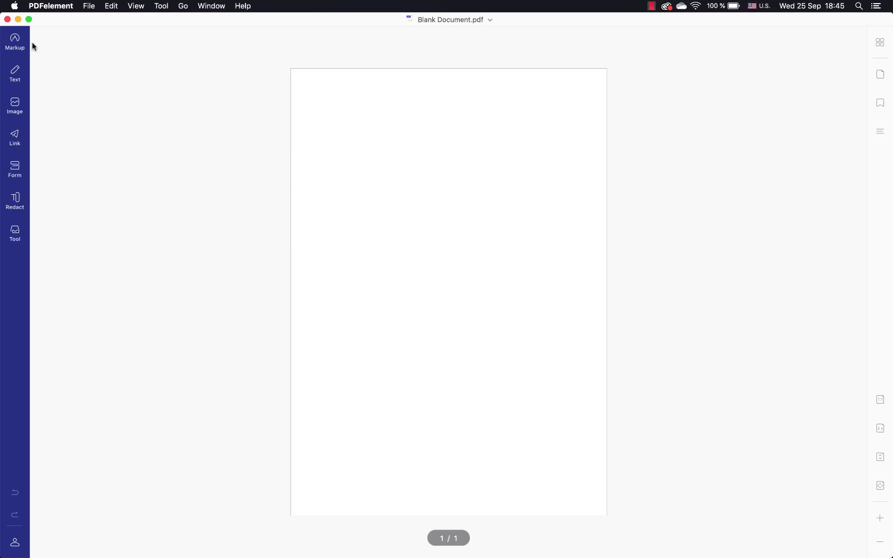
- Insert the palm-leaf image into the blank document and add the three-line text "INSERT YOUR TITLE" beside it
{"action": "left_click", "coordinate": [15, 105]}
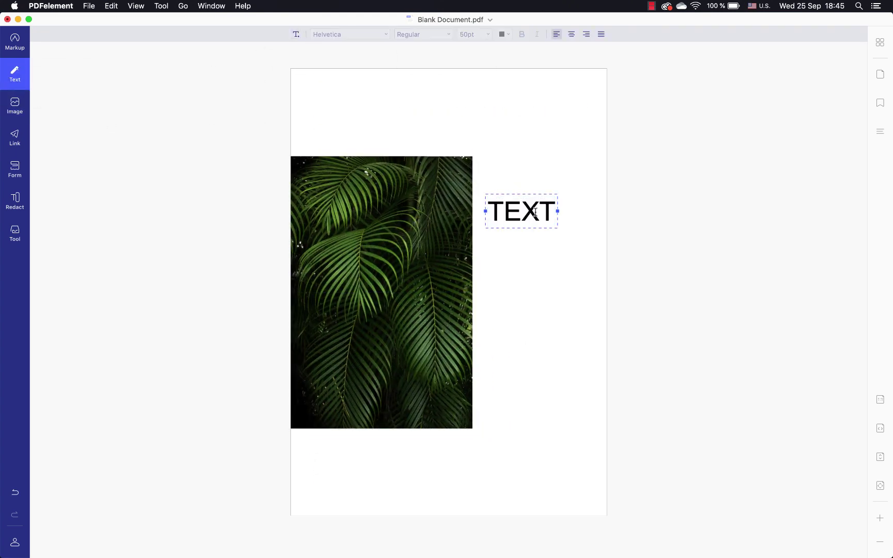
{"action": "type", "text": "INSERT"}
{"action": "key", "text": "Return"}
{"action": "type", "text": "YOUR"}
{"action": "key", "text": "Return"}
{"action": "type", "text": "TITLE"}
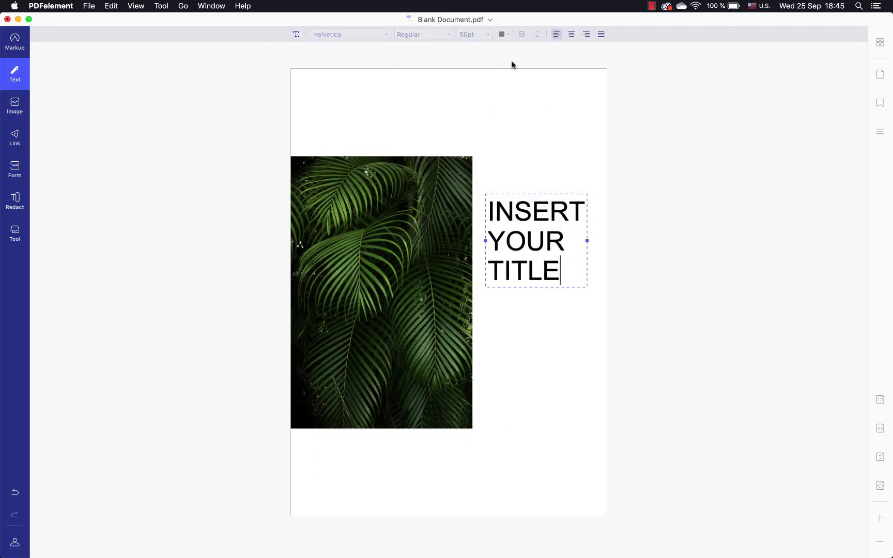
- Add a paragraph repeating "add more text here" below the title and change the font of both text boxes
{"action": "left_click", "coordinate": [494, 306]}
{"action": "type", "text": "Add more text here, add more text here, add more text here, add more text here, add more text here, add more text here, add more text here,"}
{"action": "left_click", "coordinate": [596, 161]}
{"action": "left_click", "coordinate": [511, 398]}
{"action": "key", "text": "cmd+a"}
{"action": "left_click", "coordinate": [351, 34]}
{"action": "left_click", "coordinate": [346, 120]}
{"action": "left_click", "coordinate": [179, 202]}
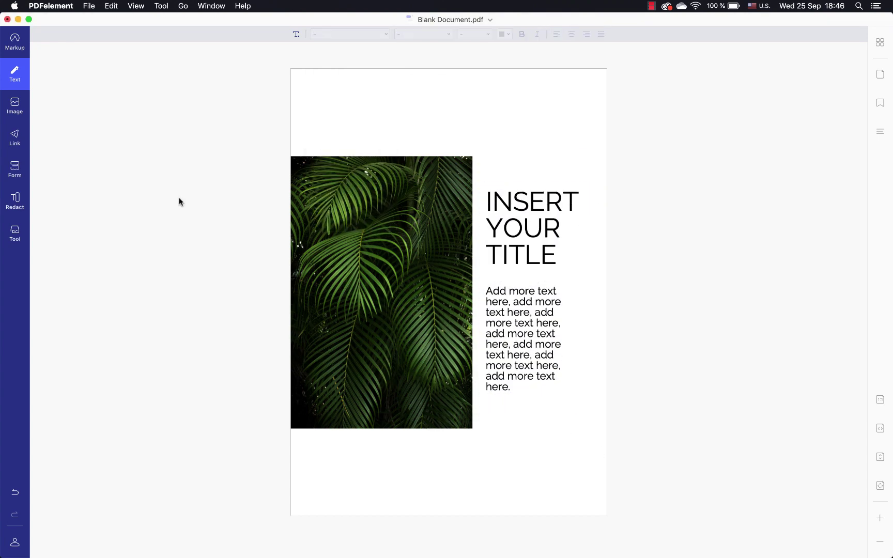
- Minimise the blank document and open pdf sample.pdf from the desktop
{"action": "left_click", "coordinate": [18, 19]}
{"action": "double_click", "coordinate": [856, 94]}
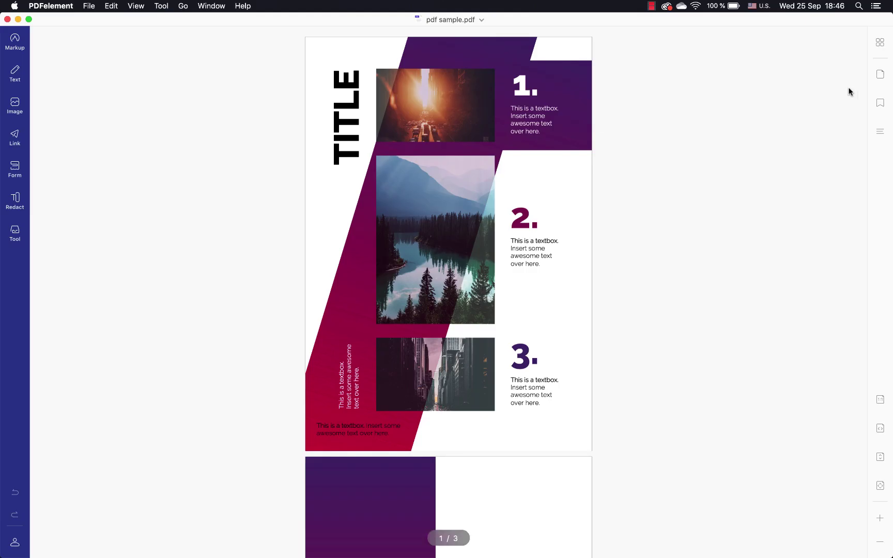
{"action": "scroll", "coordinate": [472, 222], "scroll_direction": "down", "scroll_amount": 7}
{"action": "scroll", "coordinate": [472, 222], "scroll_direction": "up", "scroll_amount": 7}
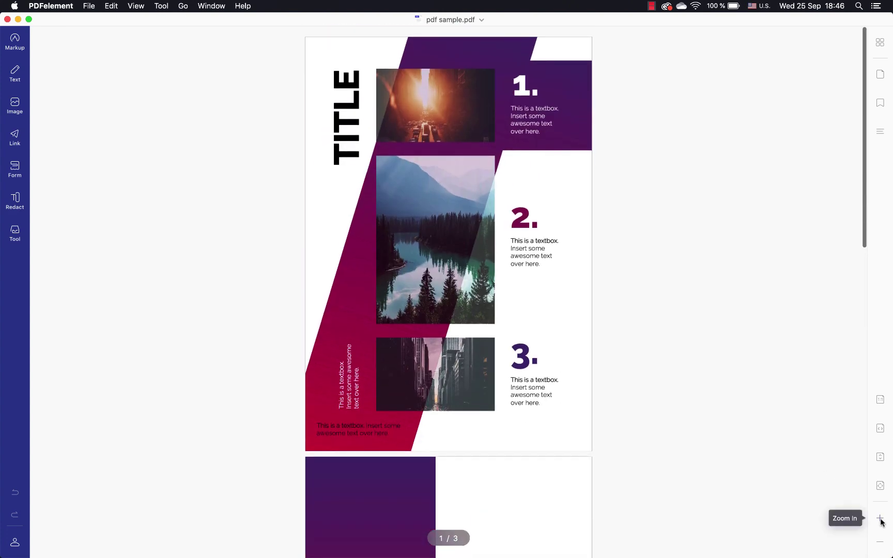
- Delete the textbox under the number 2 on the first page and recolour the number yellow
{"action": "left_click", "coordinate": [881, 520]}
{"action": "left_click", "coordinate": [881, 519]}
{"action": "scroll", "coordinate": [716, 337], "scroll_direction": "up", "scroll_amount": 3}
{"action": "left_click", "coordinate": [15, 72]}
{"action": "mouse_move", "coordinate": [662, 368]}
{"action": "left_mouse_down"}
{"action": "mouse_move", "coordinate": [658, 300]}
{"action": "mouse_move", "coordinate": [648, 363]}
{"action": "left_mouse_up"}
{"action": "scroll", "coordinate": [644, 176], "scroll_direction": "down", "scroll_amount": 5}
{"action": "left_click", "coordinate": [615, 305]}
{"action": "left_click_drag", "start_coordinate": [615, 305], "coordinate": [610, 236]}
{"action": "key", "text": "Delete"}
{"action": "left_click", "coordinate": [648, 204]}
{"action": "left_click", "coordinate": [503, 66]}
- Highlight the first textbox under the title on page 2 in yellow
{"action": "scroll", "coordinate": [686, 261], "scroll_direction": "down", "scroll_amount": 15}
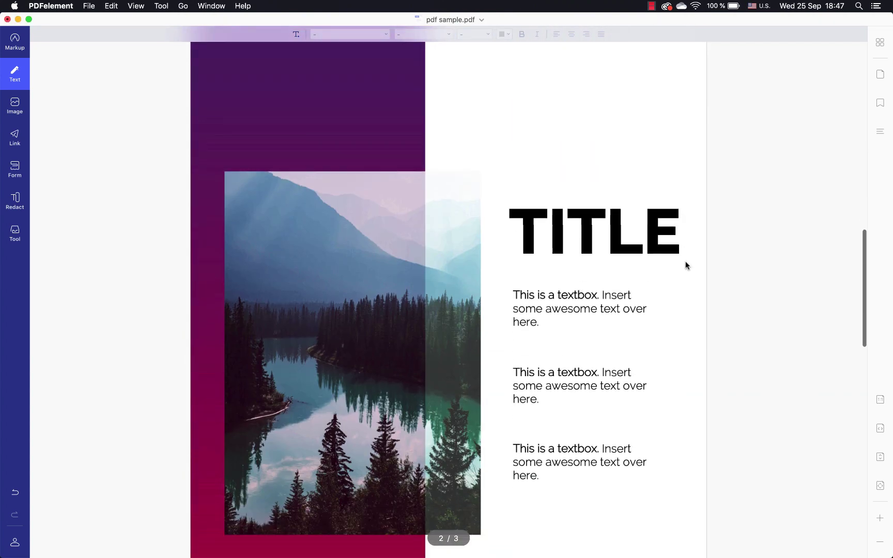
{"action": "left_click", "coordinate": [581, 252]}
{"action": "left_click", "coordinate": [15, 39]}
{"action": "left_click", "coordinate": [51, 50]}
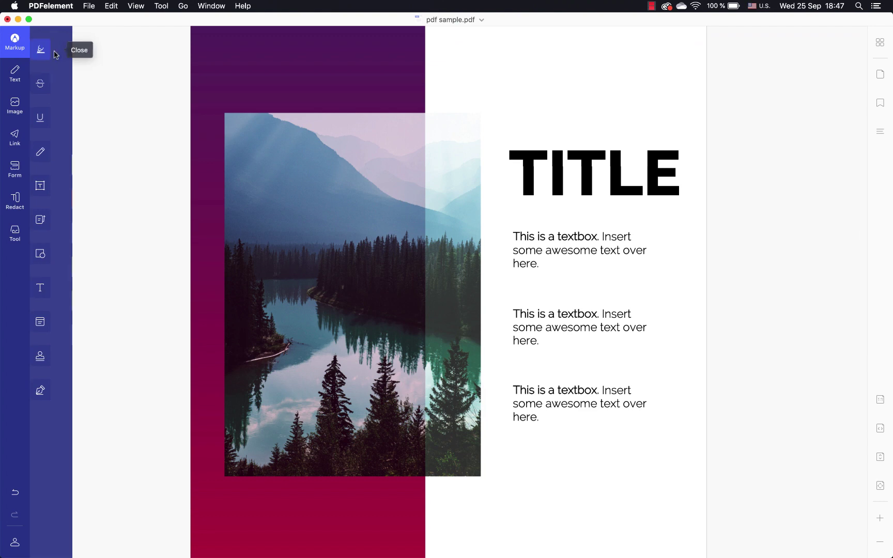
{"action": "left_click_drag", "start_coordinate": [515, 234], "coordinate": [572, 273]}
{"action": "left_click", "coordinate": [50, 50]}
- Draw a freehand black circle around the second textbox on page 2 with the pencil
{"action": "left_click", "coordinate": [50, 150]}
{"action": "mouse_move", "coordinate": [559, 348]}
{"action": "left_mouse_down"}
{"action": "mouse_move", "coordinate": [650, 313]}
{"action": "mouse_move", "coordinate": [548, 369]}
{"action": "left_mouse_up"}
{"action": "scroll", "coordinate": [382, 215], "scroll_direction": "down", "scroll_amount": 4}
{"action": "left_click", "coordinate": [51, 50]}
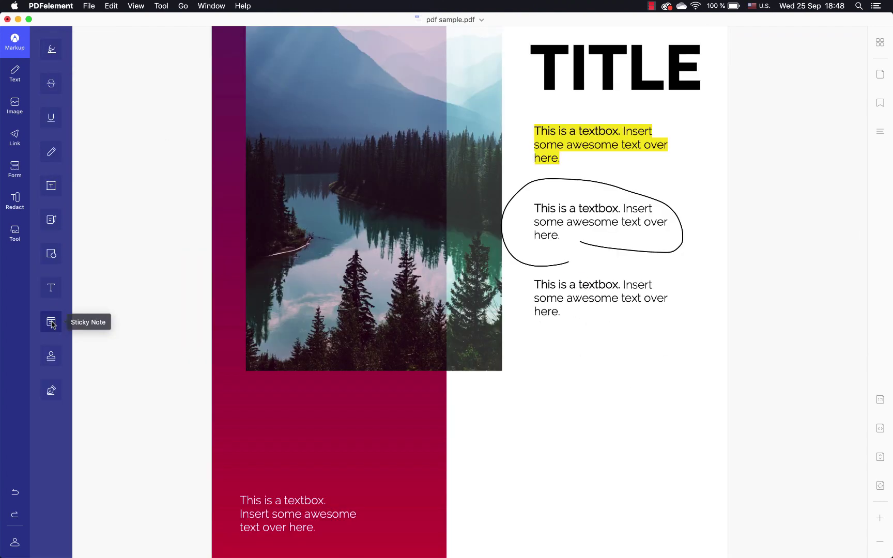
- Add a light-blue sticky note reading "Insert a sticky note :)" below the third textbox and place a green APPROVED stamp beneath it
{"action": "left_click", "coordinate": [51, 321]}
{"action": "left_click", "coordinate": [571, 362]}
{"action": "type", "text": "Insert a sticky note :)"}
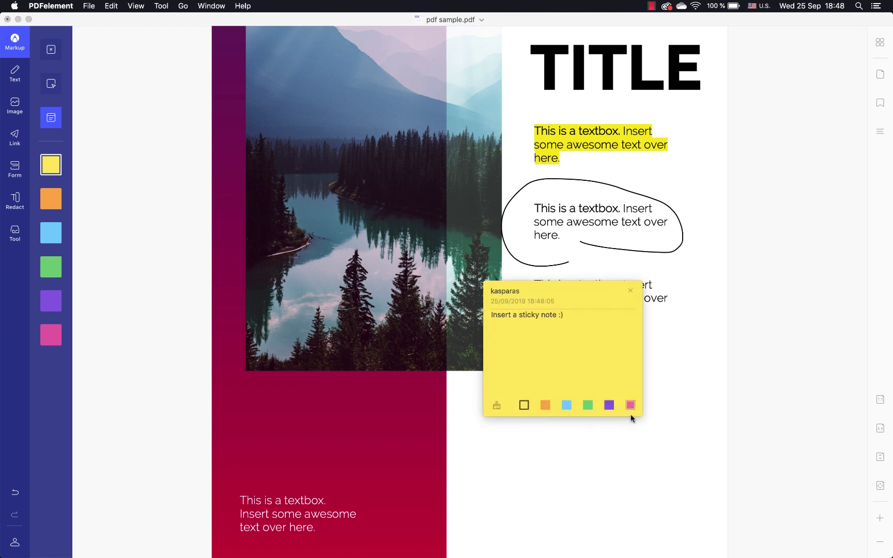
{"action": "left_click", "coordinate": [610, 405]}
{"action": "left_click", "coordinate": [570, 502]}
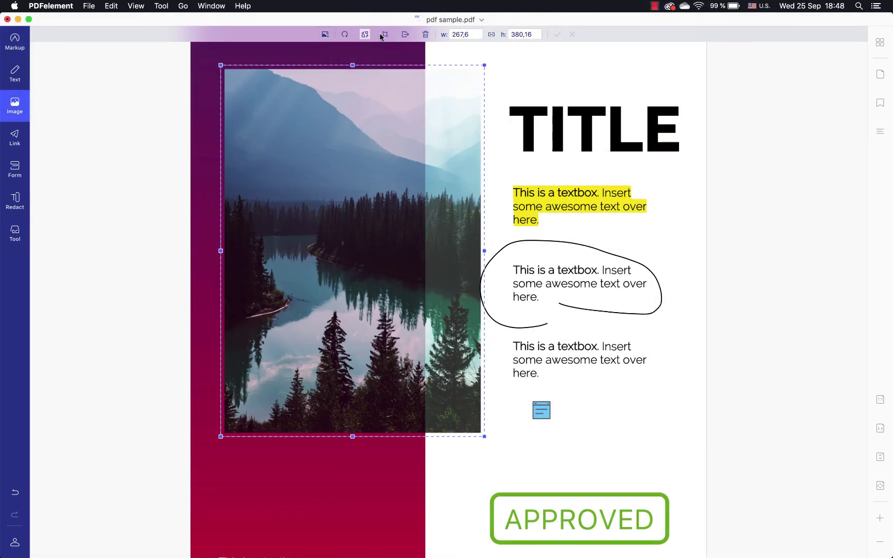
- Crop the upper edge of the mountain lake image on page 2 and replace the picture with the palm-leaf image
{"action": "left_click", "coordinate": [385, 34]}
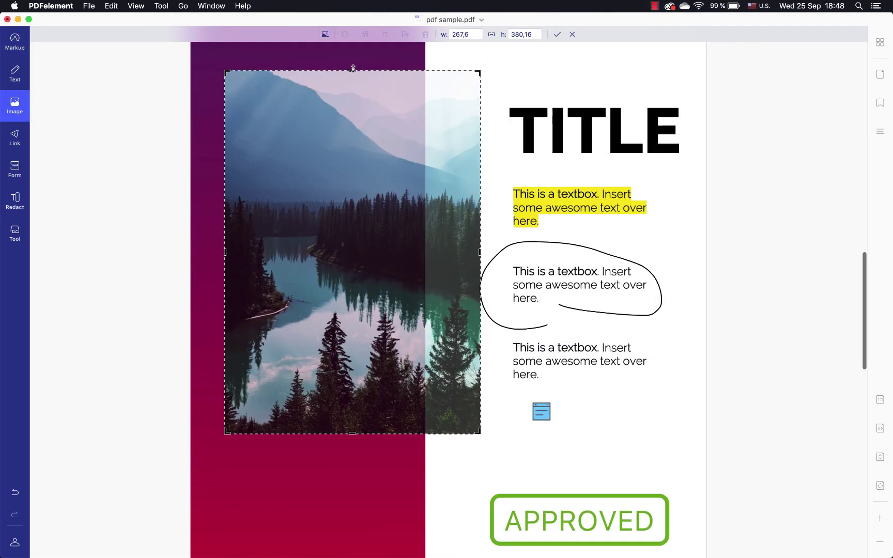
{"action": "left_click_drag", "start_coordinate": [353, 72], "coordinate": [351, 102]}
{"action": "left_click", "coordinate": [557, 34]}
{"action": "left_click", "coordinate": [365, 34]}
{"action": "left_click", "coordinate": [373, 72]}
{"action": "left_click", "coordinate": [622, 253]}
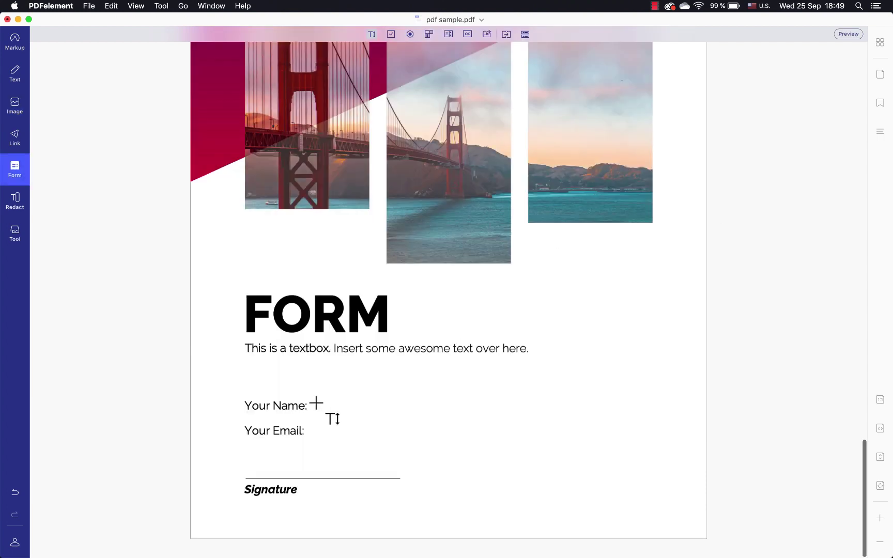
- Add text form fields beside "Your Name:" and "Your Email:" on page 3 and fill in the name and e-mail address
{"action": "left_click_drag", "start_coordinate": [314, 399], "coordinate": [415, 419]}
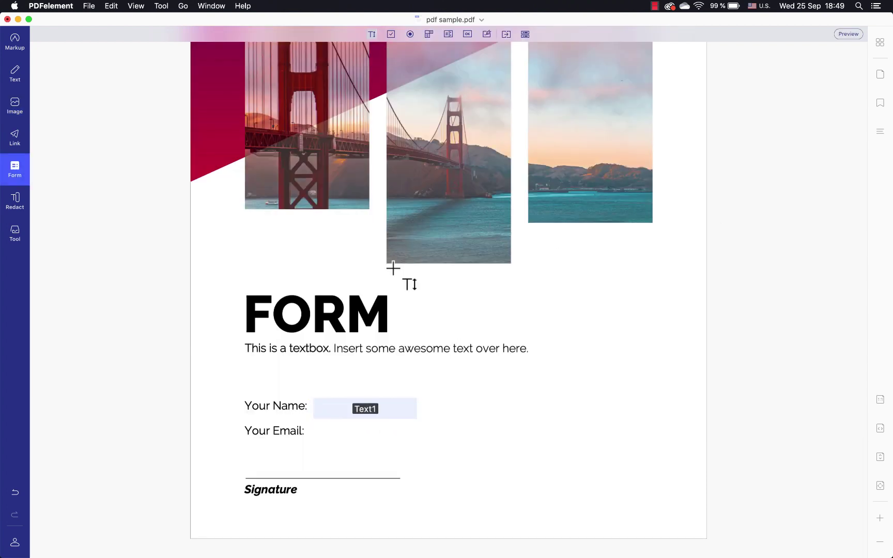
{"action": "left_click_drag", "start_coordinate": [313, 420], "coordinate": [442, 441]}
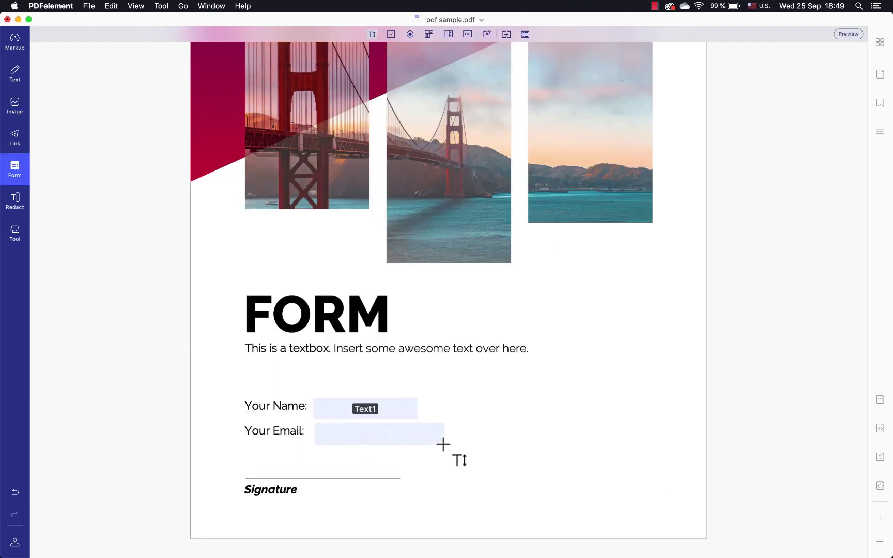
{"action": "type", "text": "One S"}
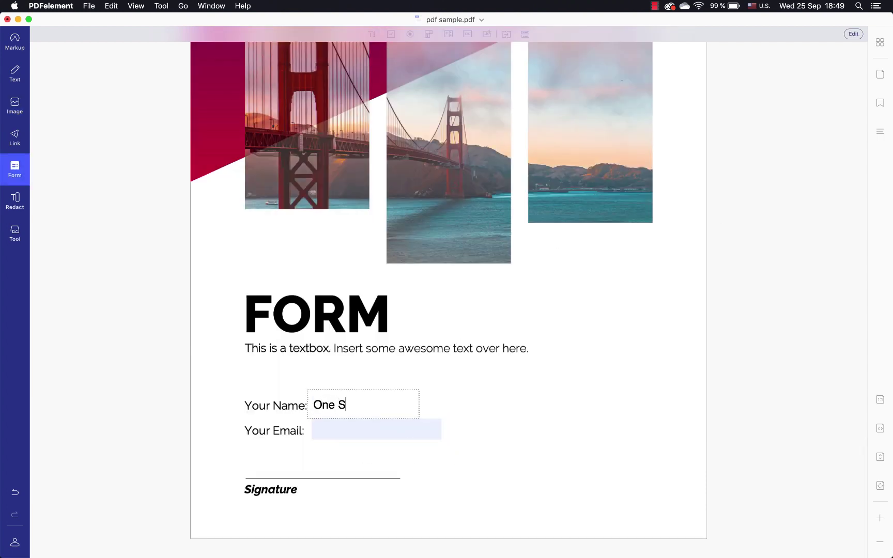
{"action": "type", "text": "kill"}
{"action": "key", "text": "Tab"}
{"action": "type", "text": "test@gmail.com"}
{"action": "left_click", "coordinate": [507, 440]}
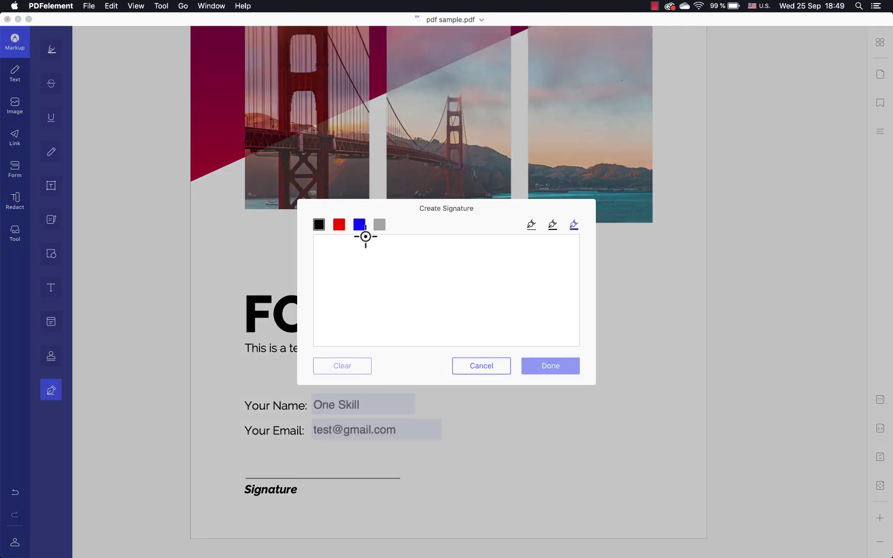
- Draw a handwritten signature in blue and place it on the form's Signature line
{"action": "left_click_drag", "start_coordinate": [331, 305], "coordinate": [505, 293]}
{"action": "left_click", "coordinate": [551, 366]}
{"action": "left_click", "coordinate": [289, 465]}
{"action": "left_click_drag", "start_coordinate": [440, 505], "coordinate": [421, 498]}
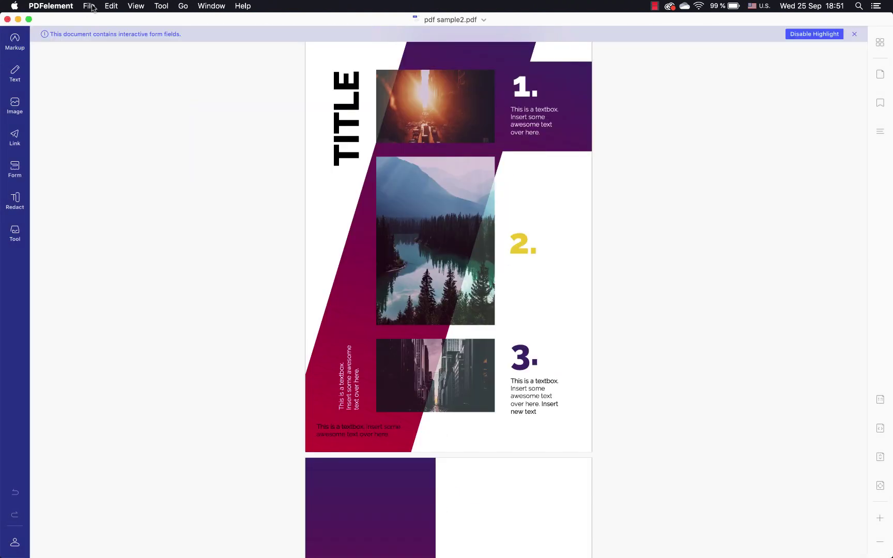
- Export pdf sample2.pdf to a PowerPoint presentation
{"action": "left_click", "coordinate": [93, 7]}
{"action": "mouse_move", "coordinate": [134, 125]}
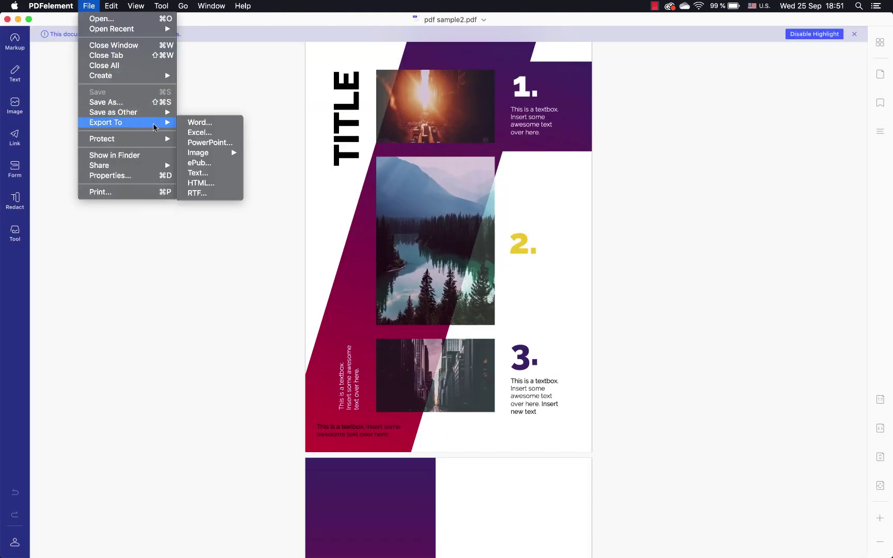
{"action": "left_click", "coordinate": [210, 142]}
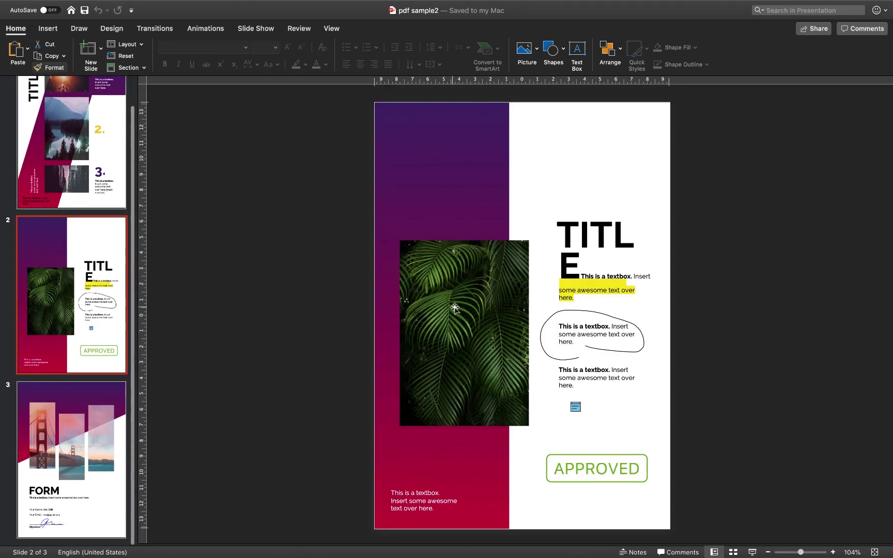
- Try to move an element of the form on slide 3 of the exported presentation, and undo the change
{"action": "scroll", "coordinate": [409, 287], "scroll_direction": "down", "scroll_amount": 3}
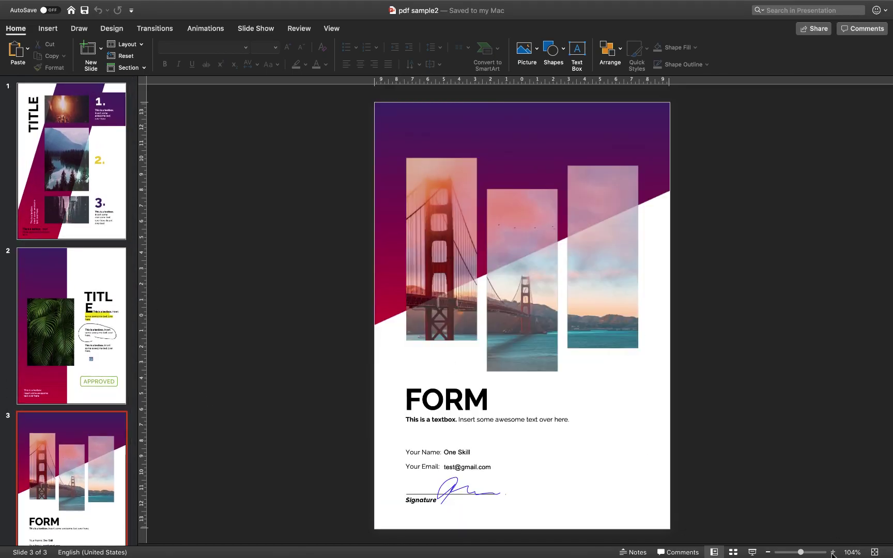
{"action": "left_click", "coordinate": [832, 553]}
{"action": "left_click_drag", "start_coordinate": [414, 470], "coordinate": [421, 463]}
{"action": "key", "text": "ctrl+z"}
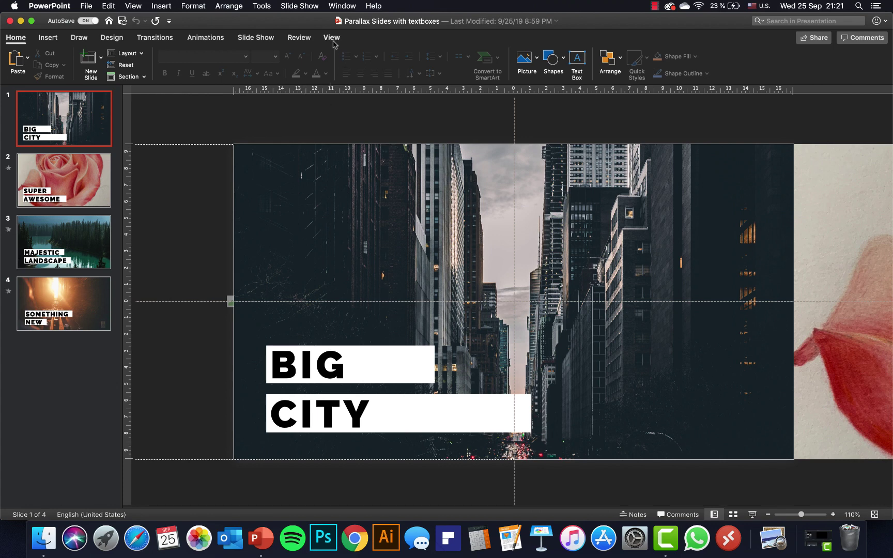
- Open the slide master of the "Parallax Slides with textboxes" presentation
{"action": "left_click", "coordinate": [769, 515]}
{"action": "left_click", "coordinate": [768, 515]}
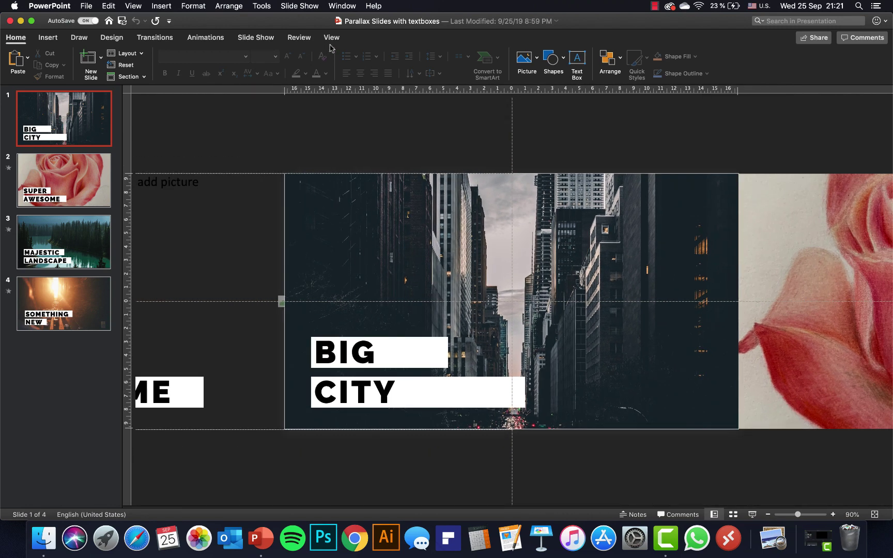
{"action": "left_click", "coordinate": [332, 39]}
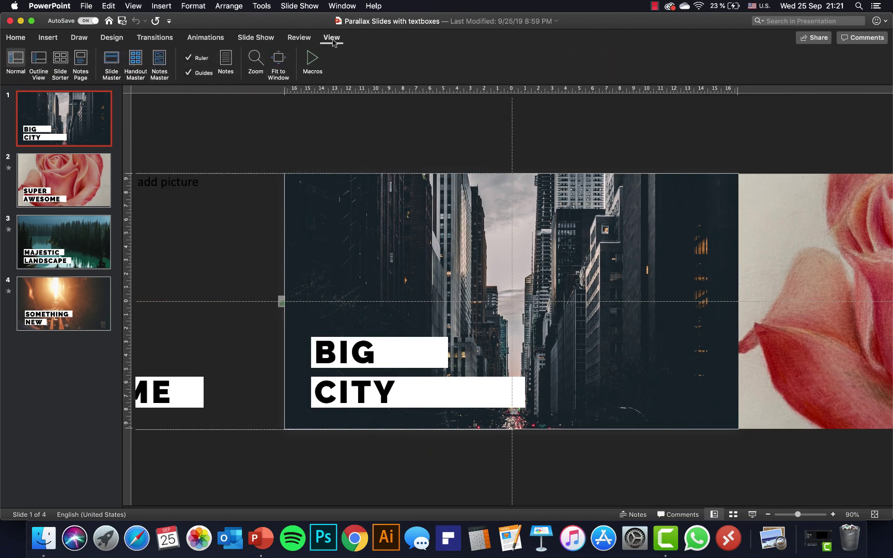
{"action": "left_click", "coordinate": [111, 62]}
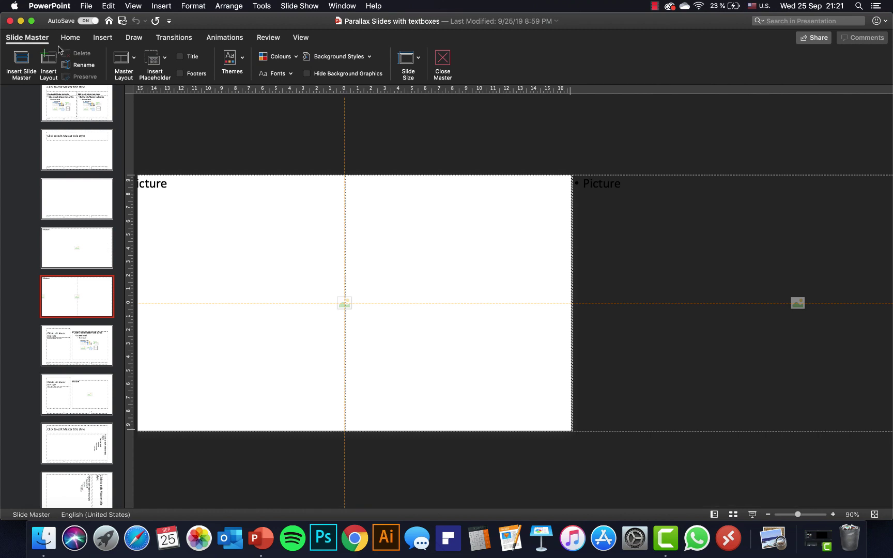
- Move the three picture placeholders of the selected layout apart so each can be seen separately
{"action": "scroll", "coordinate": [77, 303], "scroll_direction": "up", "scroll_amount": 1}
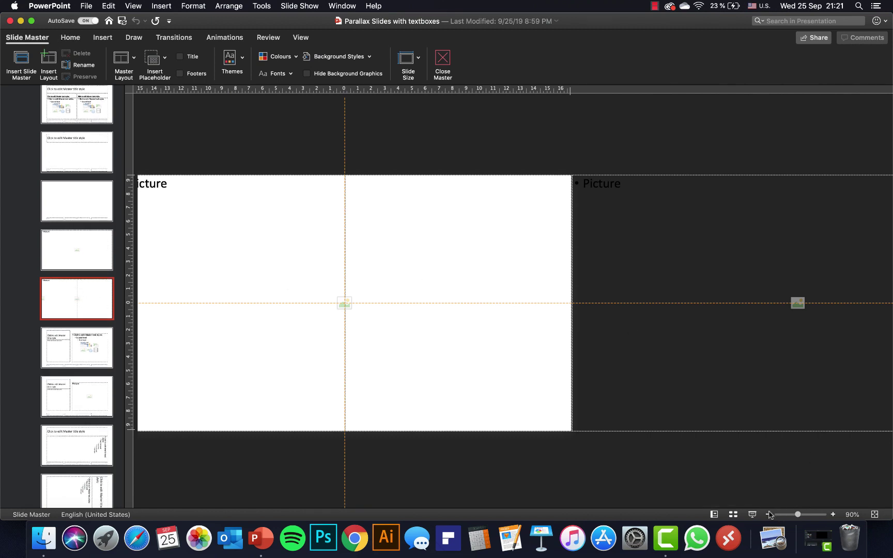
{"action": "left_click", "coordinate": [768, 514]}
{"action": "left_click", "coordinate": [768, 515]}
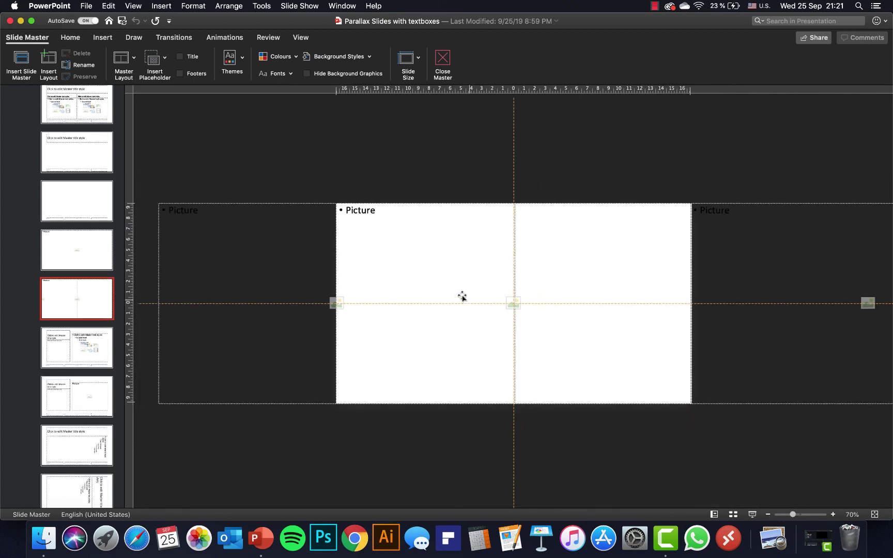
{"action": "left_click_drag", "start_coordinate": [303, 205], "coordinate": [203, 153]}
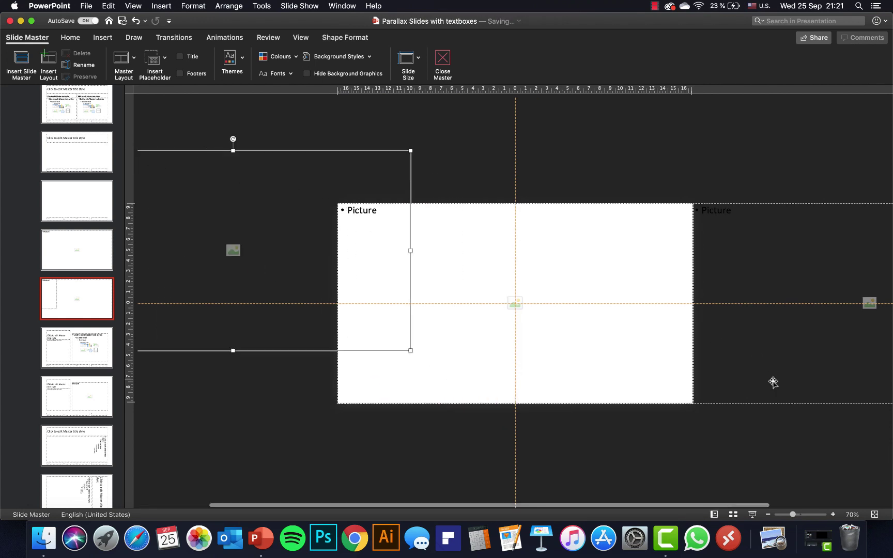
{"action": "left_click", "coordinate": [768, 514]}
{"action": "left_click", "coordinate": [768, 514]}
{"action": "left_click", "coordinate": [768, 514]}
{"action": "left_click_drag", "start_coordinate": [411, 215], "coordinate": [339, 191]}
{"action": "left_click_drag", "start_coordinate": [478, 250], "coordinate": [471, 148]}
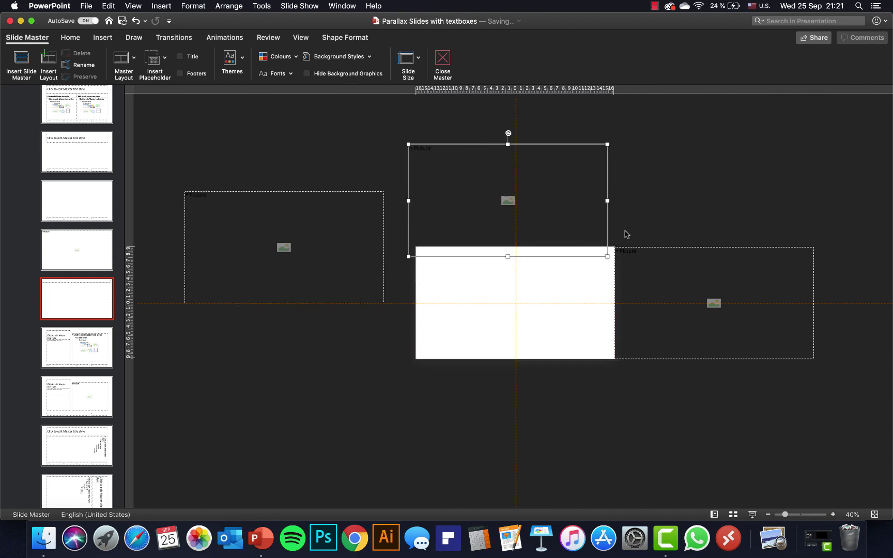
{"action": "left_click_drag", "start_coordinate": [646, 249], "coordinate": [674, 257]}
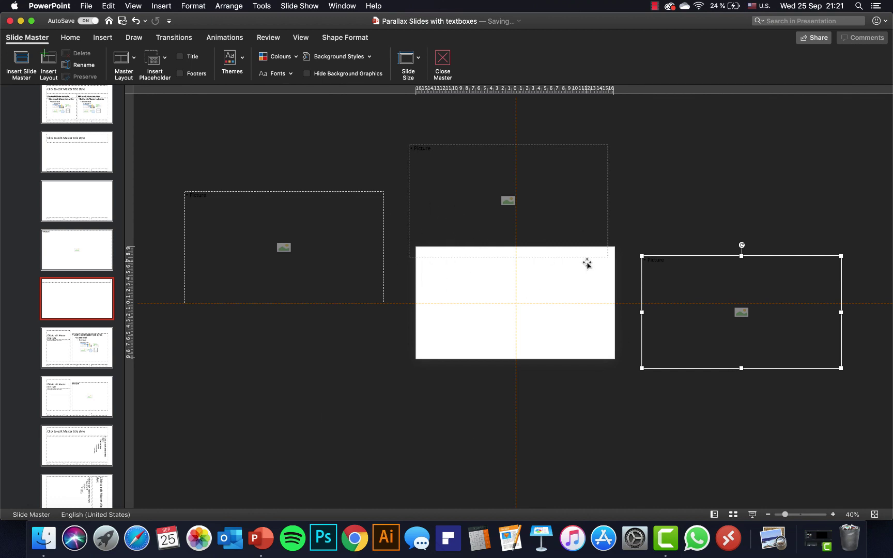
- Undo all the picture placeholder moves and close the slide master
{"action": "key", "text": "super+z"}
{"action": "key", "text": "super+z"}
{"action": "key", "text": "super+z"}
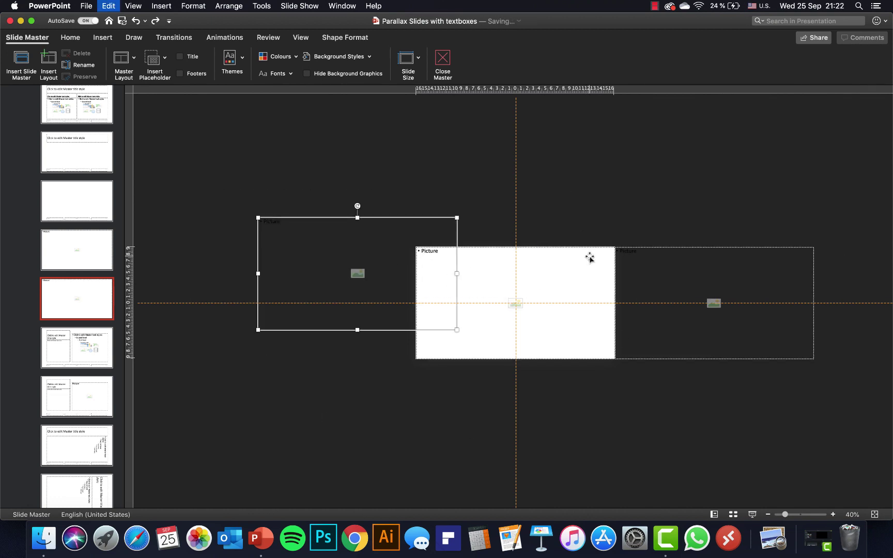
{"action": "key", "text": "super+z"}
{"action": "left_click", "coordinate": [443, 63]}
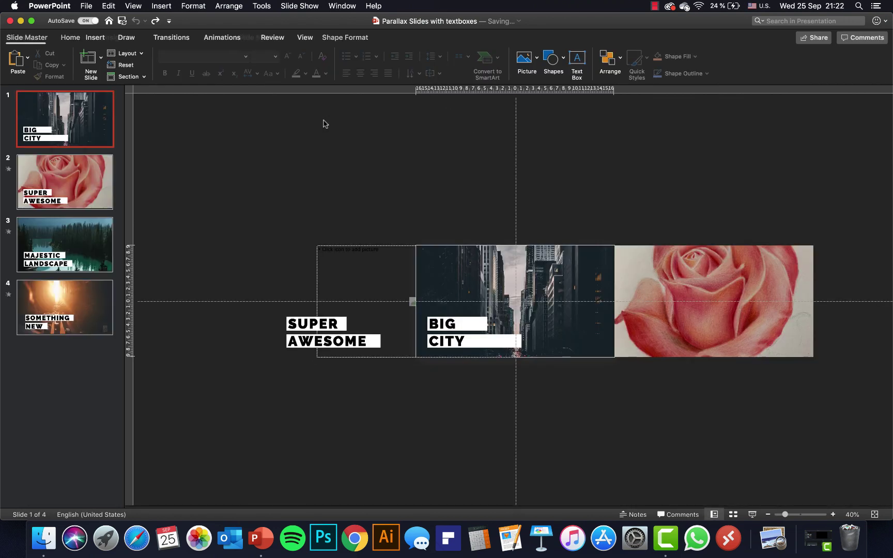
- Compare slides 1, 2 and 3 to examine how the neighbouring pictures and text boxes sit outside each slide
{"action": "left_click", "coordinate": [90, 181]}
{"action": "left_click", "coordinate": [86, 241]}
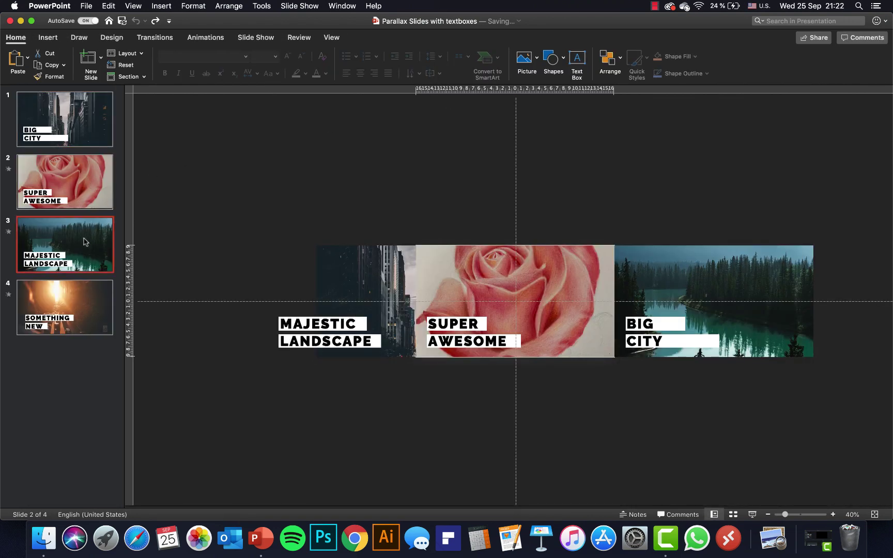
{"action": "left_click", "coordinate": [74, 128]}
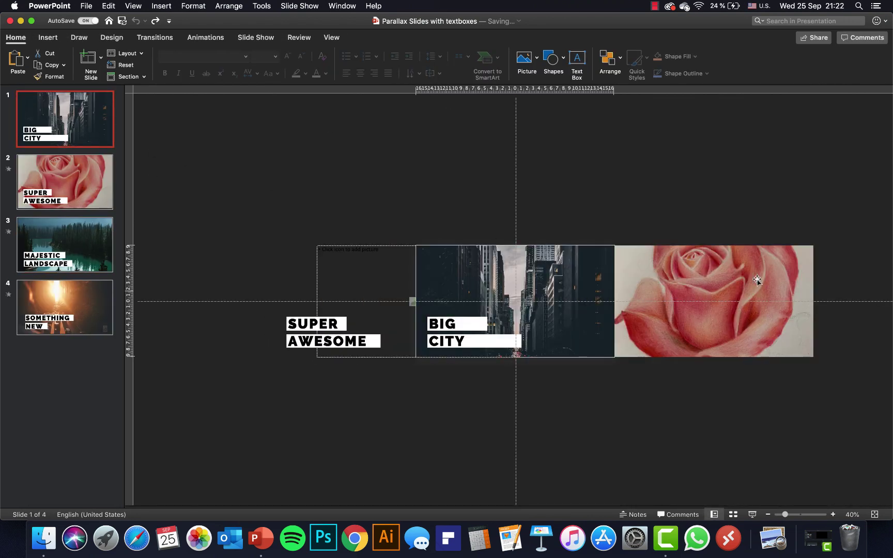
{"action": "left_click", "coordinate": [329, 194]}
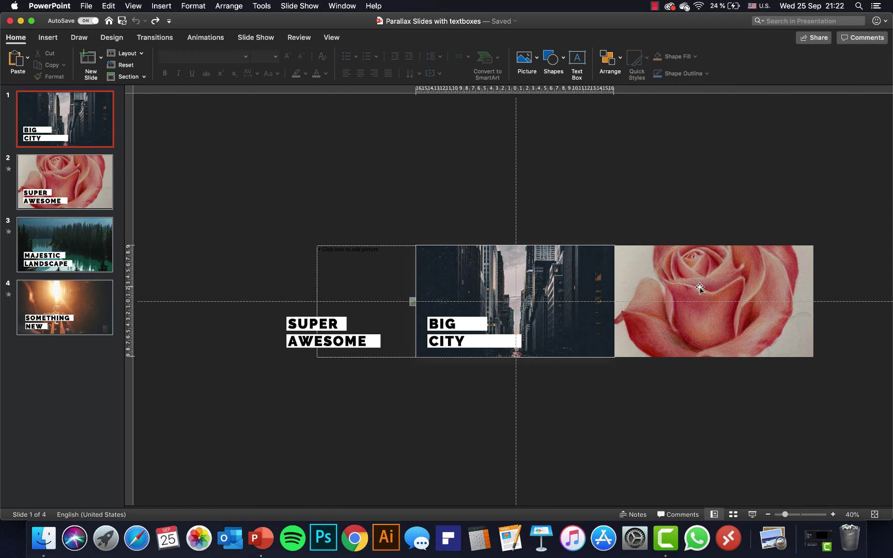
{"action": "left_click", "coordinate": [66, 181]}
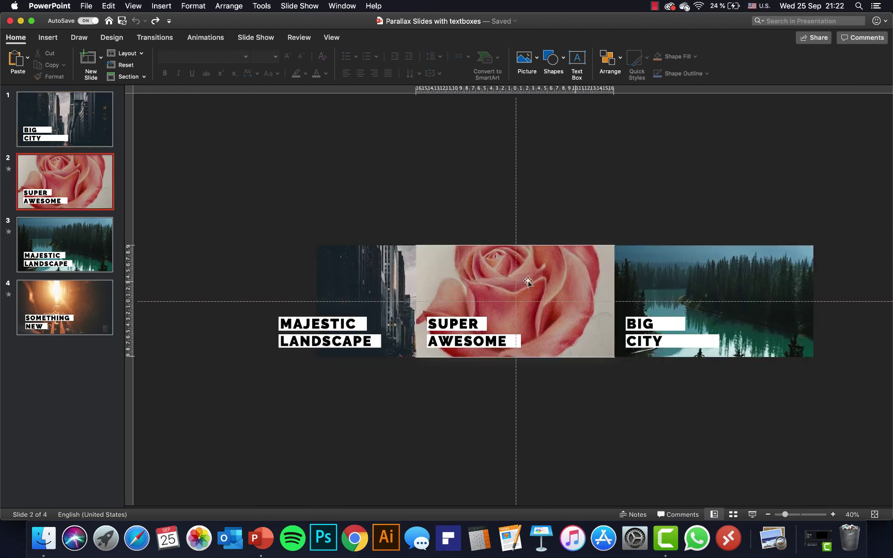
{"action": "left_click", "coordinate": [91, 132]}
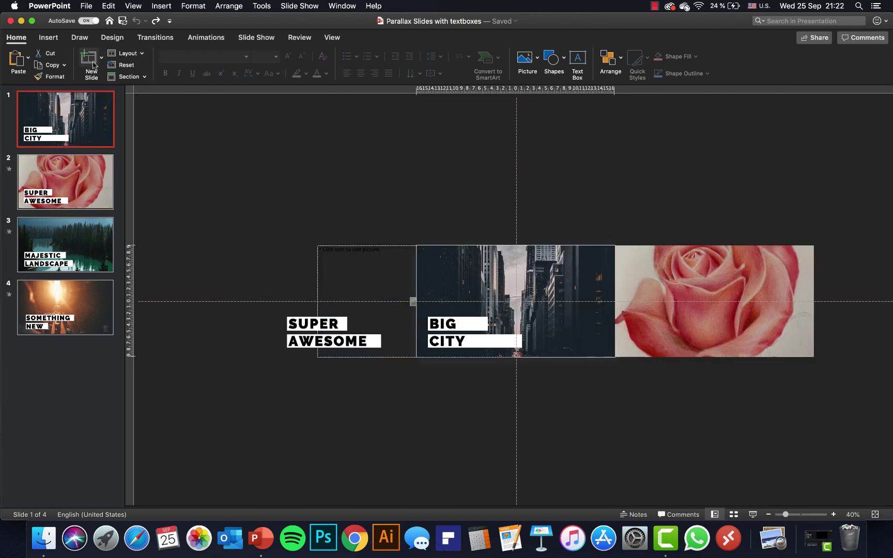
- Check the transition options for slide 1, and play the slide show from slide 1 to slide 2
{"action": "left_click", "coordinate": [147, 45]}
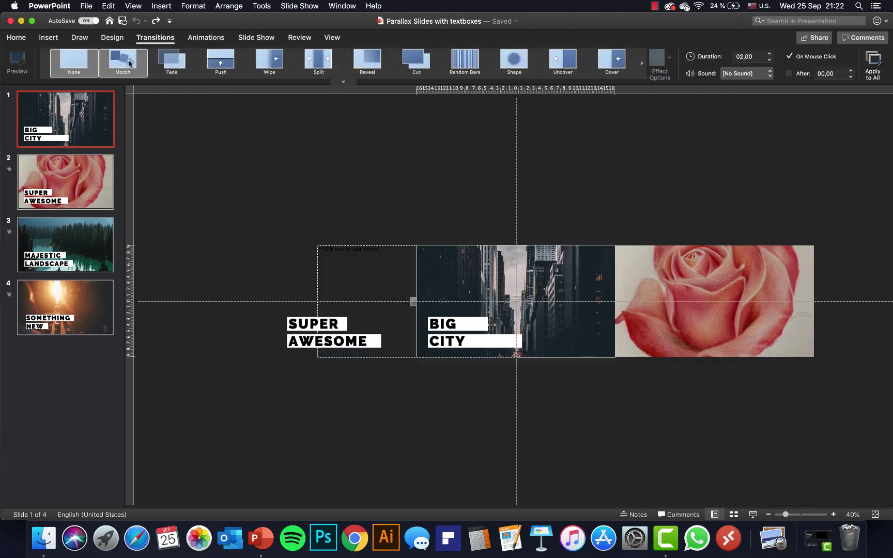
{"action": "key", "text": "Down"}
{"action": "left_click", "coordinate": [89, 129]}
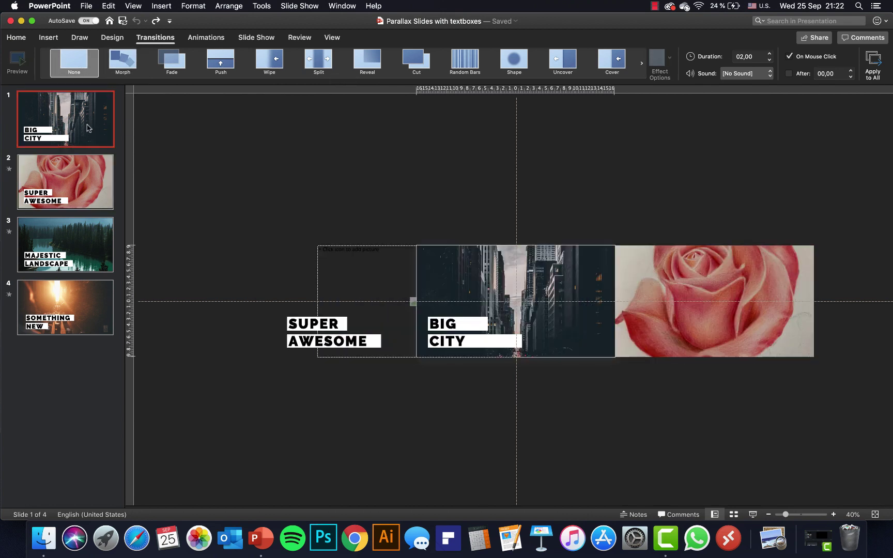
{"action": "left_click", "coordinate": [754, 518]}
{"action": "left_click", "coordinate": [754, 520]}
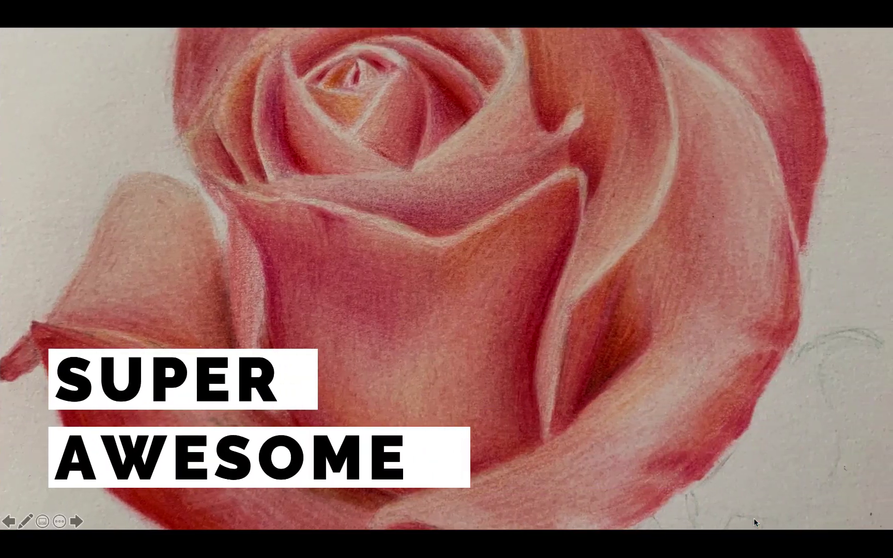
{"action": "key", "text": "Escape"}
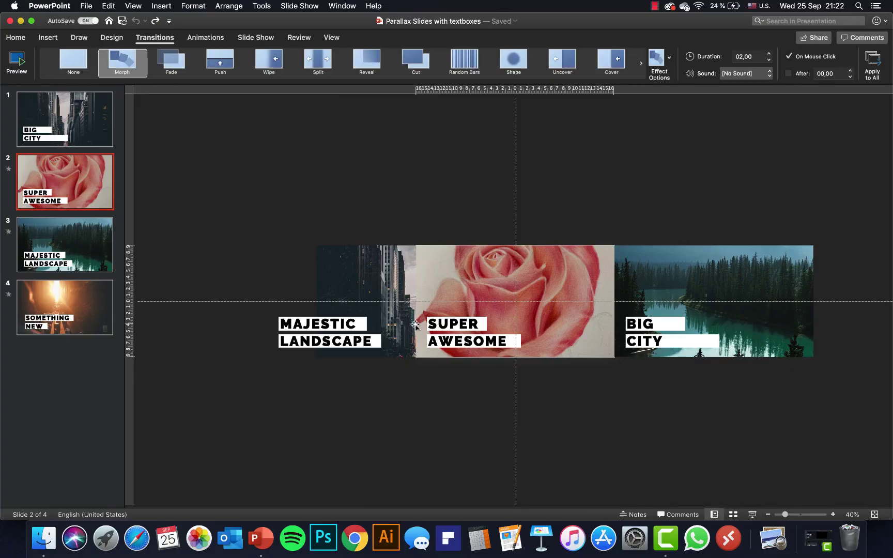
- Examine the text boxes on and beside slides 1 and 2 to compare their positions
{"action": "left_click", "coordinate": [372, 324]}
{"action": "left_click", "coordinate": [472, 326]}
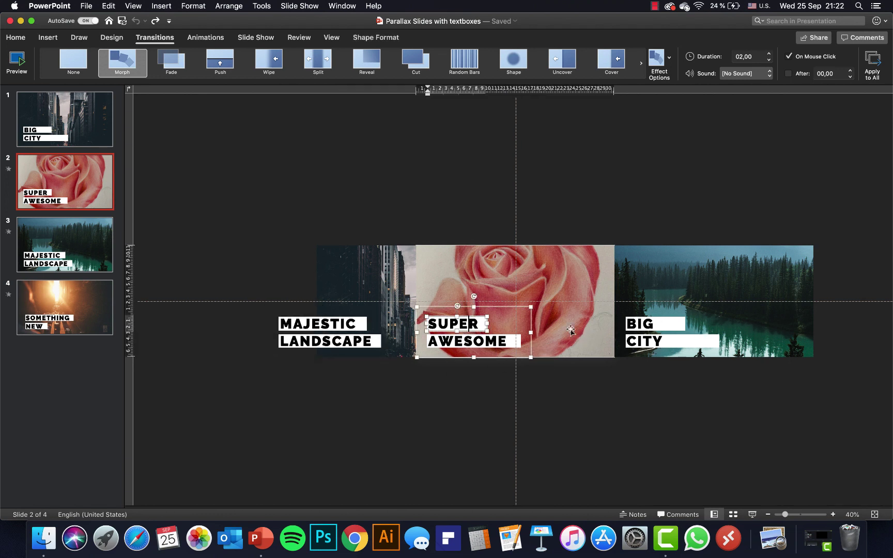
{"action": "left_click", "coordinate": [654, 326]}
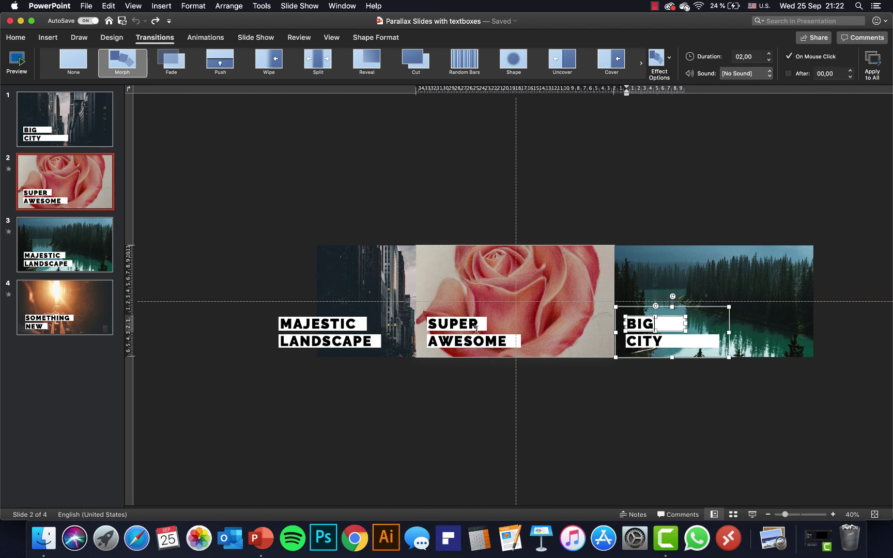
{"action": "left_click", "coordinate": [104, 137]}
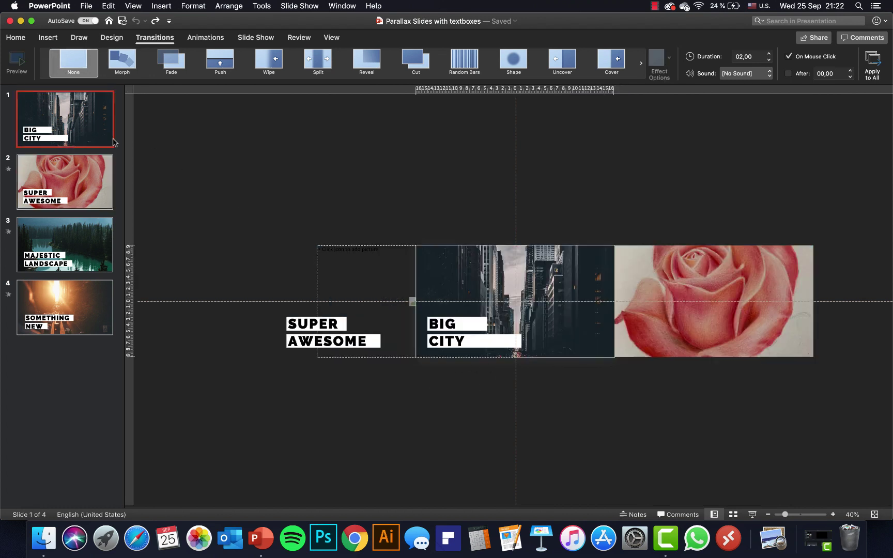
{"action": "left_click", "coordinate": [467, 335]}
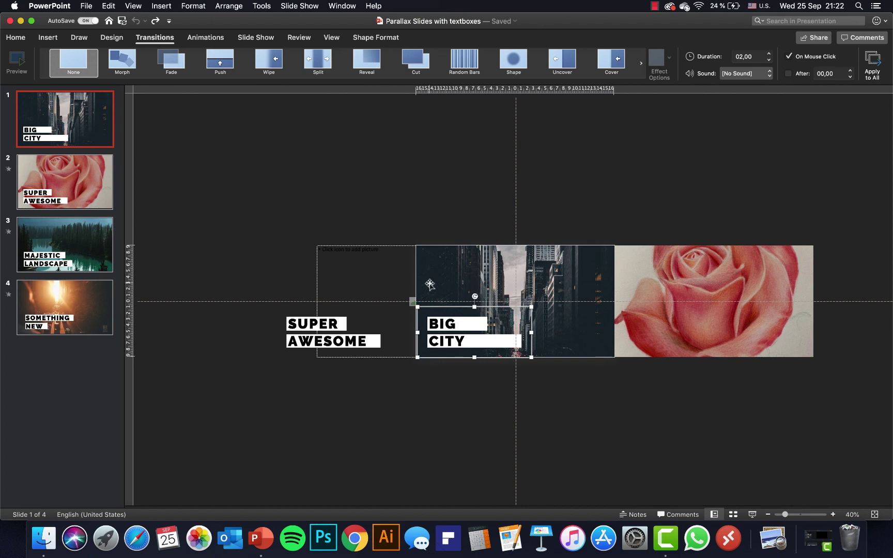
{"action": "left_click", "coordinate": [62, 181]}
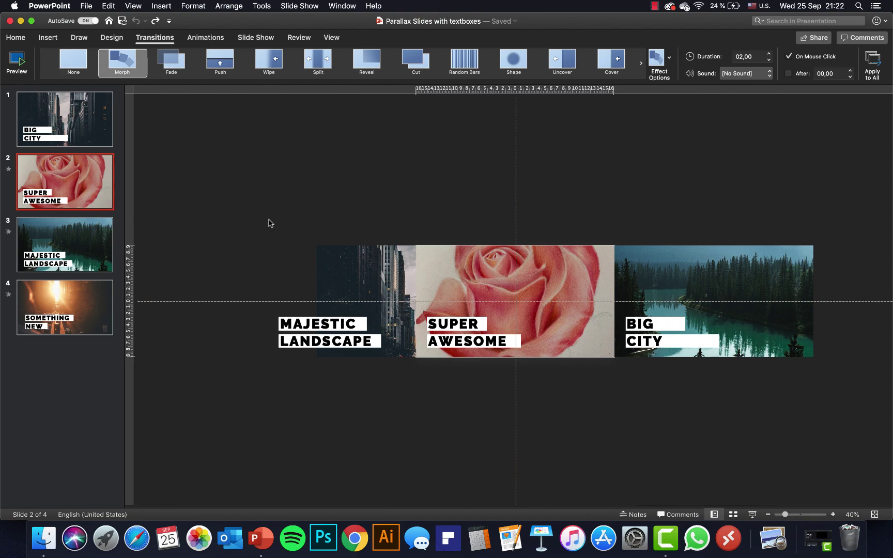
- Create a new blank presentation and expand its window to full screen
{"action": "left_click", "coordinate": [875, 515]}
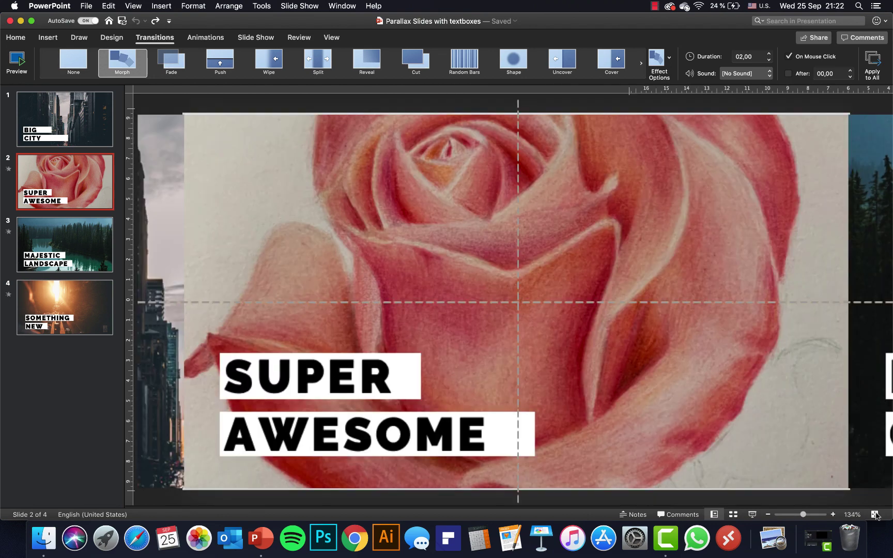
{"action": "left_click", "coordinate": [801, 515]}
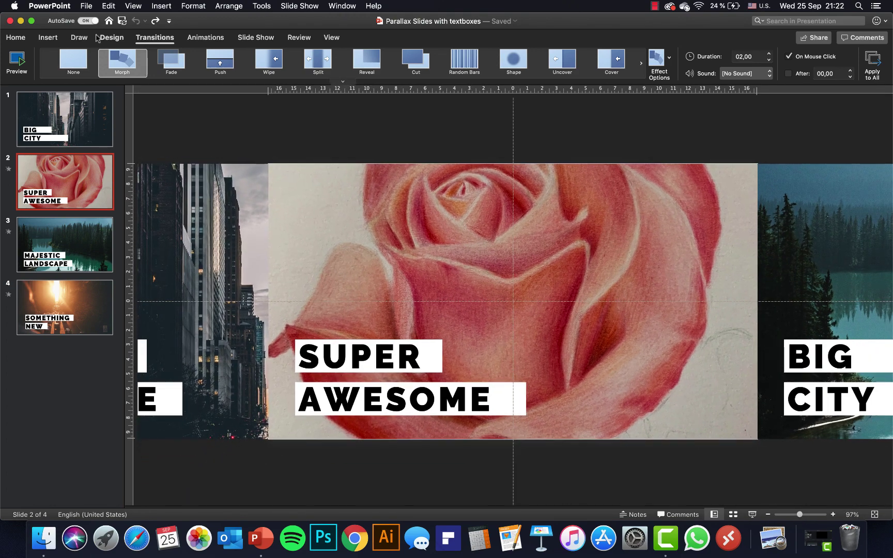
{"action": "left_click", "coordinate": [87, 6]}
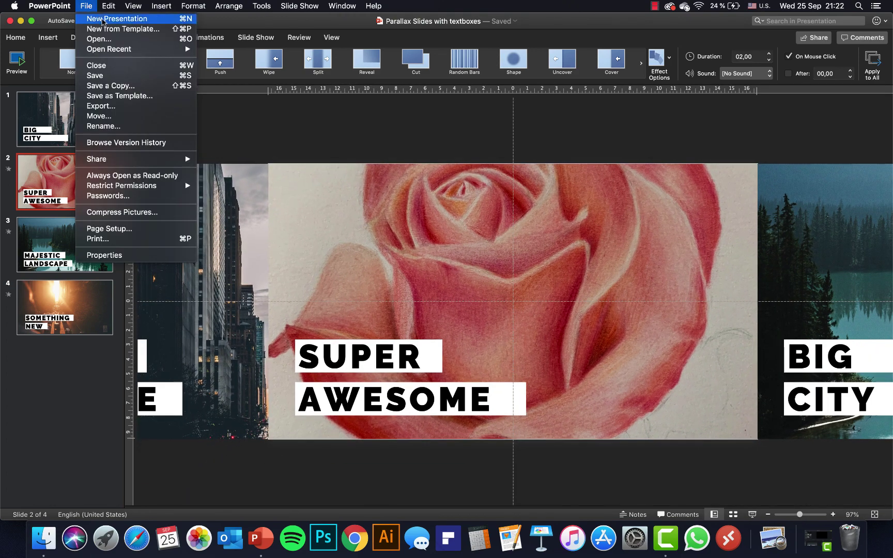
{"action": "left_click", "coordinate": [103, 19]}
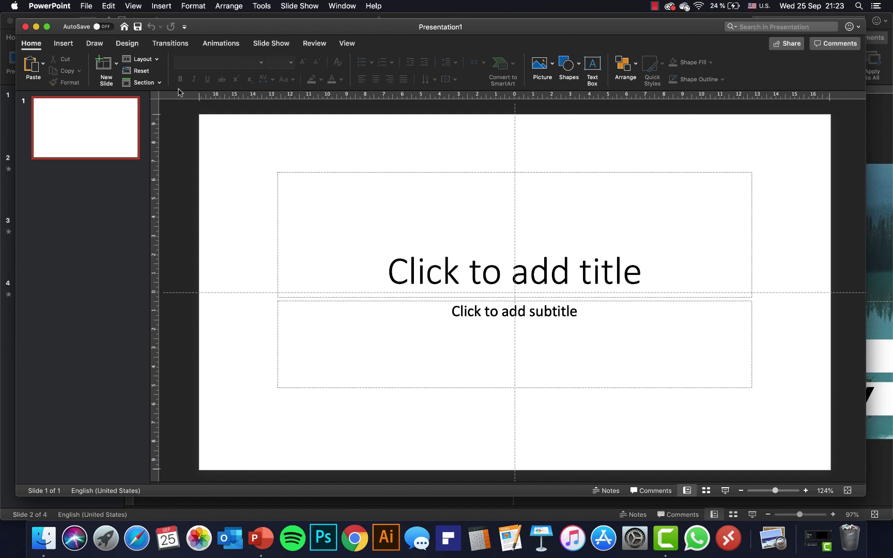
{"action": "left_click", "coordinate": [46, 26]}
- Bring the Presentation1 window to the front and change its slide to the Blank layout
{"action": "key", "text": "super+w"}
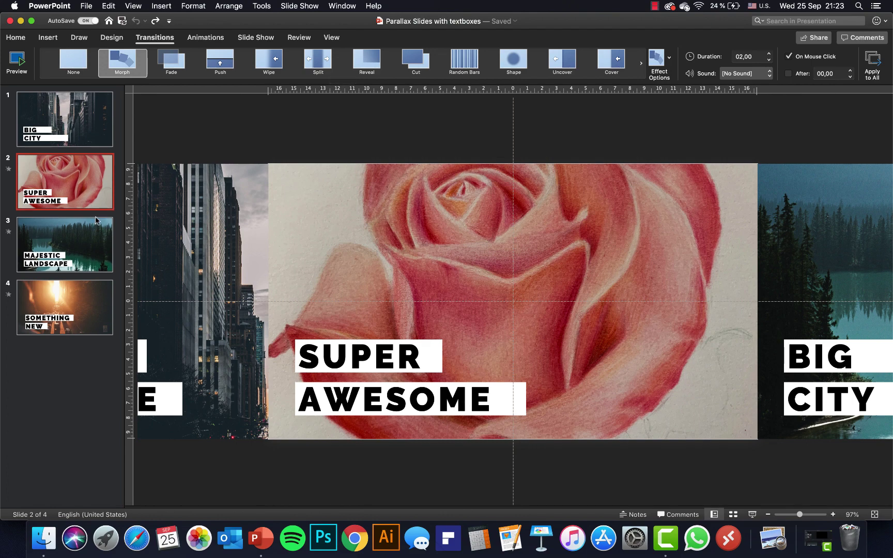
{"action": "left_click", "coordinate": [60, 424]}
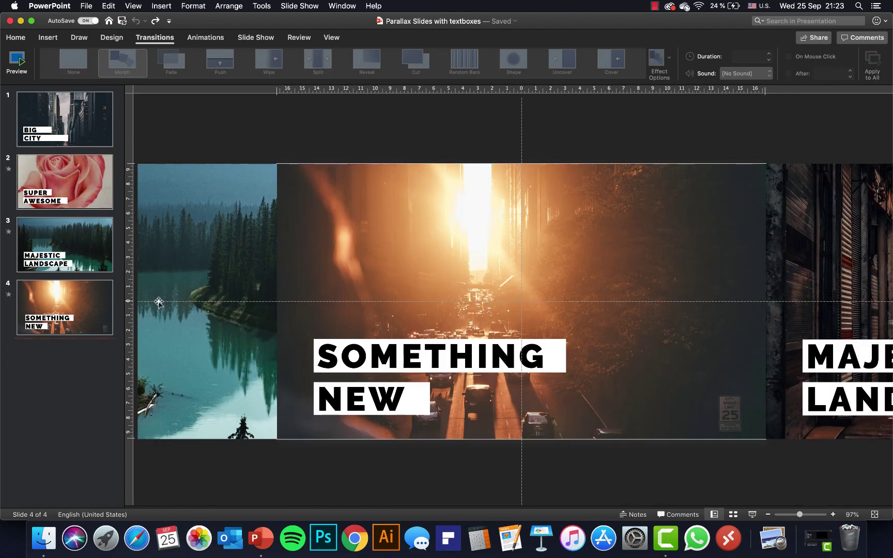
{"action": "right_click", "coordinate": [257, 544]}
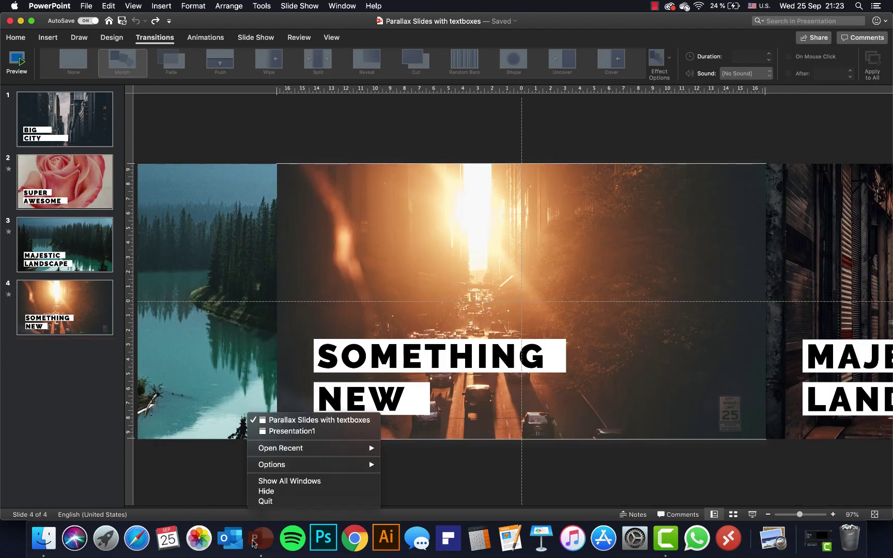
{"action": "left_click", "coordinate": [288, 431]}
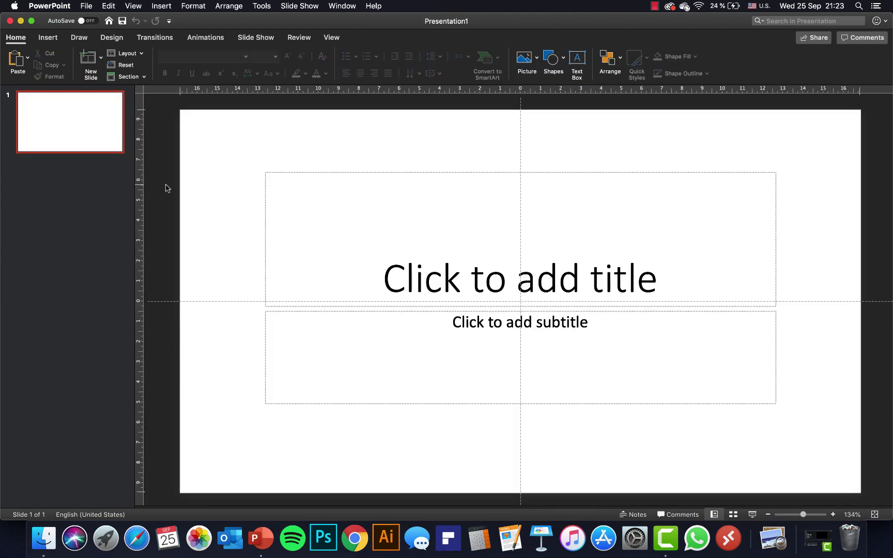
{"action": "left_click", "coordinate": [123, 53]}
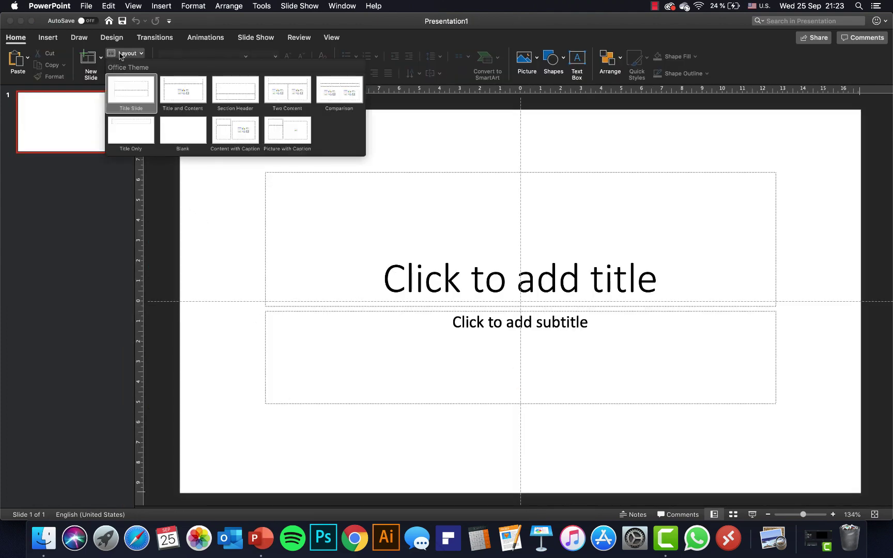
{"action": "left_click", "coordinate": [191, 139]}
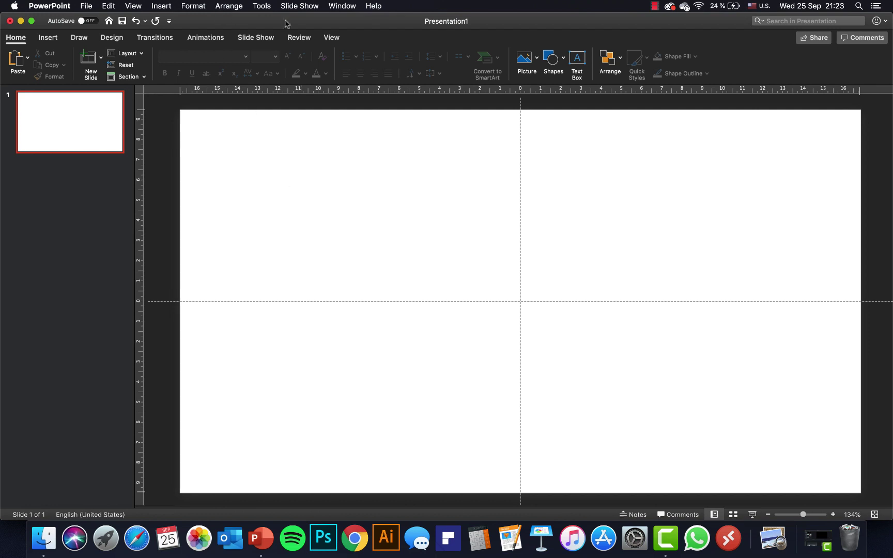
- Open the slide master and delete the date, footer and slide number placeholders from the Blank layout
{"action": "left_click", "coordinate": [331, 37]}
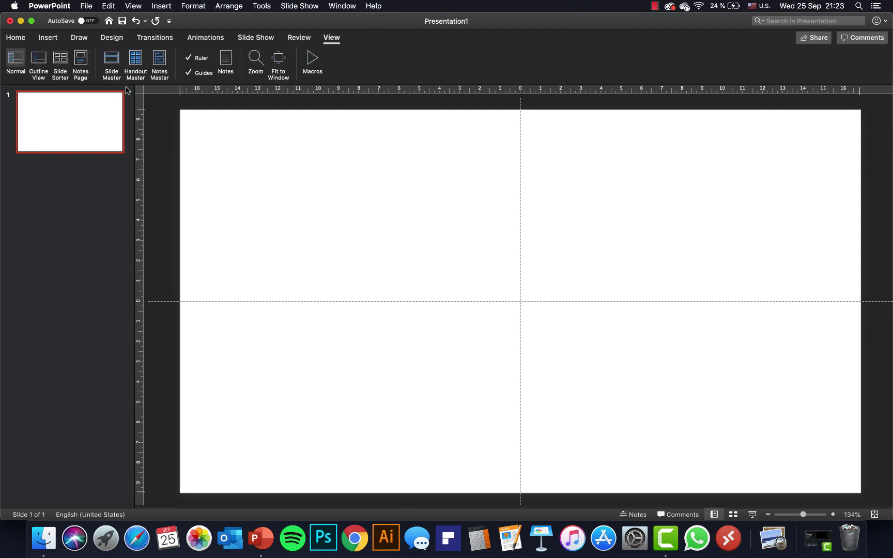
{"action": "left_click", "coordinate": [117, 73]}
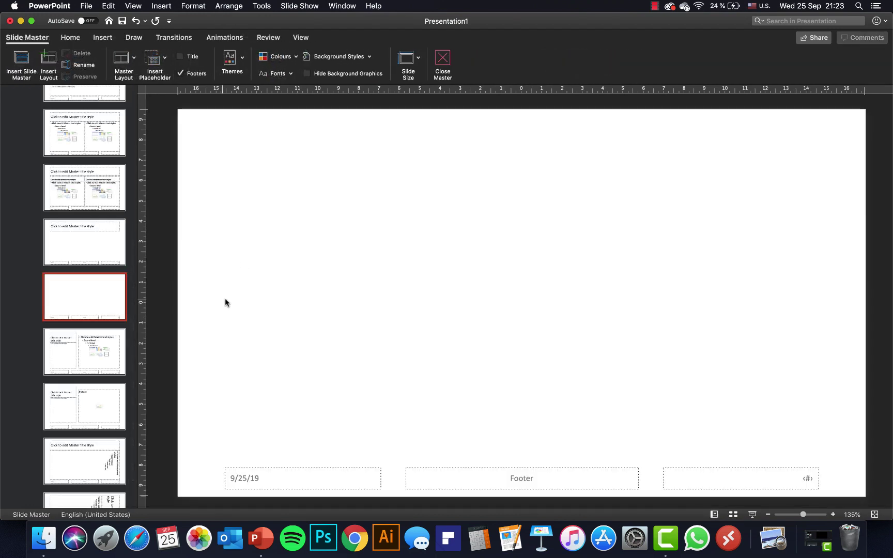
{"action": "left_click", "coordinate": [79, 245]}
{"action": "left_click", "coordinate": [89, 303]}
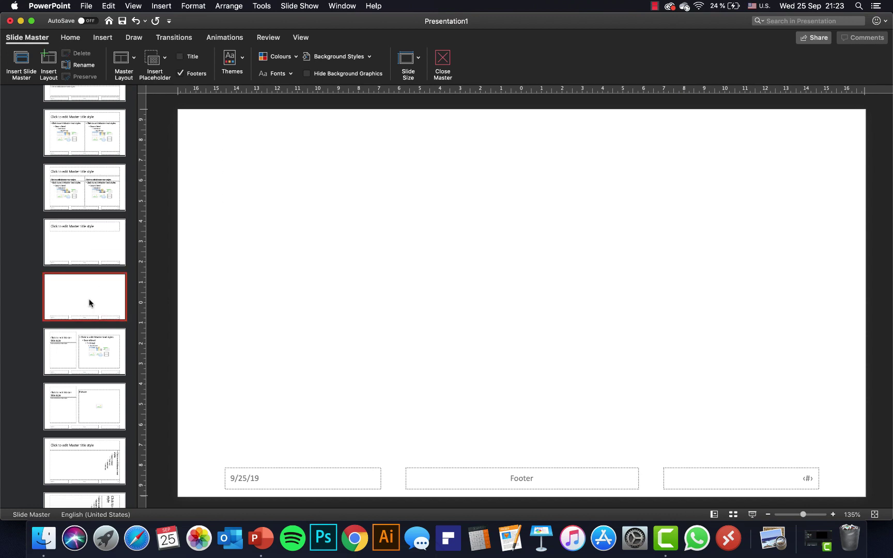
{"action": "left_click_drag", "start_coordinate": [208, 423], "coordinate": [846, 506]}
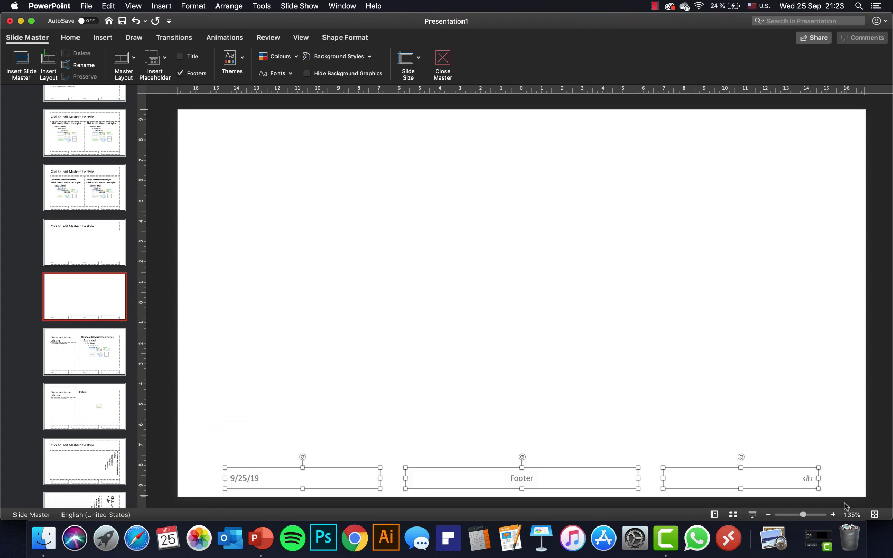
{"action": "key", "text": "Delete"}
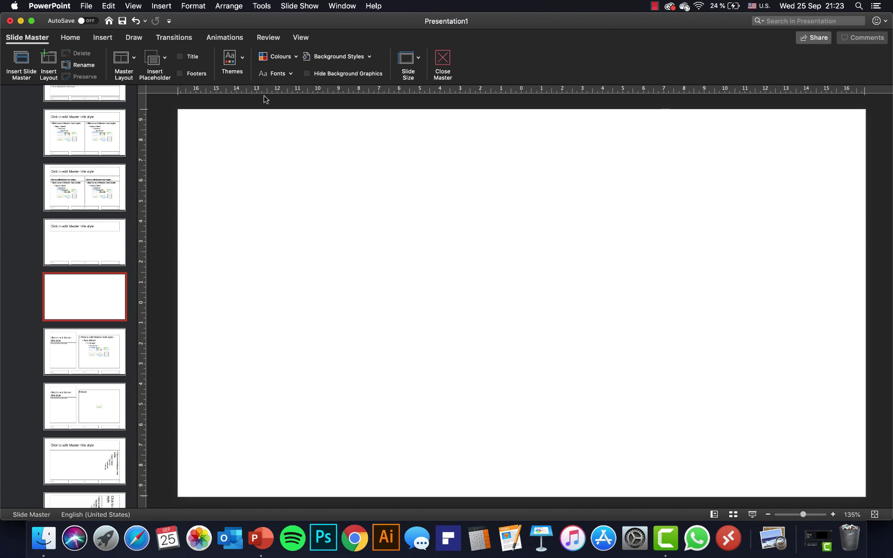
- Show the guides in the slide master view
{"action": "left_click", "coordinate": [300, 37]}
{"action": "left_click", "coordinate": [188, 73]}
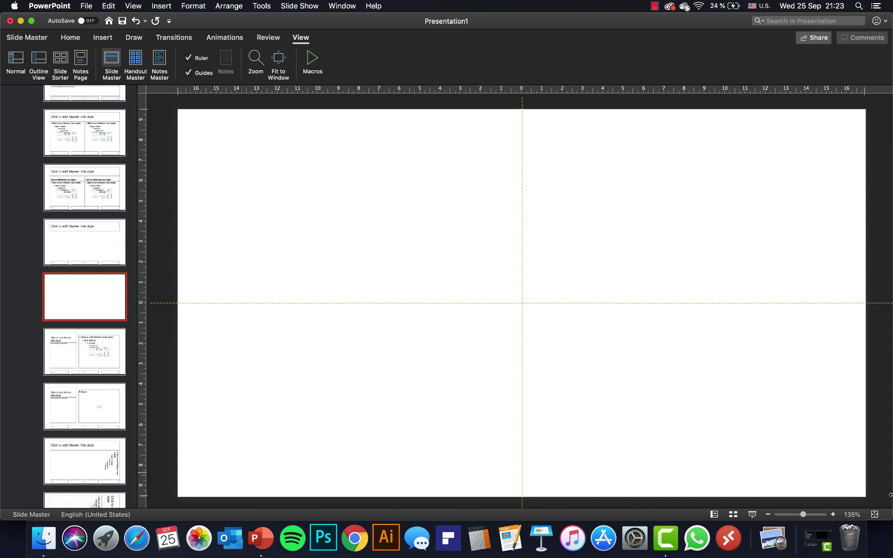
{"action": "left_click", "coordinate": [768, 515]}
{"action": "left_click", "coordinate": [768, 515]}
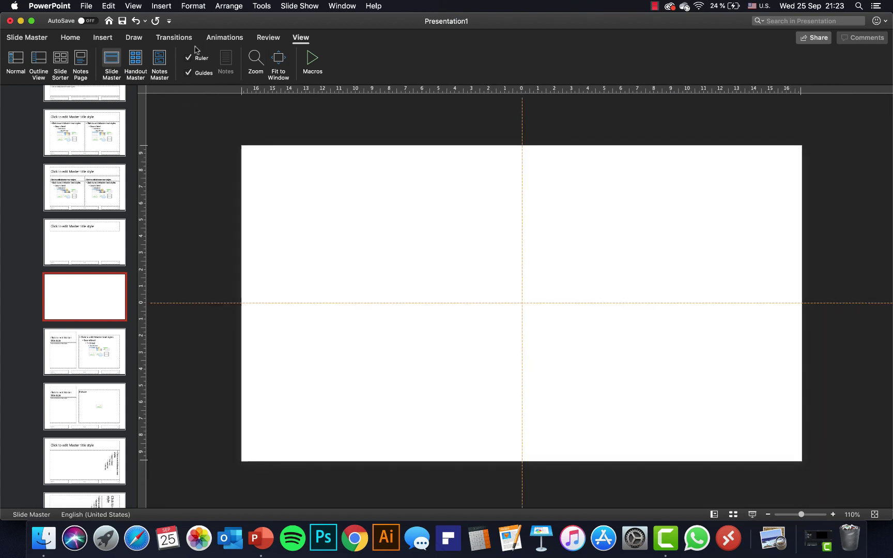
- Insert a picture placeholder on the Blank layout and size it to cover the whole slide, 33.87 by 19.05 cm
{"action": "left_click", "coordinate": [38, 38]}
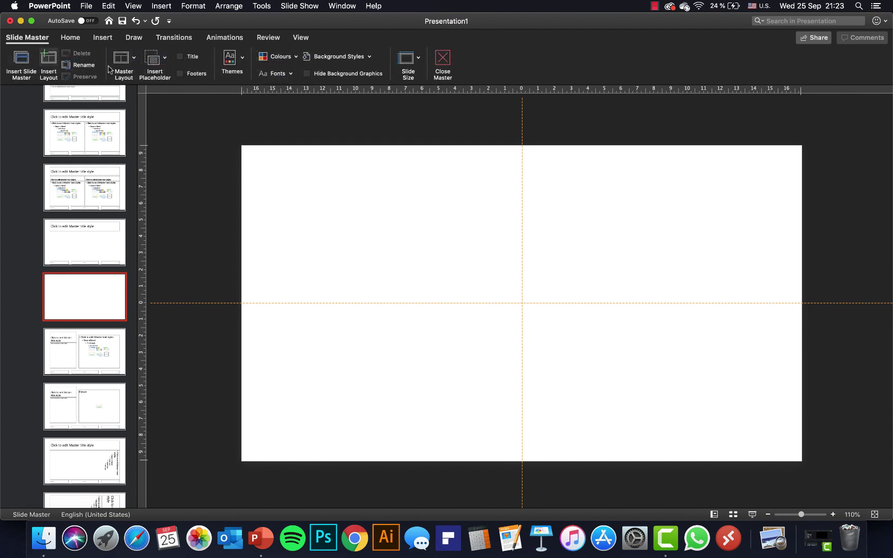
{"action": "left_click", "coordinate": [165, 60]}
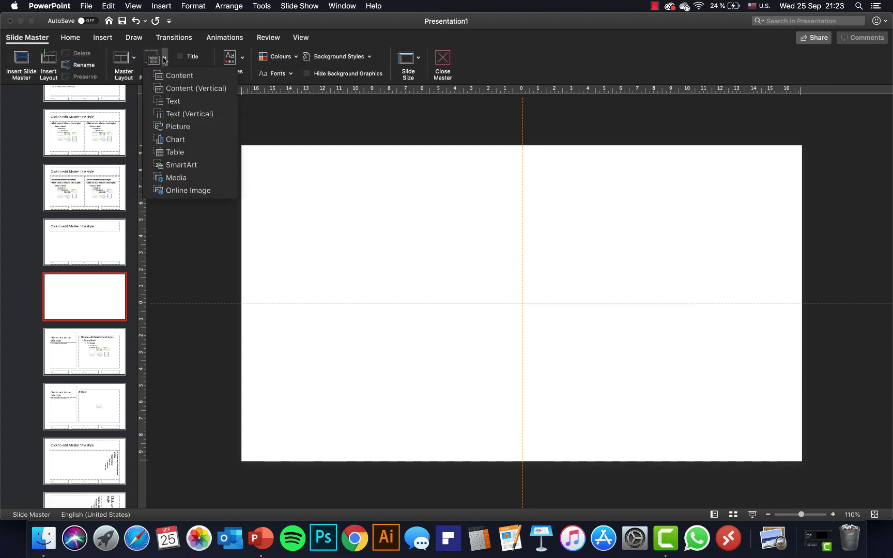
{"action": "left_click", "coordinate": [178, 127]}
{"action": "left_click_drag", "start_coordinate": [276, 168], "coordinate": [802, 464]}
{"action": "left_click_drag", "start_coordinate": [276, 166], "coordinate": [241, 145]}
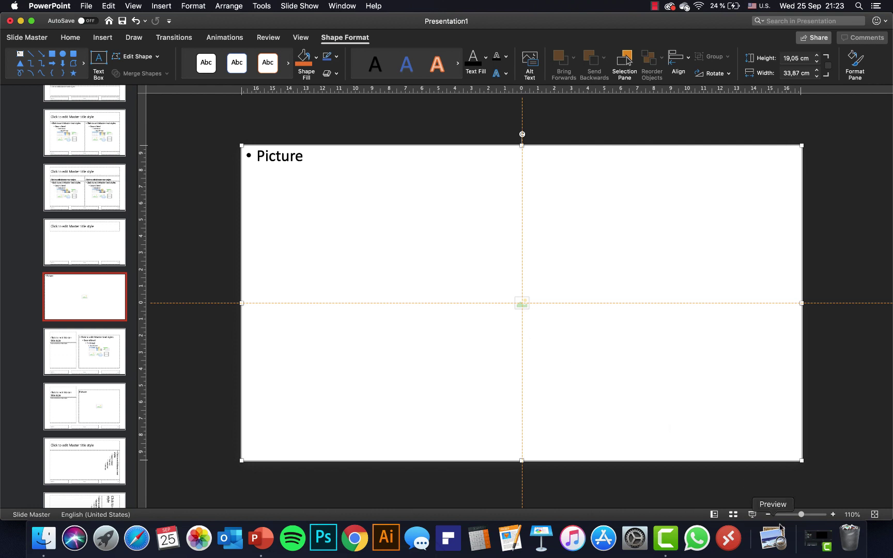
{"action": "left_click_drag", "start_coordinate": [801, 514], "coordinate": [795, 515]}
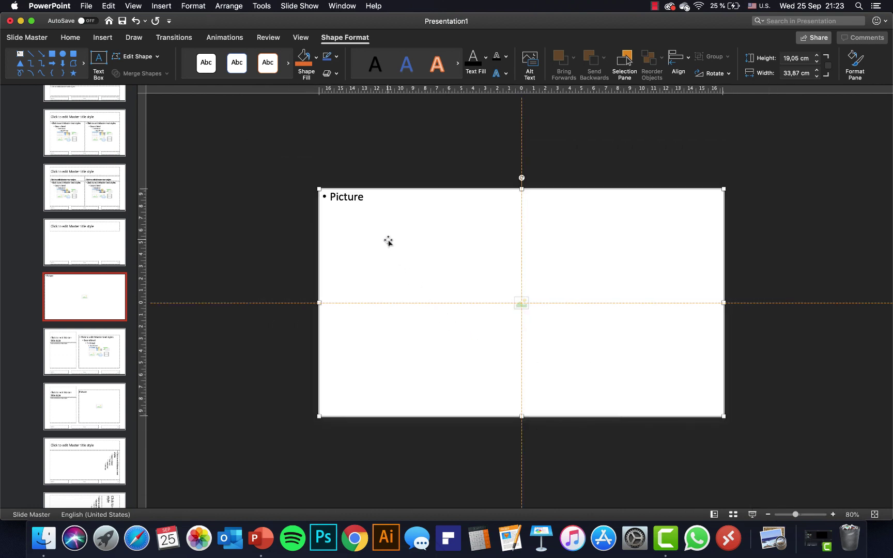
- Duplicate the full-slide picture placeholder, offset the copy left by half a slide width and send it to the back
{"action": "left_click_drag", "start_coordinate": [667, 242], "coordinate": [467, 241]}
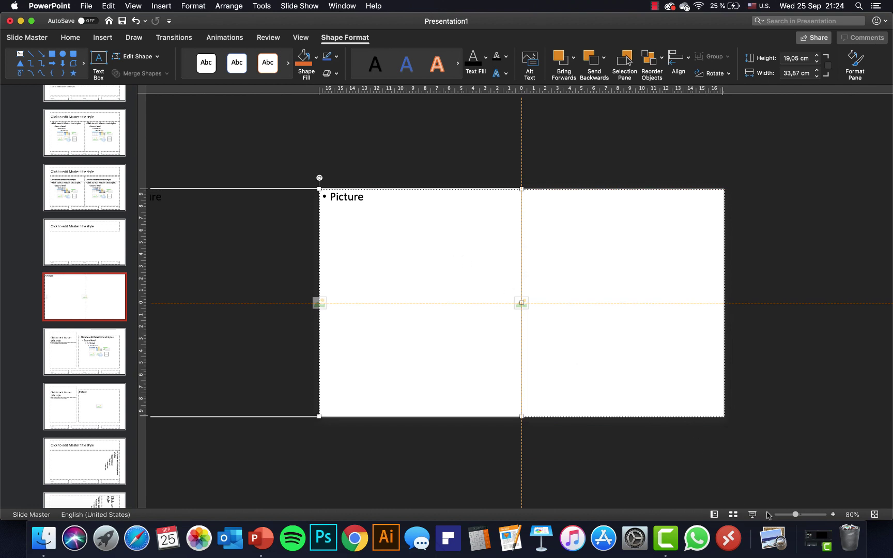
{"action": "left_click", "coordinate": [768, 514]}
{"action": "left_click", "coordinate": [768, 514]}
{"action": "mouse_move", "coordinate": [369, 234]}
{"action": "left_mouse_down"}
{"action": "mouse_move", "coordinate": [317, 278]}
{"action": "mouse_move", "coordinate": [305, 248]}
{"action": "mouse_move", "coordinate": [319, 231]}
{"action": "mouse_move", "coordinate": [369, 234]}
{"action": "left_mouse_up"}
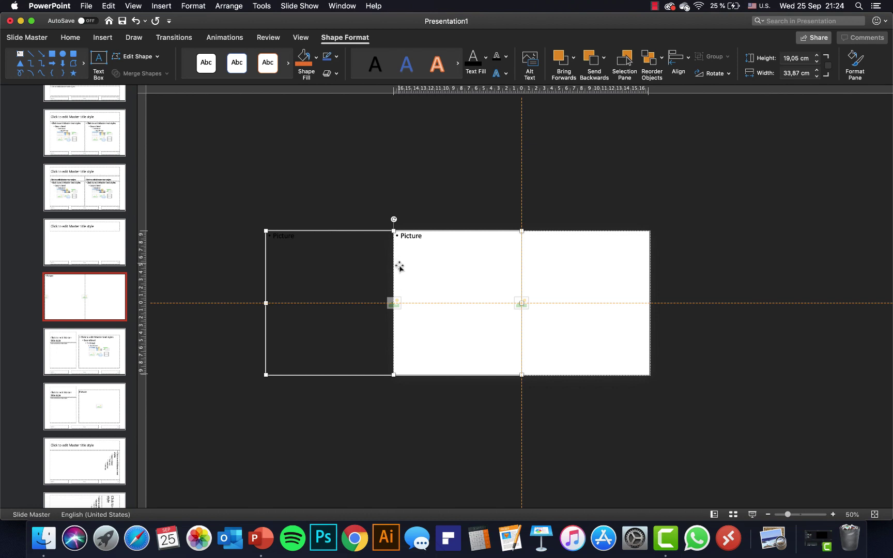
{"action": "left_click", "coordinate": [604, 58]}
{"action": "left_click", "coordinate": [624, 87]}
{"action": "left_click", "coordinate": [636, 127]}
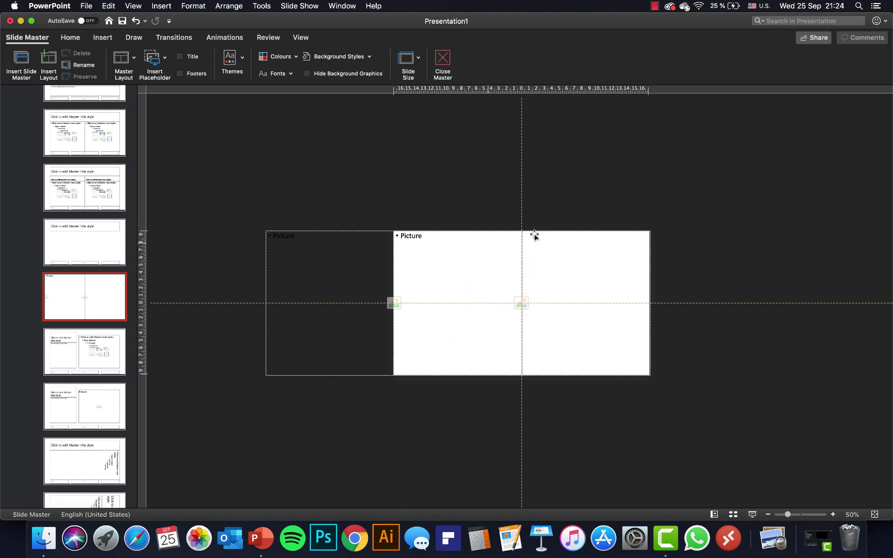
- Duplicate the centred picture placeholder and align the copy flush against the slide's right edge, off the slide
{"action": "left_click", "coordinate": [560, 233]}
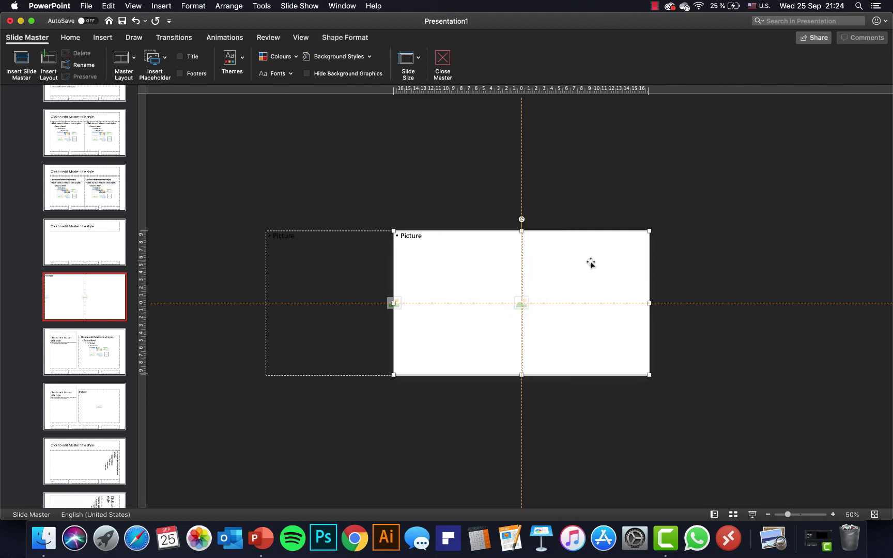
{"action": "key", "text": "super+d"}
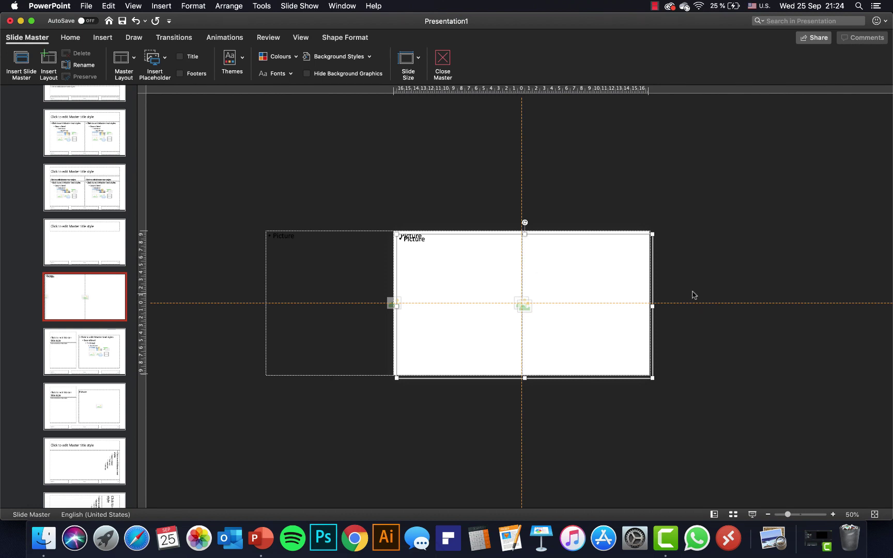
{"action": "left_click_drag", "start_coordinate": [655, 269], "coordinate": [874, 281]}
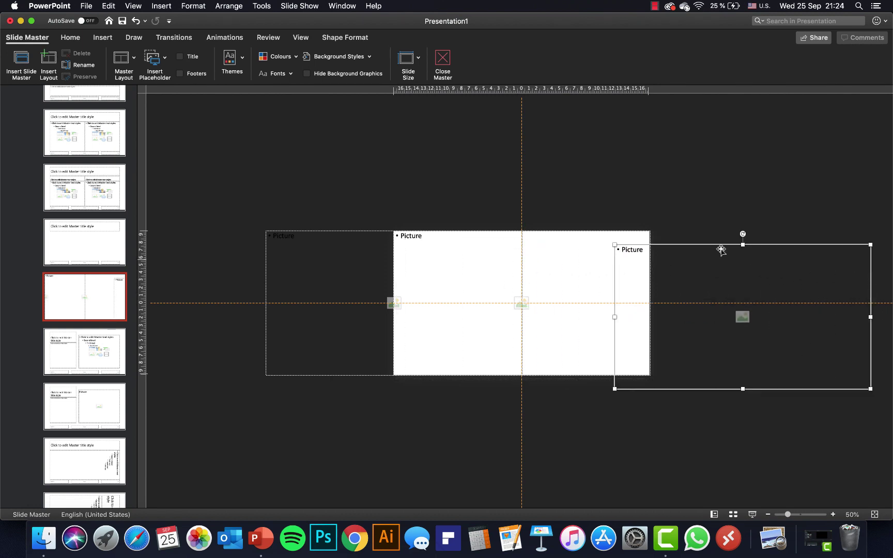
{"action": "left_click_drag", "start_coordinate": [682, 246], "coordinate": [717, 232]}
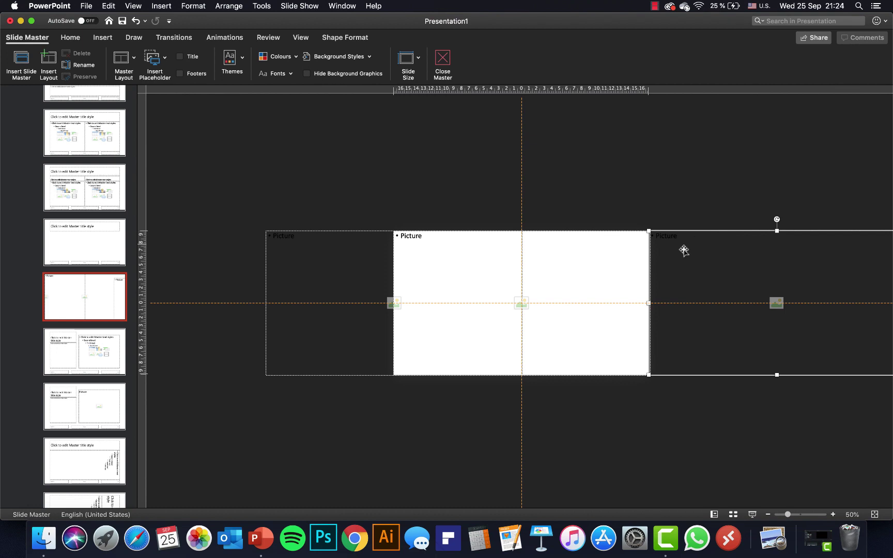
{"action": "left_click", "coordinate": [768, 515]}
{"action": "left_click", "coordinate": [768, 515]}
{"action": "left_click", "coordinate": [567, 248]}
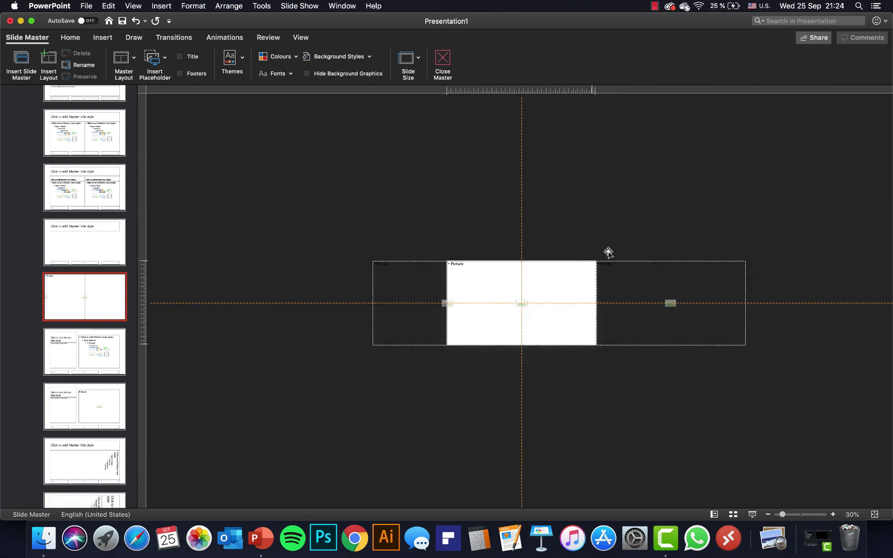
{"action": "left_click", "coordinate": [646, 264]}
{"action": "left_click_drag", "start_coordinate": [646, 264], "coordinate": [621, 291]}
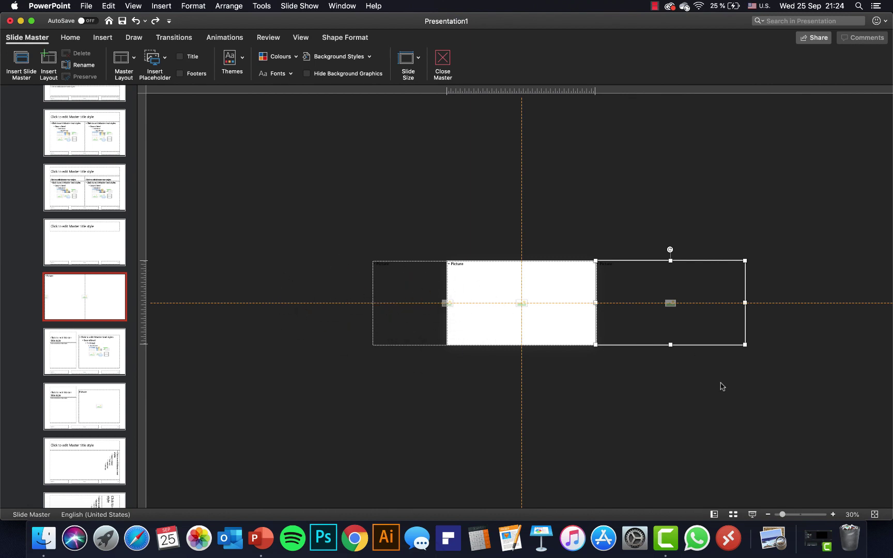
- Close the slide master and reapply the Blank layout to slide 1
{"action": "left_click", "coordinate": [442, 63]}
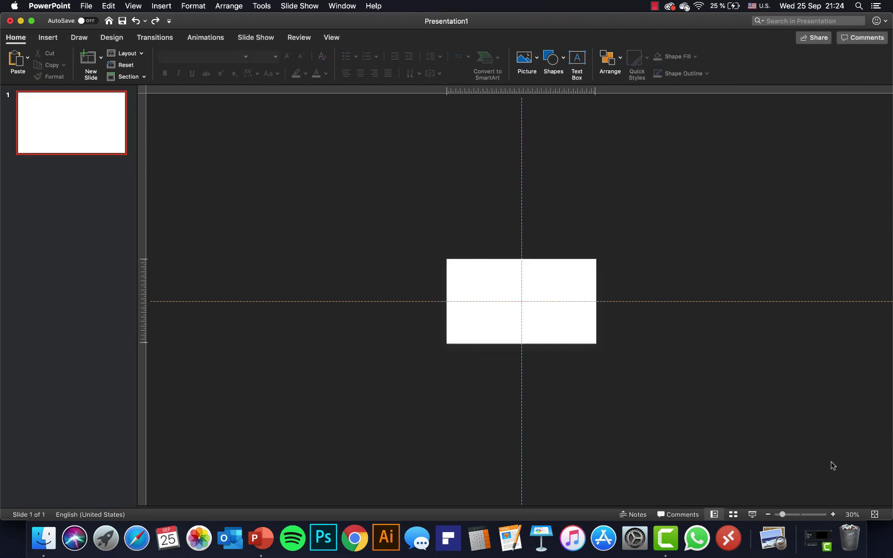
{"action": "left_click", "coordinate": [874, 515]}
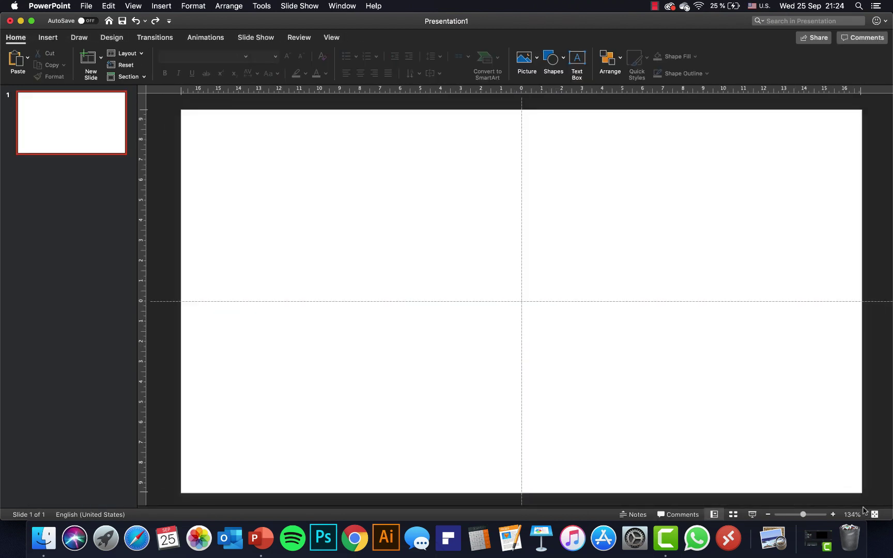
{"action": "left_click", "coordinate": [129, 54]}
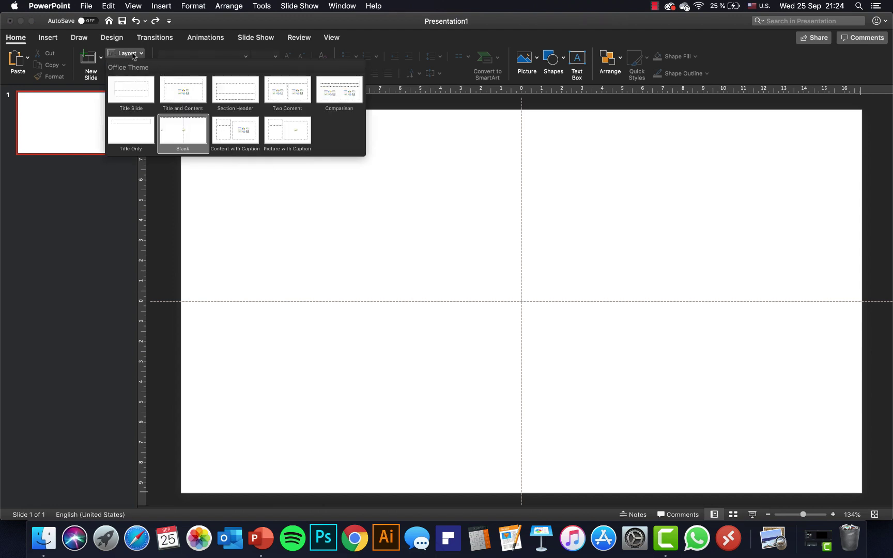
{"action": "left_click", "coordinate": [188, 135]}
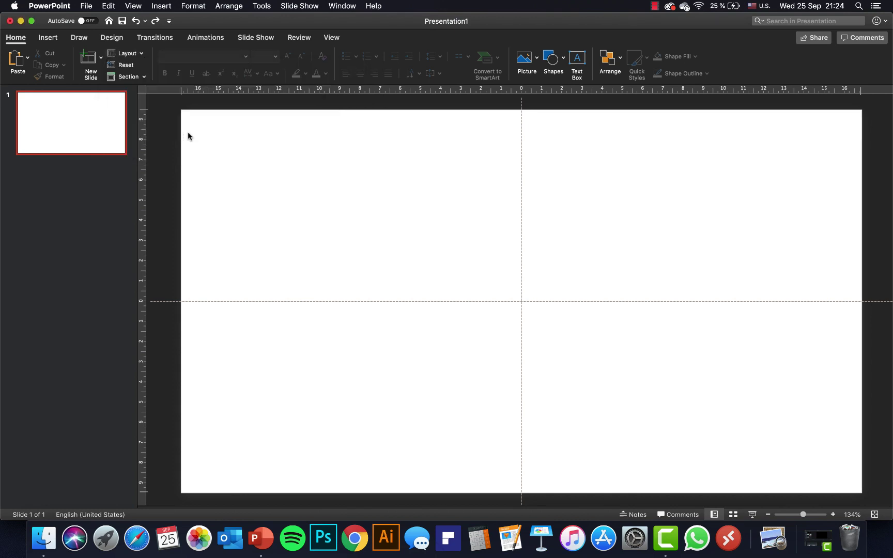
- Fill the centre picture placeholder on slide 1 with the Golden Gate Bridge photo from the Downloads folder
{"action": "left_click", "coordinate": [768, 516]}
{"action": "left_click", "coordinate": [769, 516]}
{"action": "left_click", "coordinate": [769, 516]}
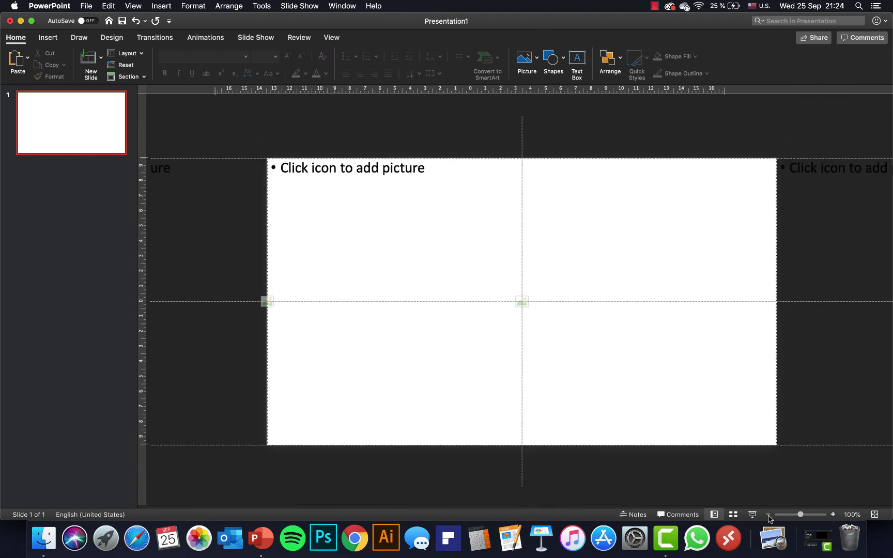
{"action": "left_click", "coordinate": [769, 516]}
{"action": "left_click", "coordinate": [768, 516]}
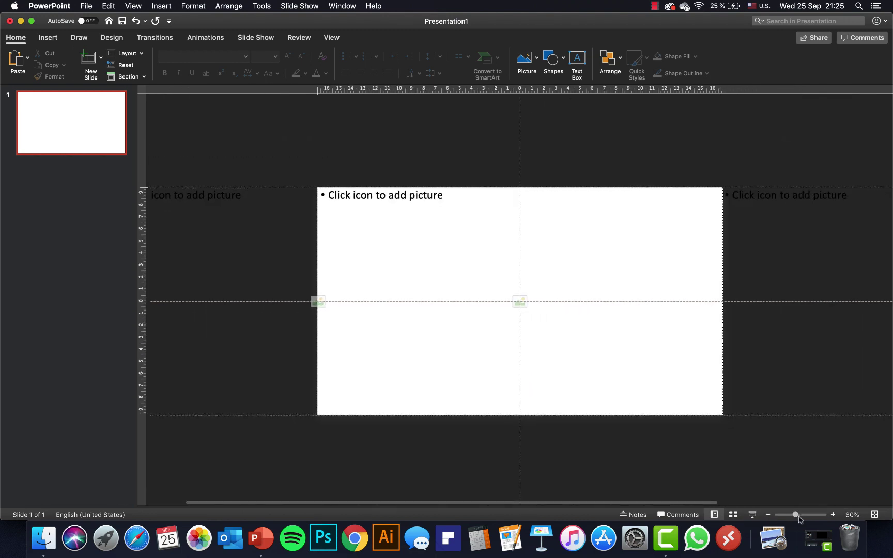
{"action": "left_click", "coordinate": [833, 515]}
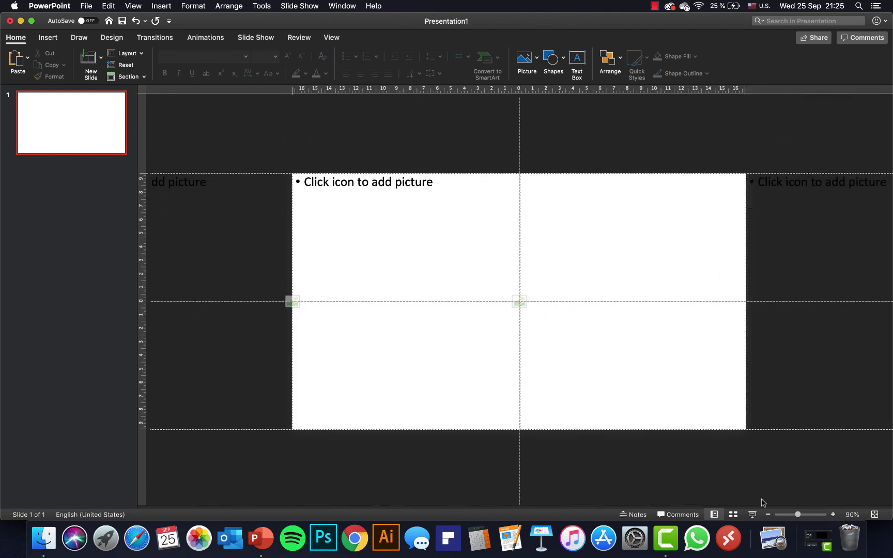
{"action": "left_click", "coordinate": [769, 515]}
{"action": "left_click", "coordinate": [769, 514]}
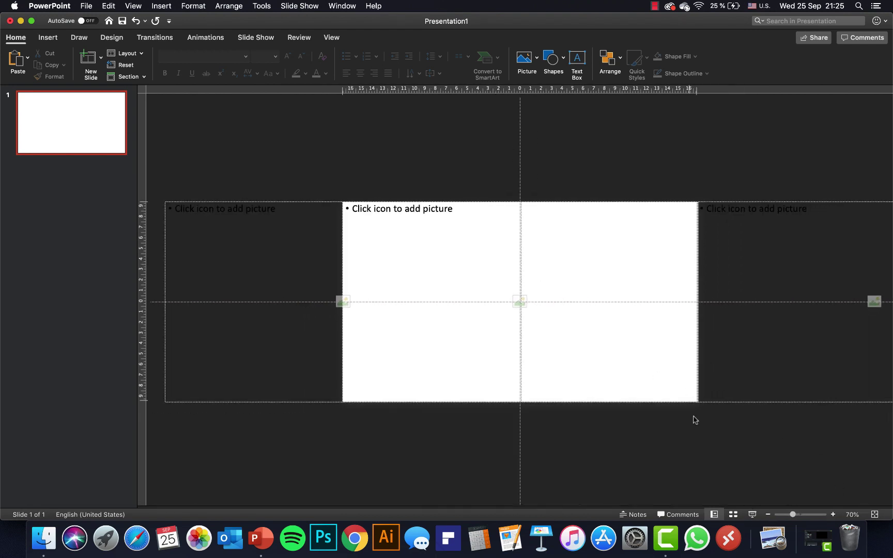
{"action": "left_click", "coordinate": [769, 515]}
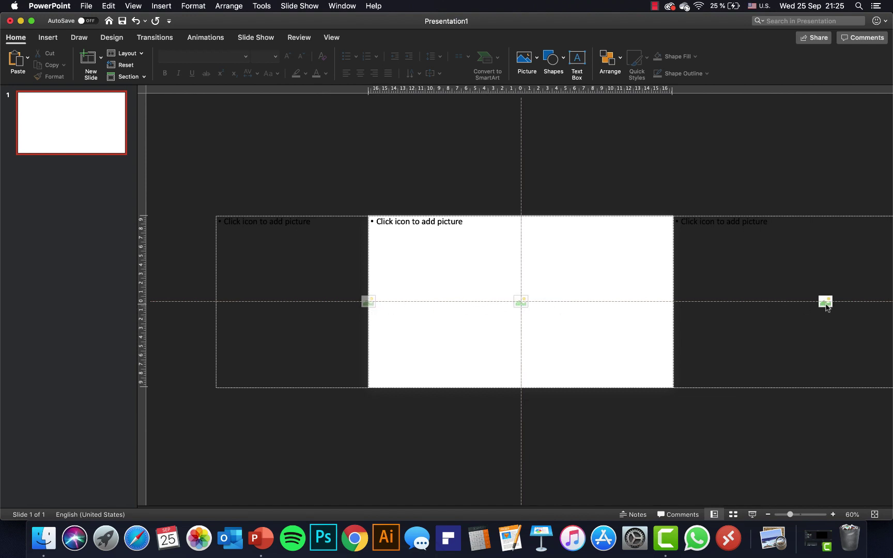
{"action": "left_click", "coordinate": [521, 302]}
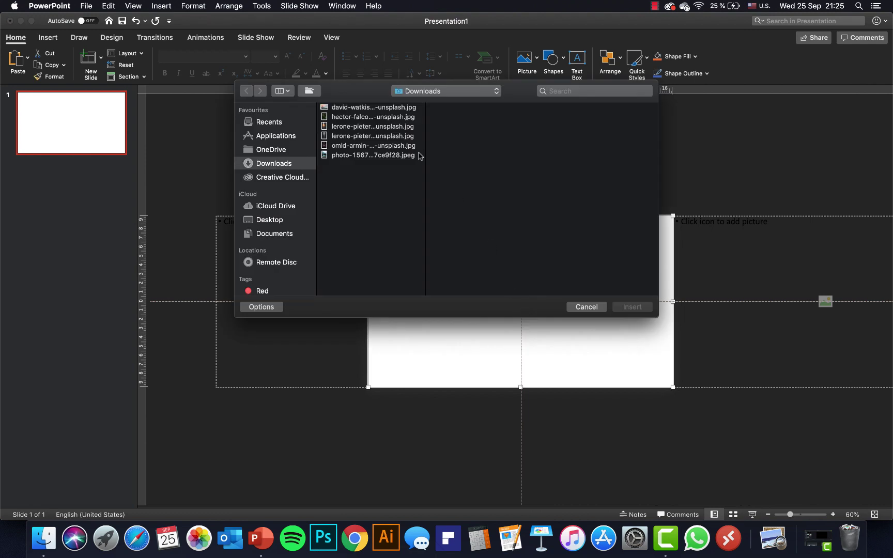
{"action": "left_click", "coordinate": [370, 109]}
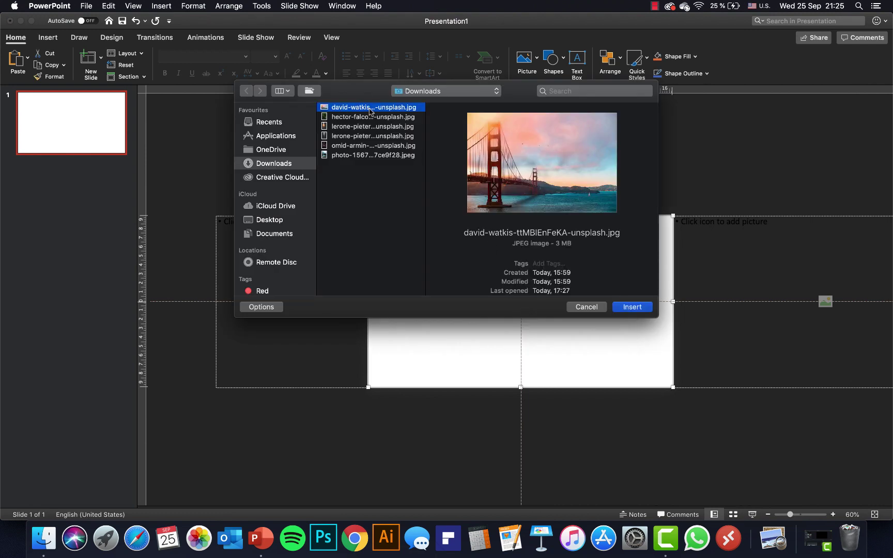
{"action": "left_click", "coordinate": [630, 308]}
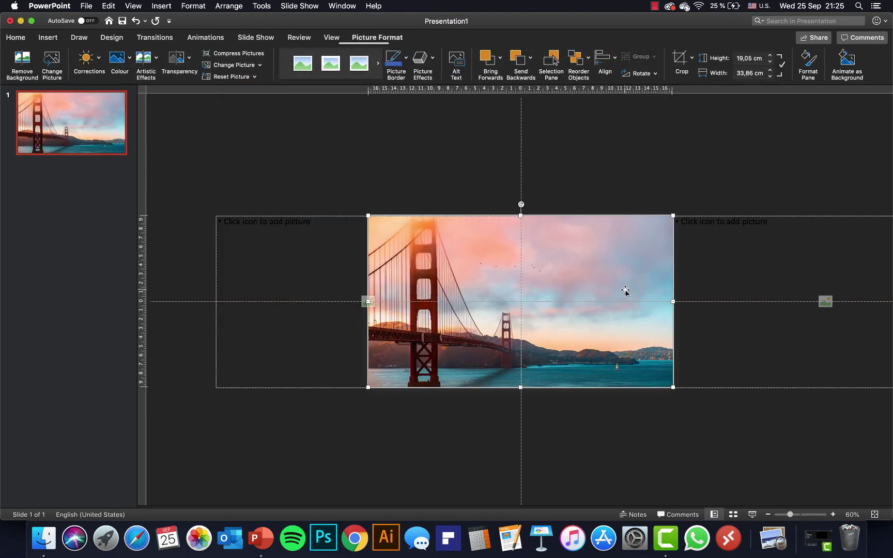
{"action": "left_click", "coordinate": [606, 156]}
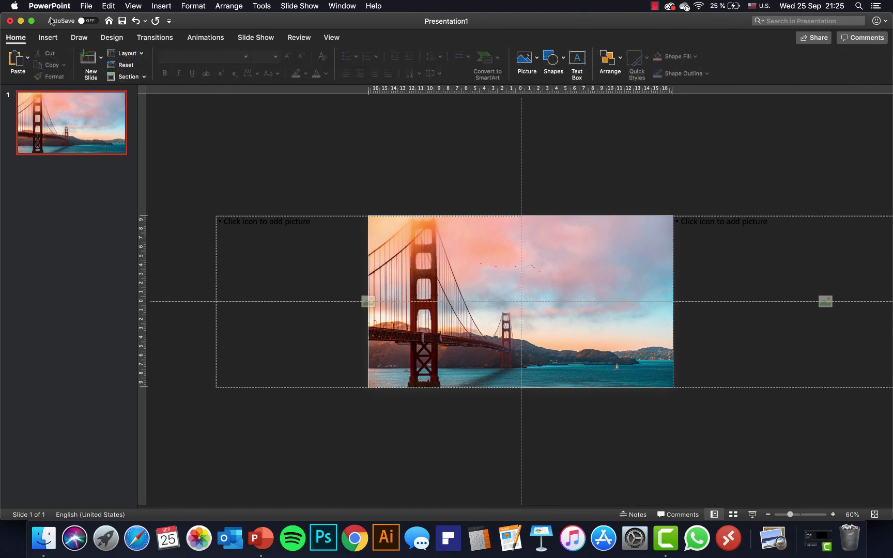
- Make Presentation1 full screen and examine the off-slide picture arrangement on slide 1 of the Parallax Slides with textboxes presentation
{"action": "left_click", "coordinate": [31, 22]}
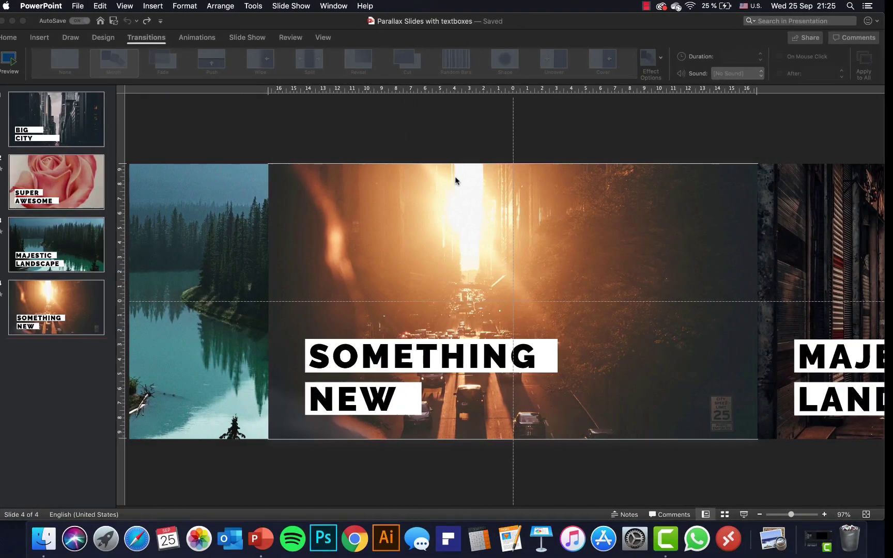
{"action": "left_click", "coordinate": [81, 144]}
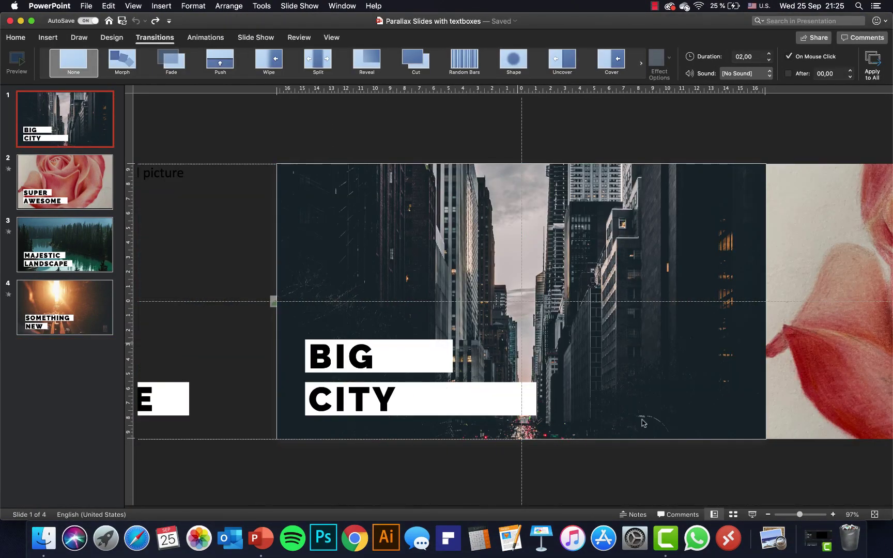
{"action": "left_click", "coordinate": [769, 515]}
{"action": "left_click", "coordinate": [769, 515]}
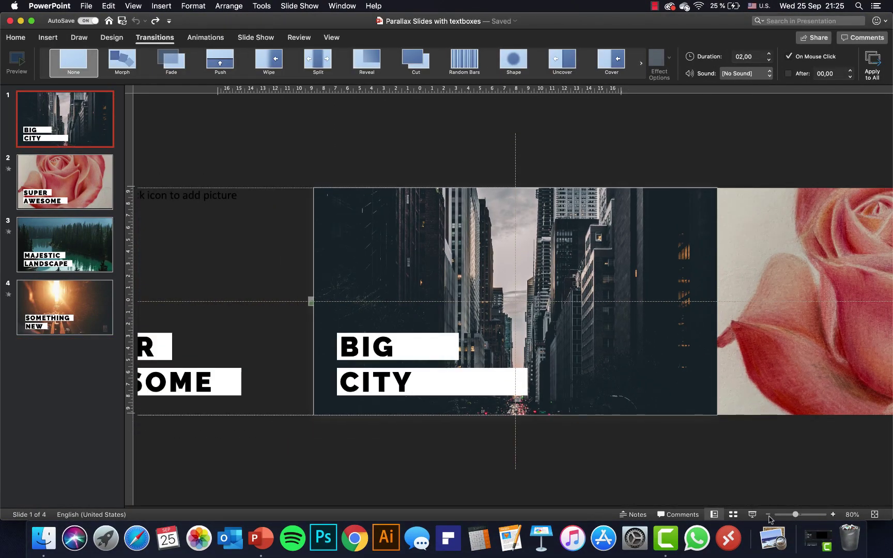
{"action": "left_click", "coordinate": [770, 515]}
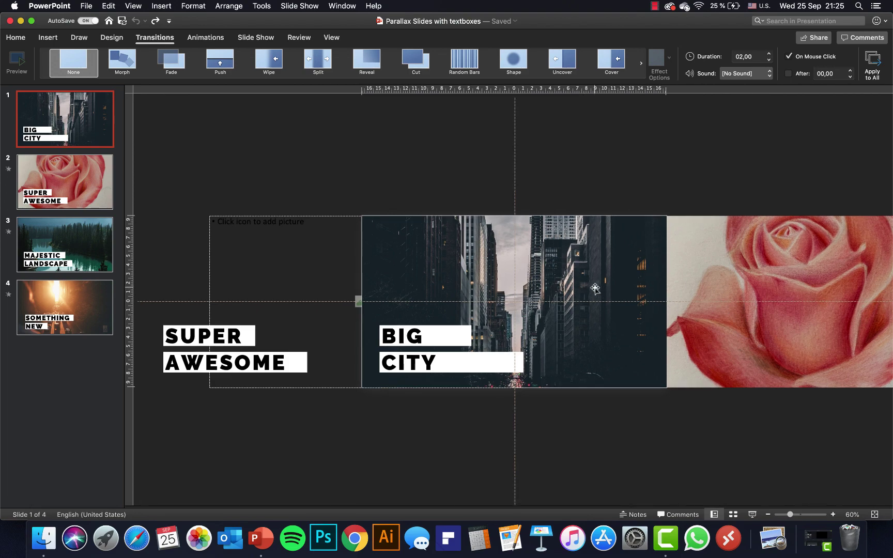
- Return to Presentation1 and fill the placeholder to the right of the slide with the dark city street photo from Downloads
{"action": "key", "text": "ctrl+Right"}
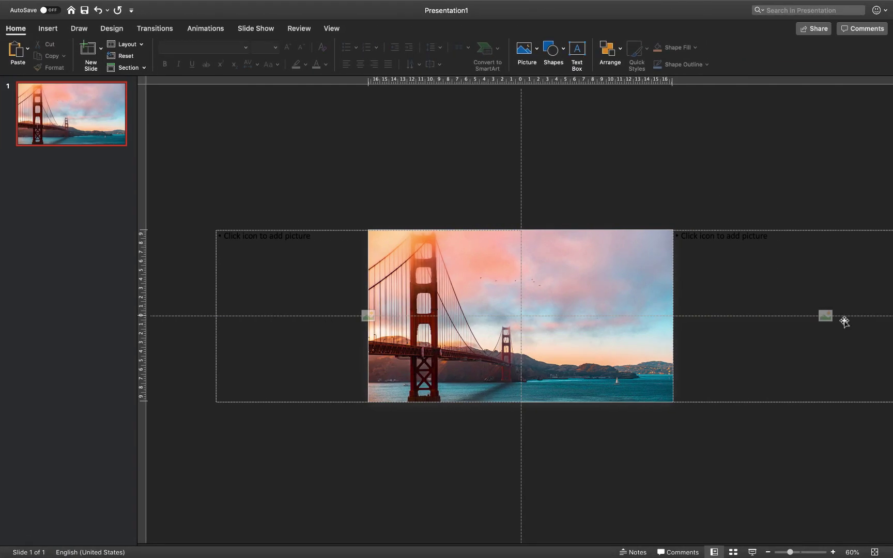
{"action": "left_click", "coordinate": [825, 317]}
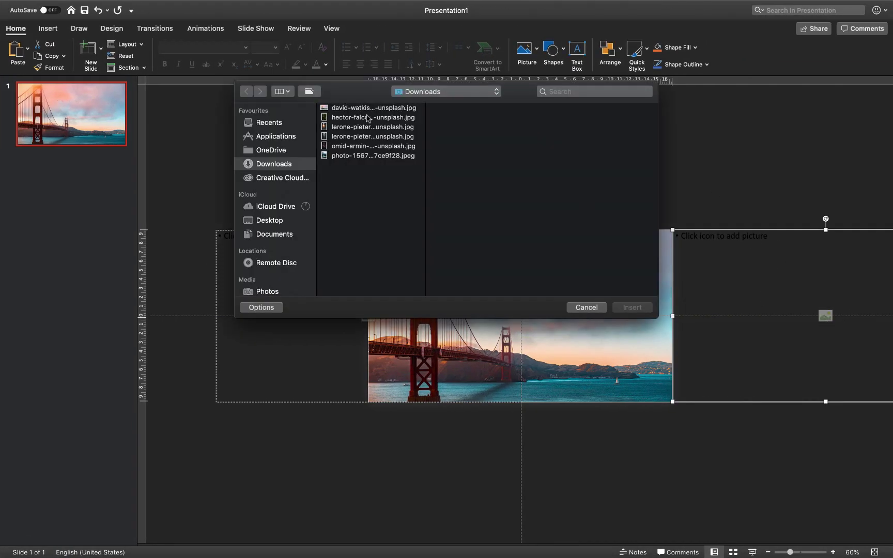
{"action": "left_click", "coordinate": [364, 118]}
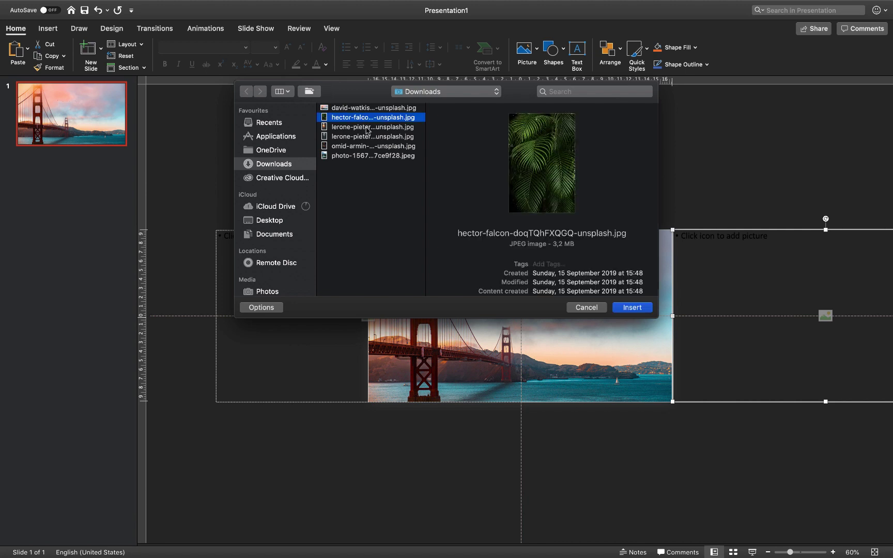
{"action": "left_click", "coordinate": [366, 128]}
{"action": "left_click", "coordinate": [367, 137]}
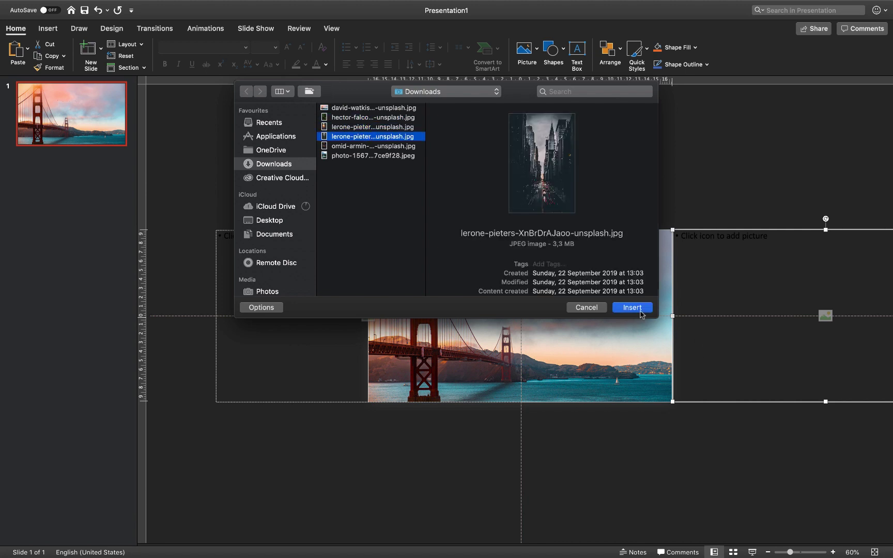
{"action": "left_click", "coordinate": [633, 307]}
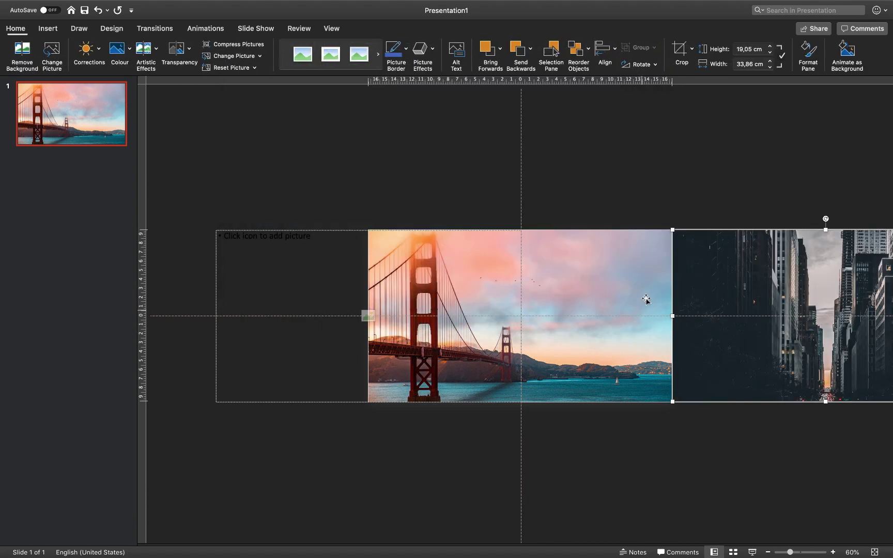
- Duplicate slide 1 and apply the Morph transition to the new slide 2
{"action": "left_click", "coordinate": [768, 552]}
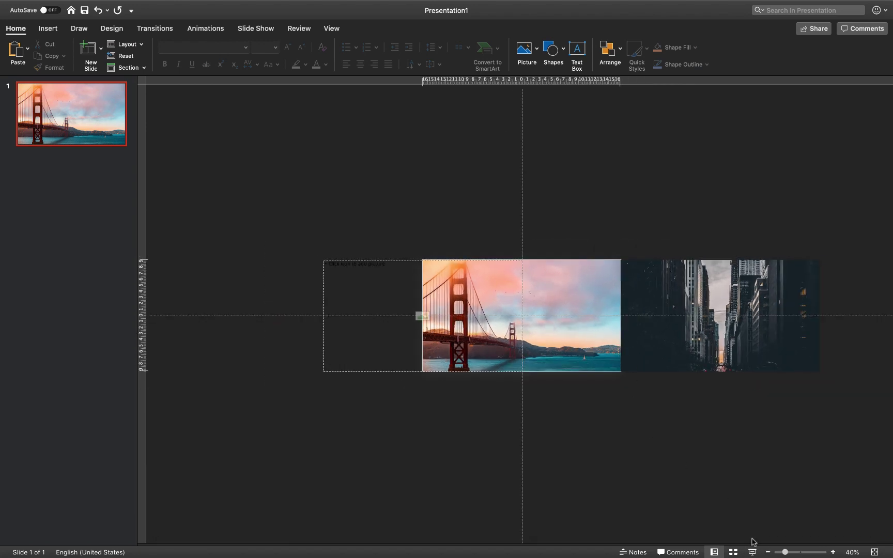
{"action": "left_click", "coordinate": [834, 553]}
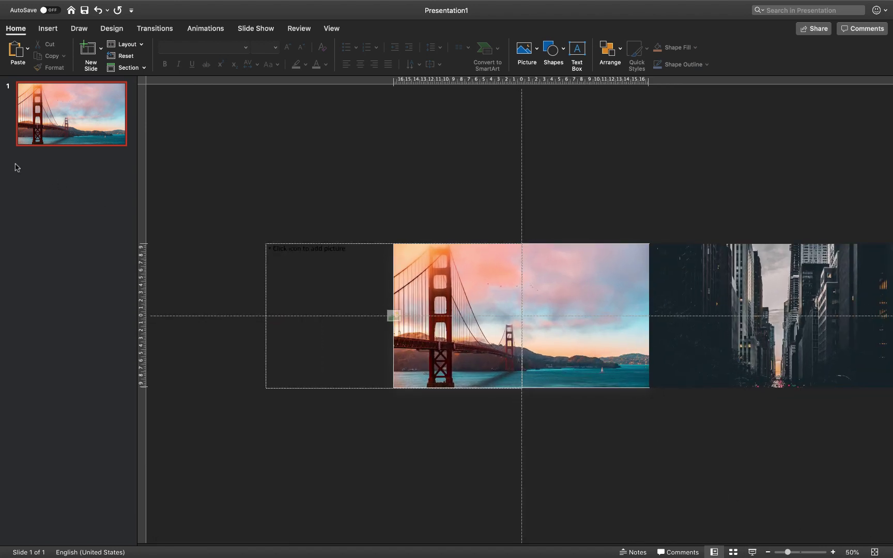
{"action": "right_click", "coordinate": [52, 126]}
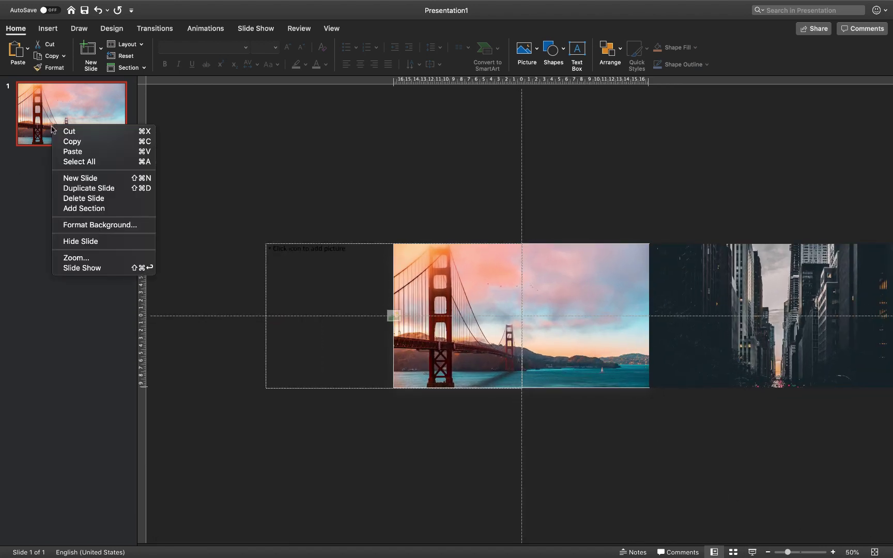
{"action": "left_click", "coordinate": [97, 189]}
{"action": "left_click", "coordinate": [153, 30]}
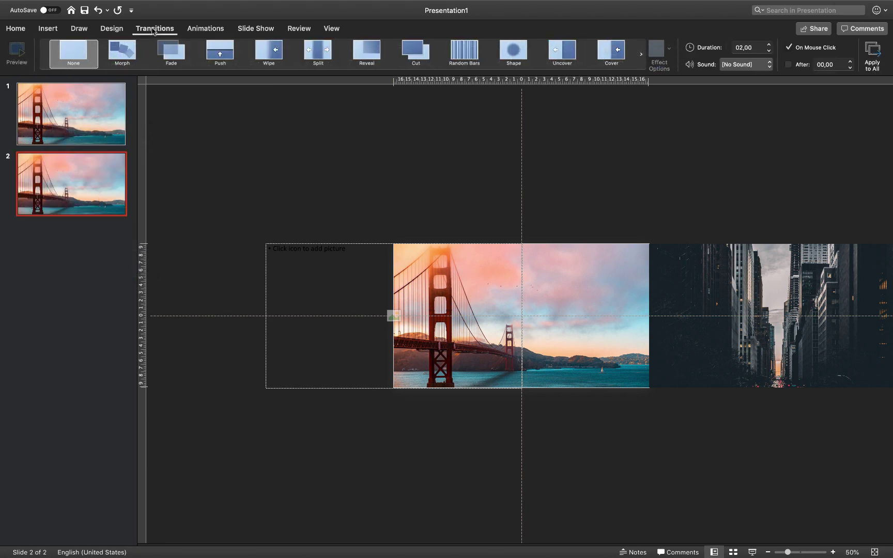
{"action": "left_click", "coordinate": [124, 54]}
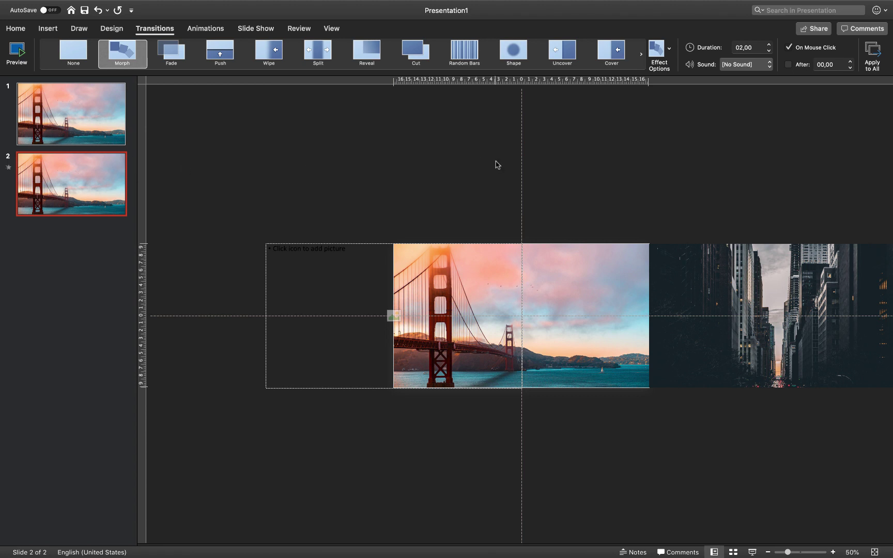
- Clear the bridge photo from the centre placeholder and the city street photo from the right-hand placeholder on slide 2
{"action": "left_click", "coordinate": [592, 280]}
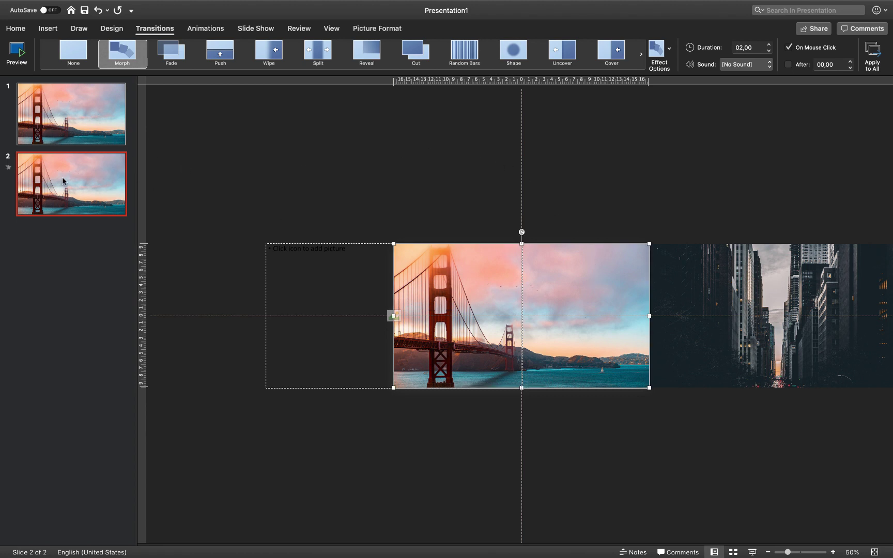
{"action": "key", "text": "BackSpace"}
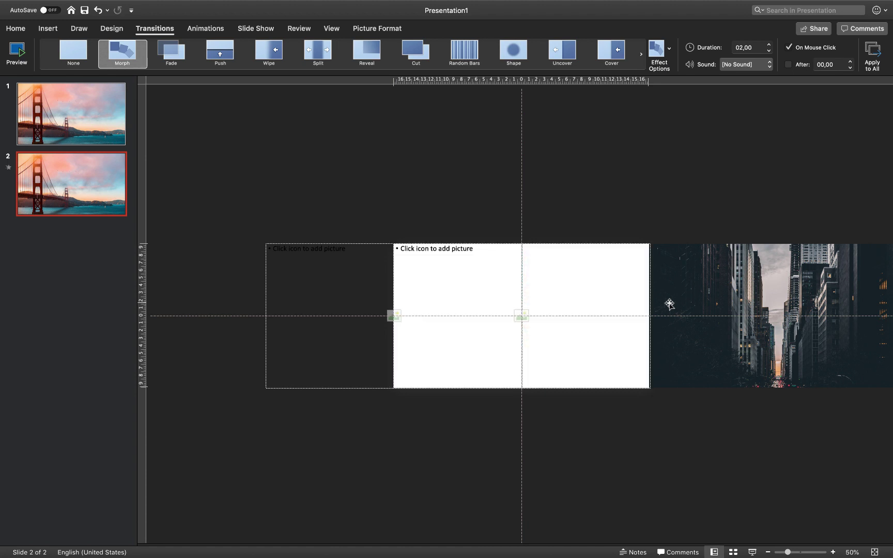
{"action": "left_click", "coordinate": [706, 293]}
{"action": "key", "text": "BackSpace"}
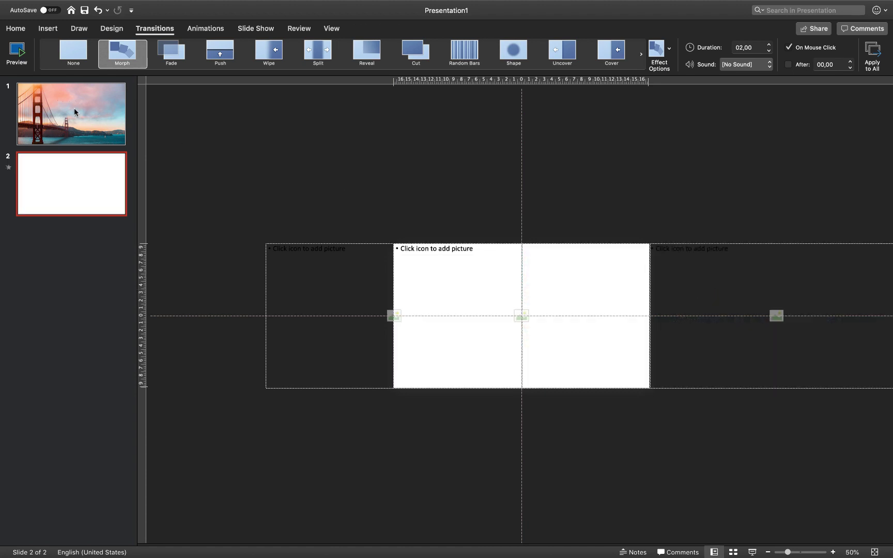
- Check the picture order on slide 1, and fill slide 2's left off-slide placeholder with the Golden Gate Bridge photo from Downloads
{"action": "left_click", "coordinate": [74, 111]}
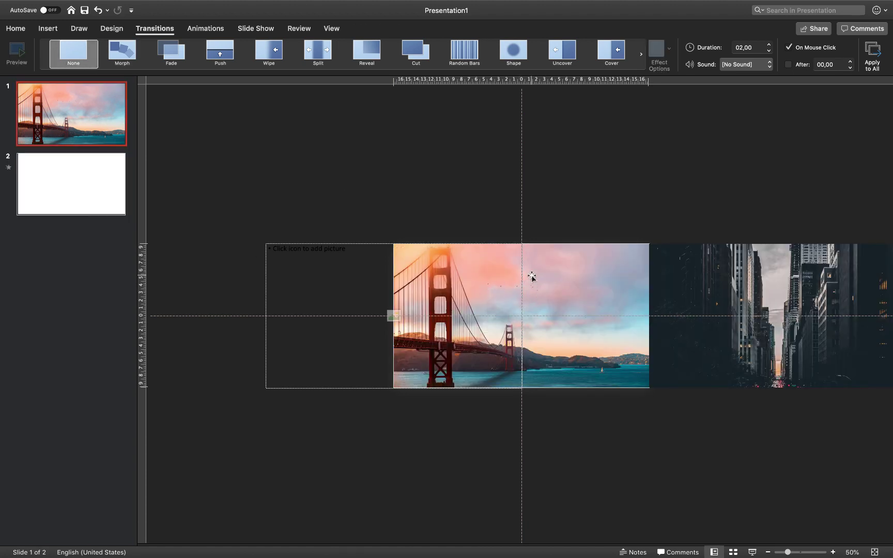
{"action": "key", "text": "super+z"}
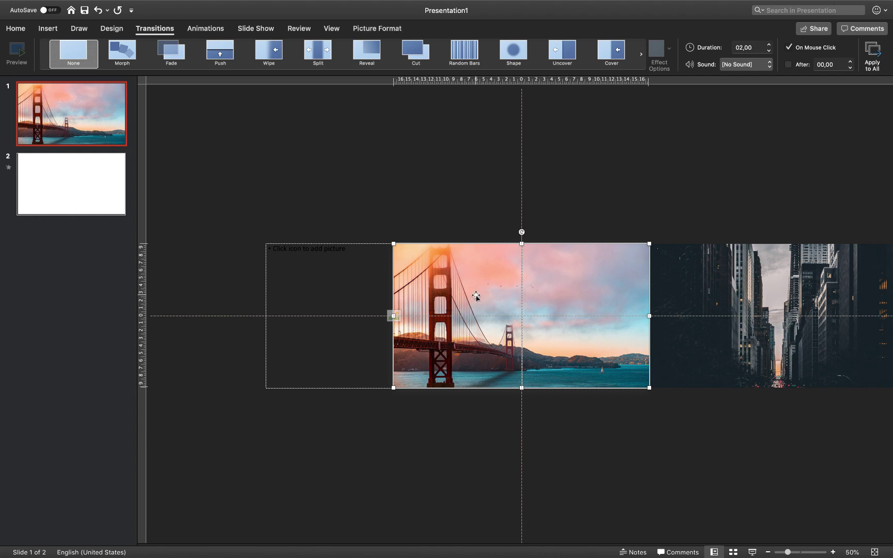
{"action": "left_click", "coordinate": [75, 178]}
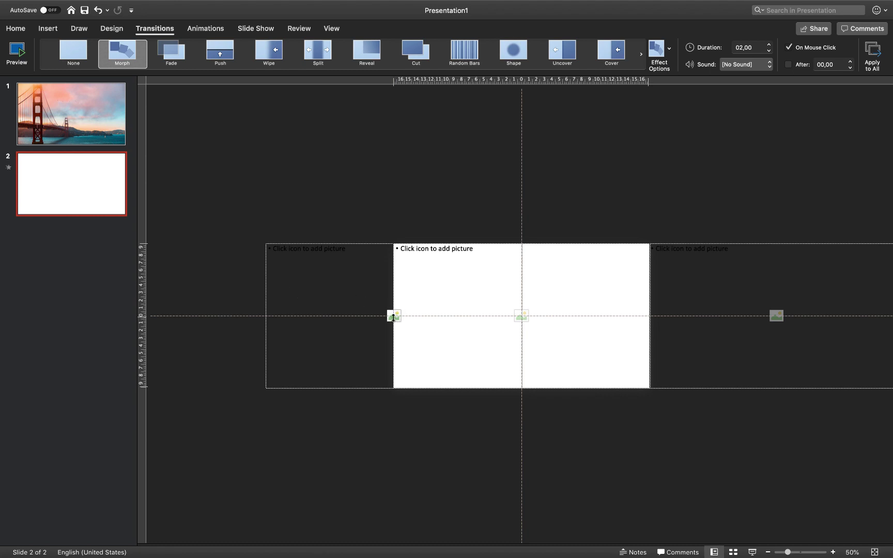
{"action": "left_click", "coordinate": [393, 316]}
{"action": "left_click", "coordinate": [369, 109]}
{"action": "left_click", "coordinate": [370, 118]}
{"action": "key", "text": "Up"}
{"action": "left_click", "coordinate": [625, 309]}
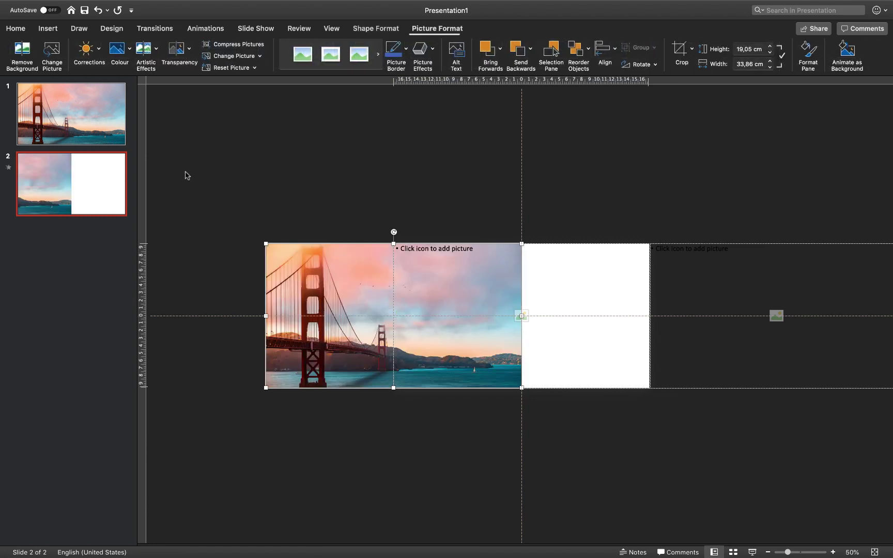
- Fill the centre picture placeholder on slide 2 with the dark city street photo from Downloads
{"action": "left_click", "coordinate": [106, 127]}
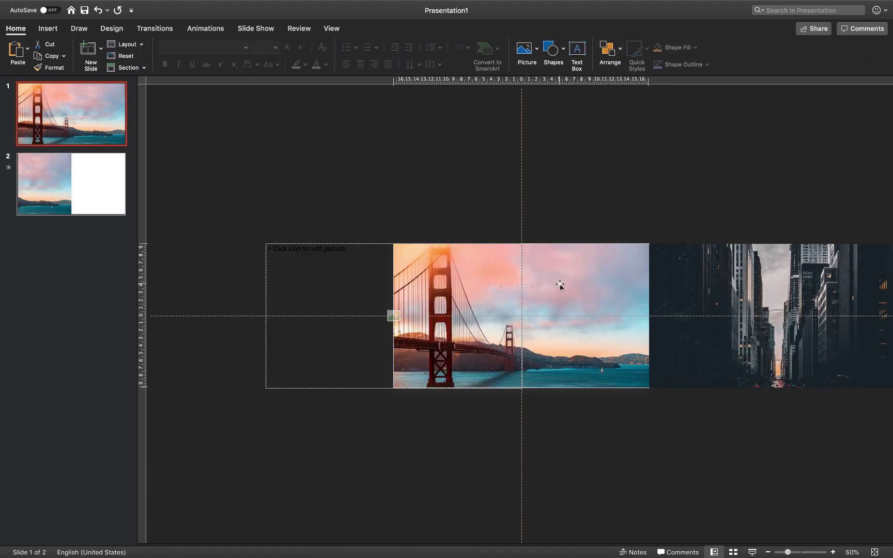
{"action": "left_click", "coordinate": [87, 189]}
{"action": "left_click", "coordinate": [525, 318]}
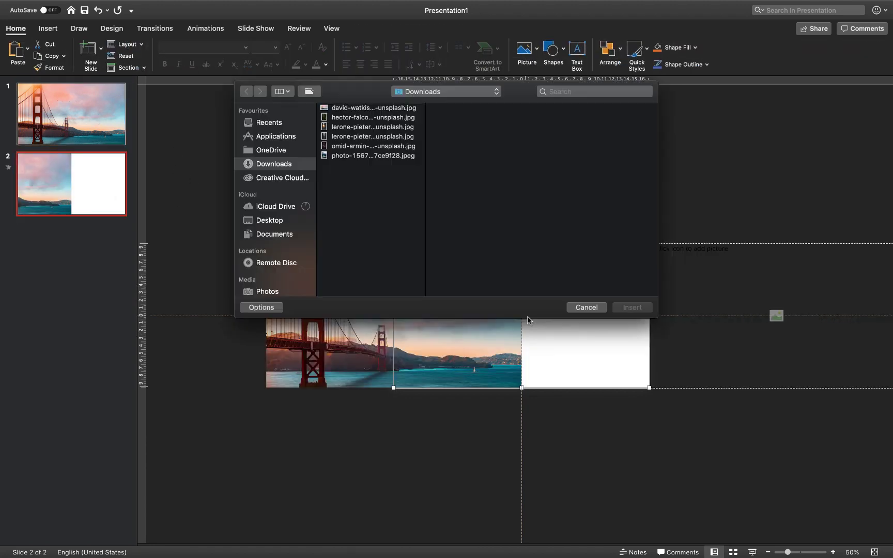
{"action": "left_click", "coordinate": [344, 108]}
{"action": "key", "text": "Down"}
{"action": "key", "text": "Down"}
{"action": "key", "text": "Down"}
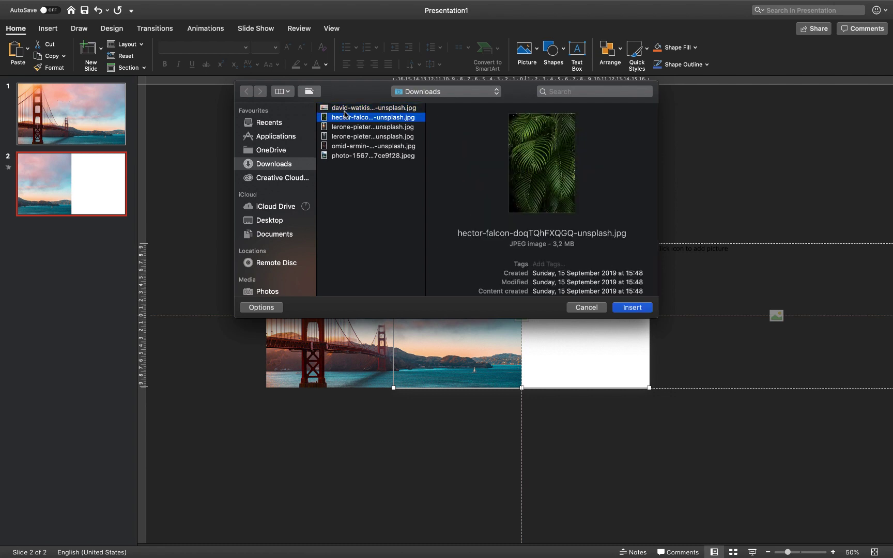
{"action": "left_click", "coordinate": [641, 310]}
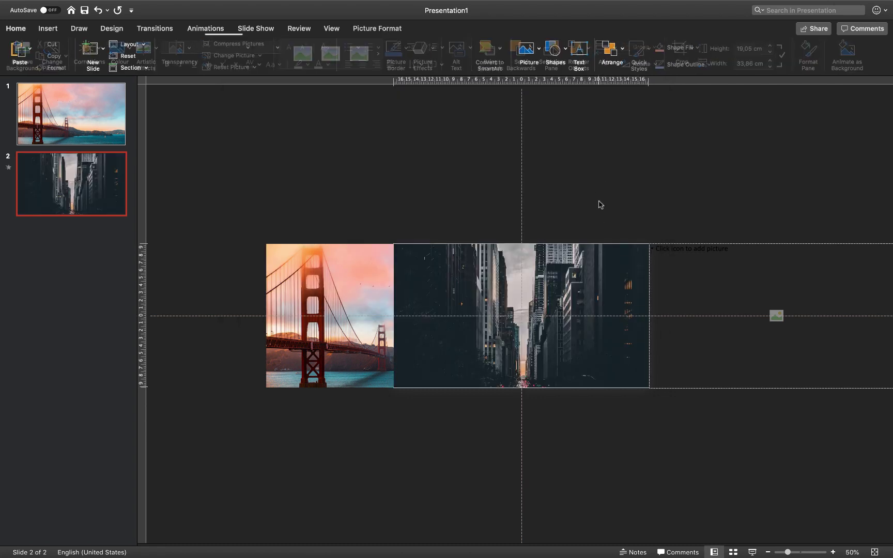
- Check slide 2's transition setting and play the slide show from slide 1 to preview the Morph between both slides
{"action": "left_click", "coordinate": [155, 28]}
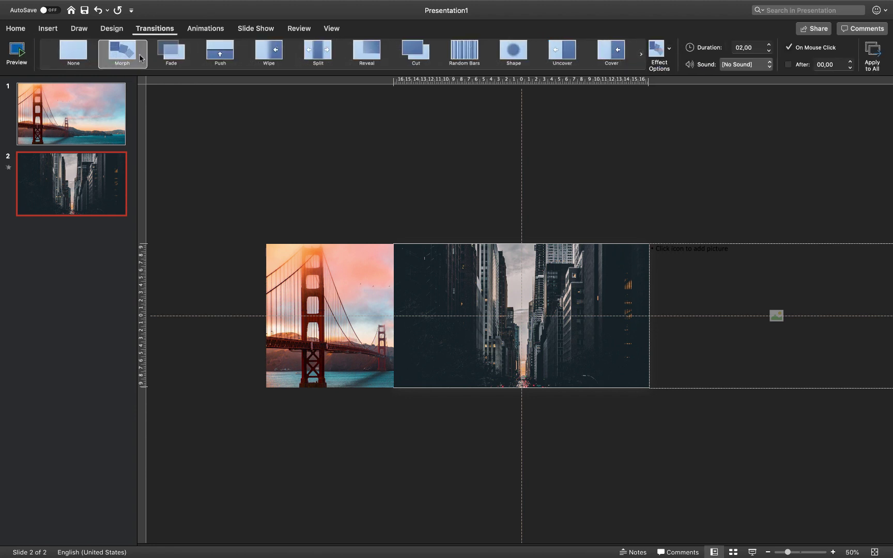
{"action": "left_click", "coordinate": [88, 104]}
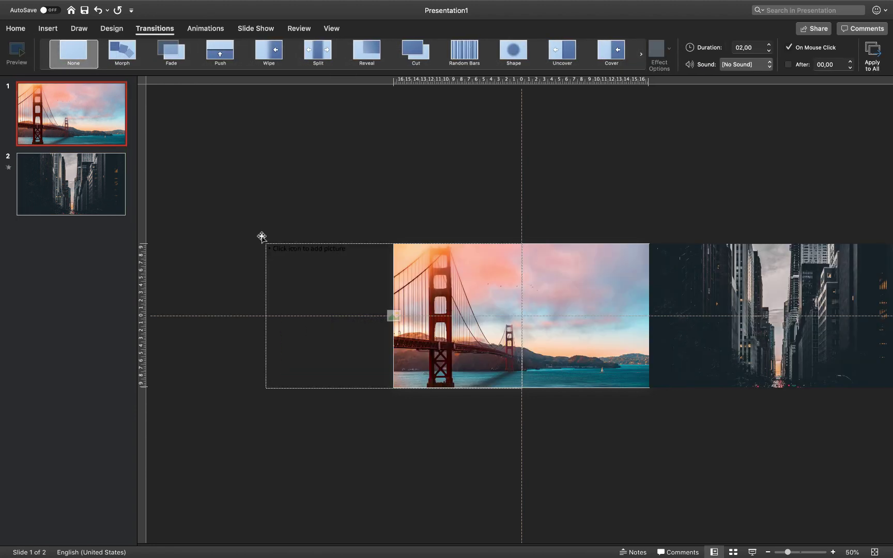
{"action": "left_click", "coordinate": [752, 553]}
{"action": "left_click", "coordinate": [753, 556]}
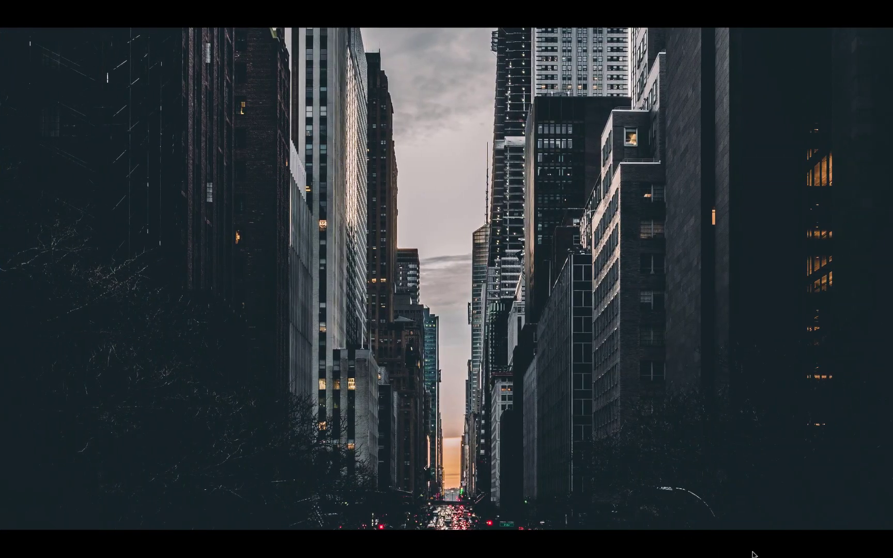
{"action": "left_click", "coordinate": [753, 555]}
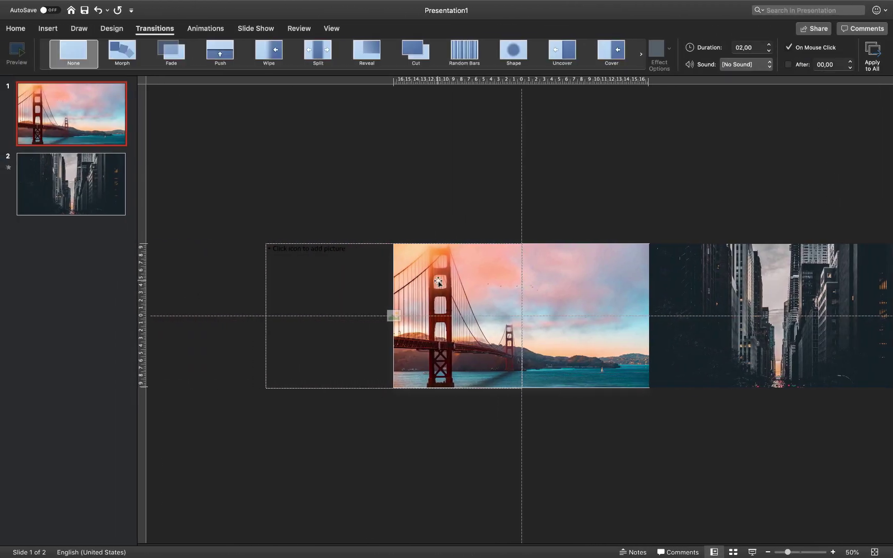
{"action": "left_click", "coordinate": [108, 189]}
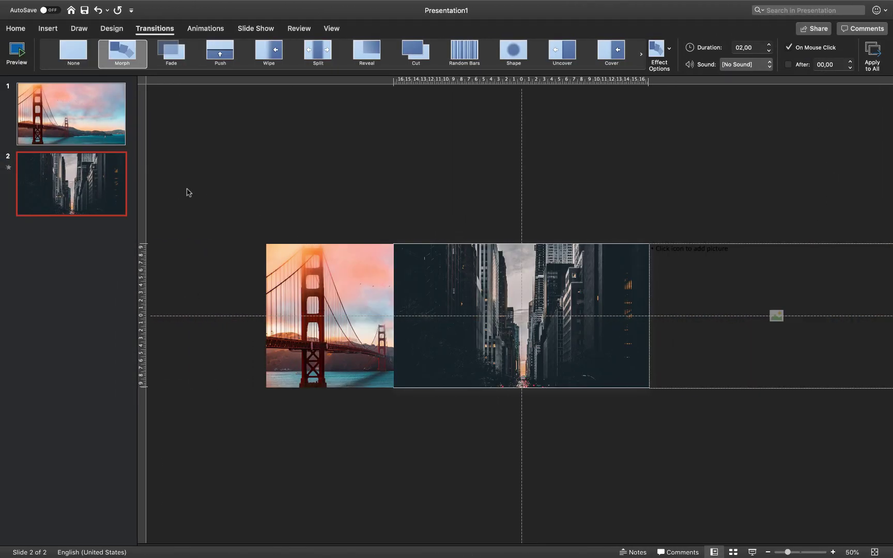
{"action": "left_click", "coordinate": [777, 316]}
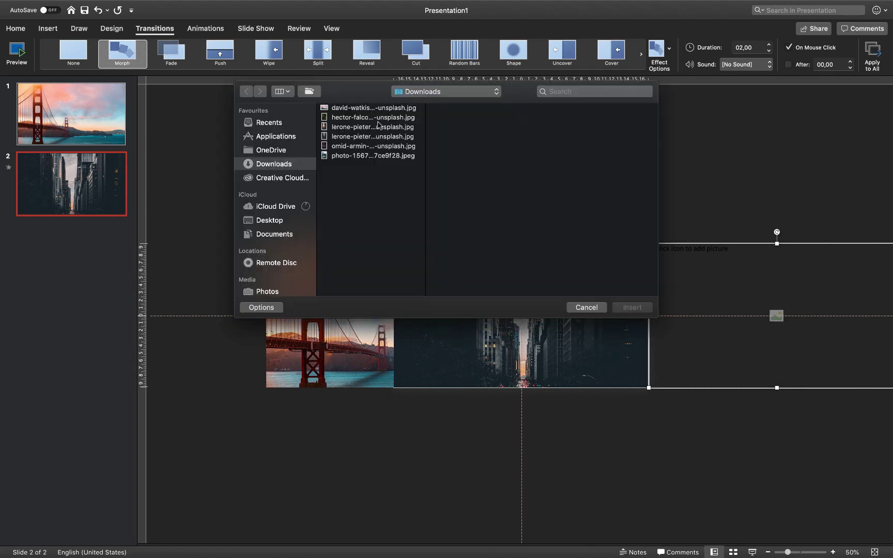
{"action": "left_click", "coordinate": [380, 127]}
{"action": "key", "text": "Down"}
{"action": "key", "text": "Down"}
{"action": "key", "text": "Down"}
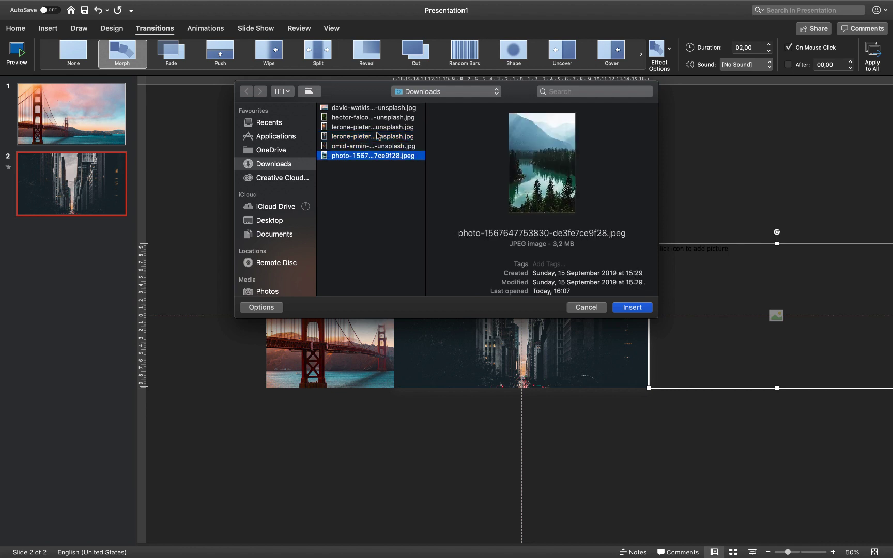
{"action": "left_click", "coordinate": [632, 307]}
{"action": "left_click", "coordinate": [693, 201]}
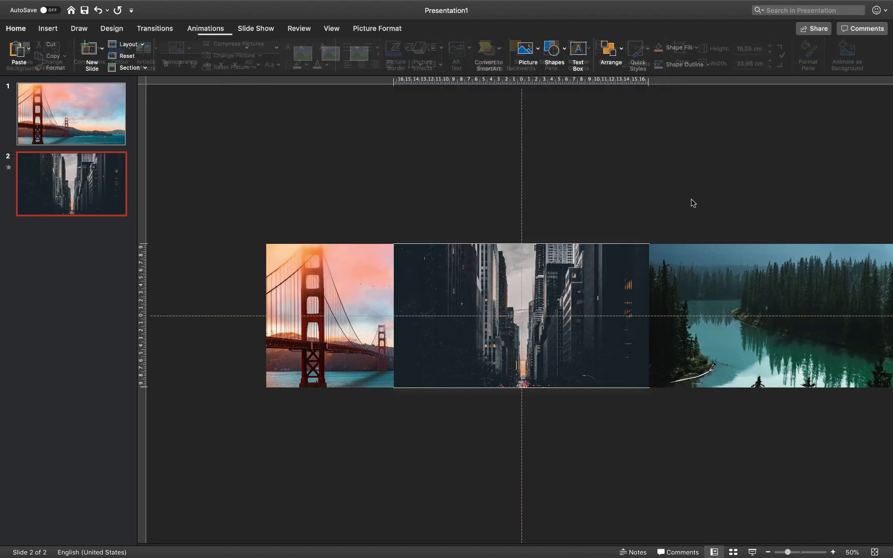
- Duplicate slide 2 and clear the bridge, city street and forest lake photos from the new slide 3
{"action": "right_click", "coordinate": [50, 181]}
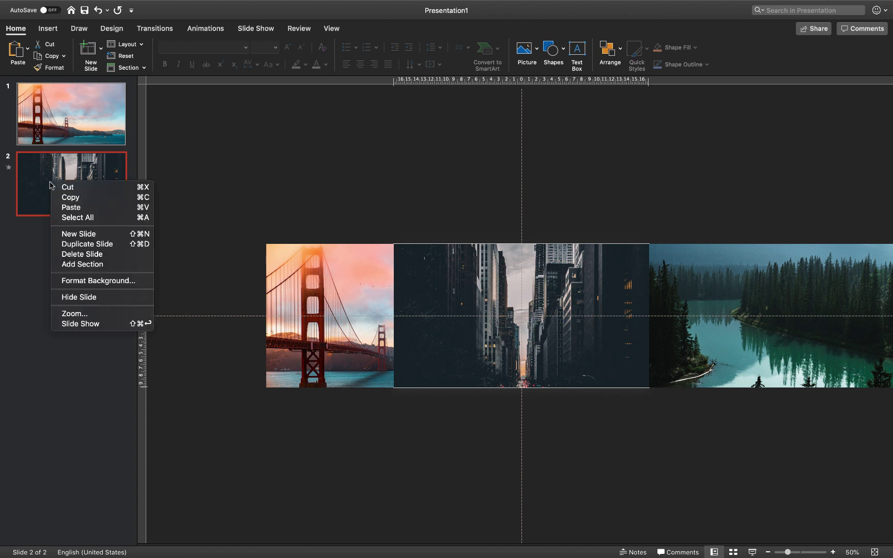
{"action": "left_click", "coordinate": [103, 247]}
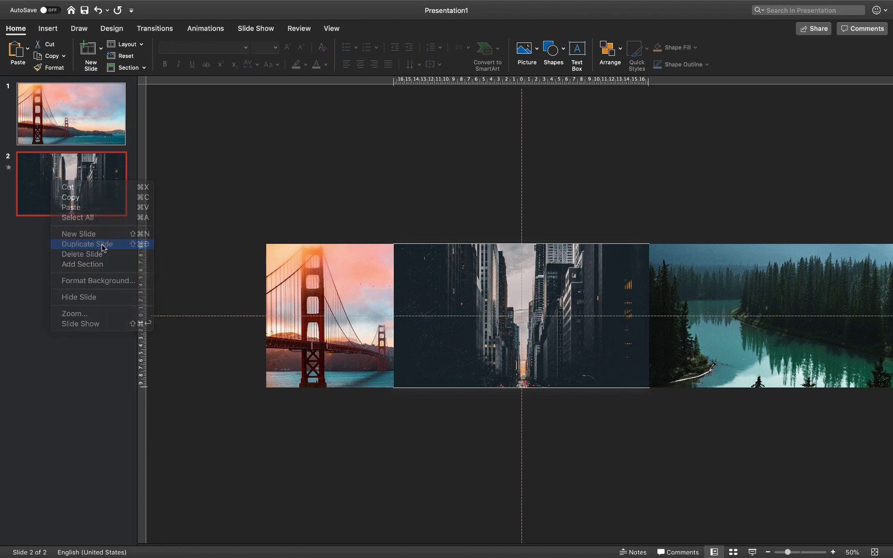
{"action": "left_click", "coordinate": [348, 278]}
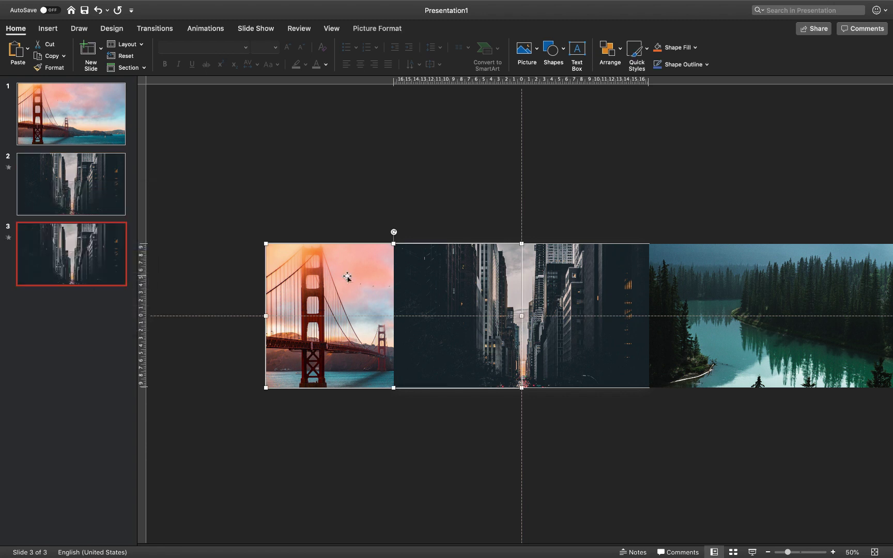
{"action": "key", "text": "Delete"}
{"action": "left_click", "coordinate": [563, 292]}
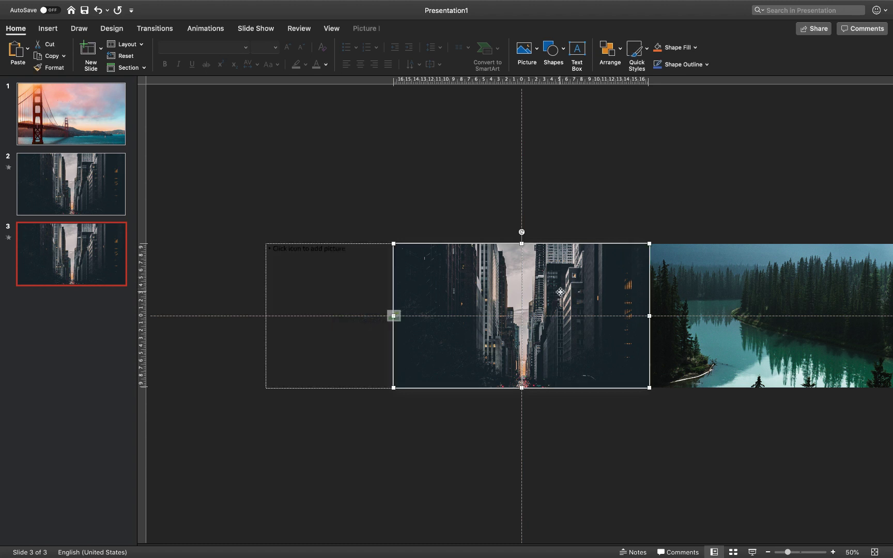
{"action": "key", "text": "Delete"}
{"action": "left_click", "coordinate": [710, 291]}
{"action": "key", "text": "Delete"}
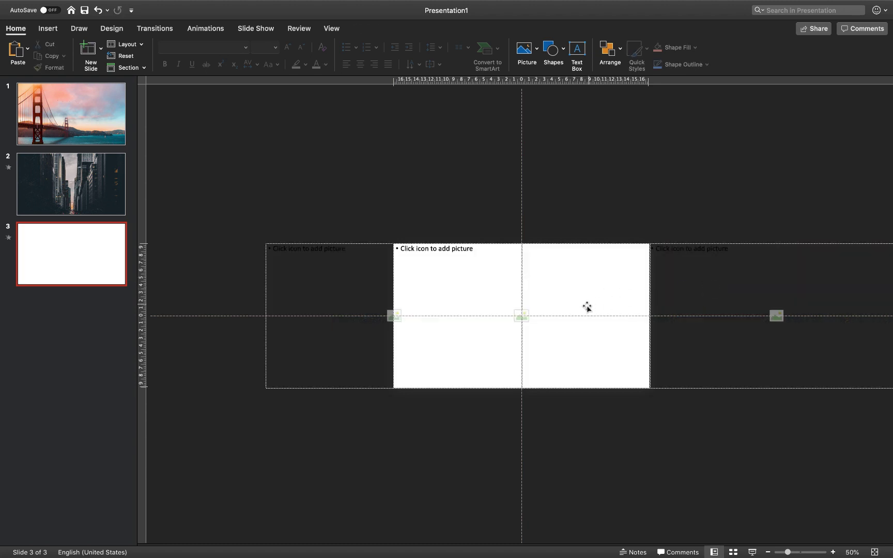
{"action": "left_click", "coordinate": [522, 315]}
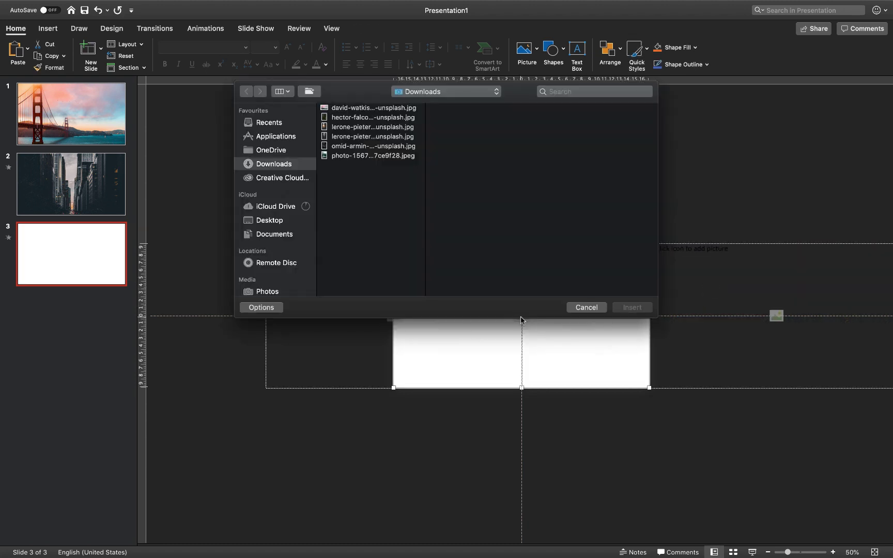
{"action": "left_click", "coordinate": [351, 146]}
{"action": "left_click", "coordinate": [350, 155]}
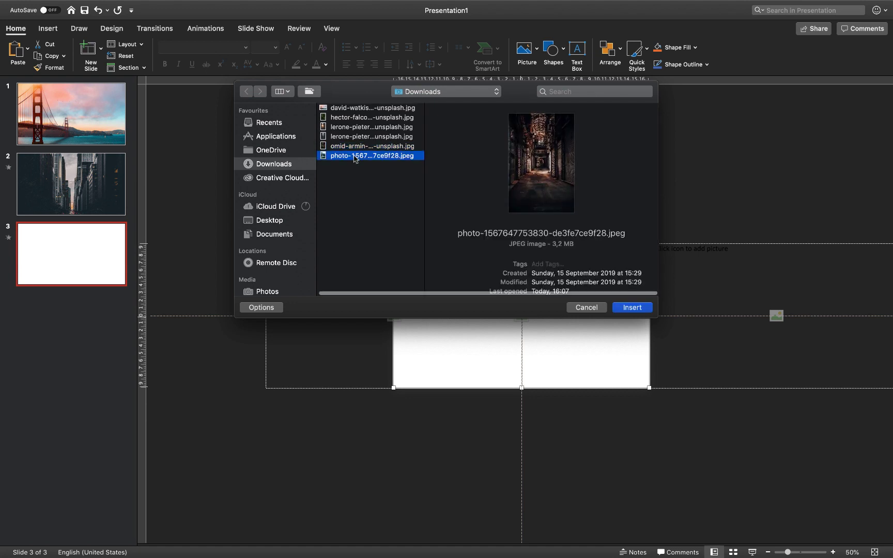
{"action": "left_click", "coordinate": [638, 310]}
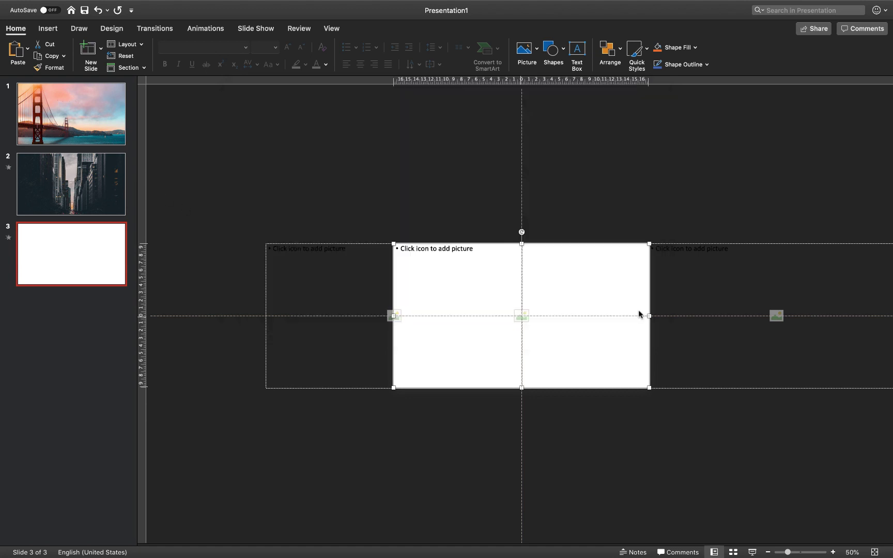
- Fill the placeholder to the left of slide 3 with the dark city street photo ending in XnBrDrAJaoo-unsplash.jpg from Downloads
{"action": "left_click", "coordinate": [71, 184]}
{"action": "left_click", "coordinate": [99, 247]}
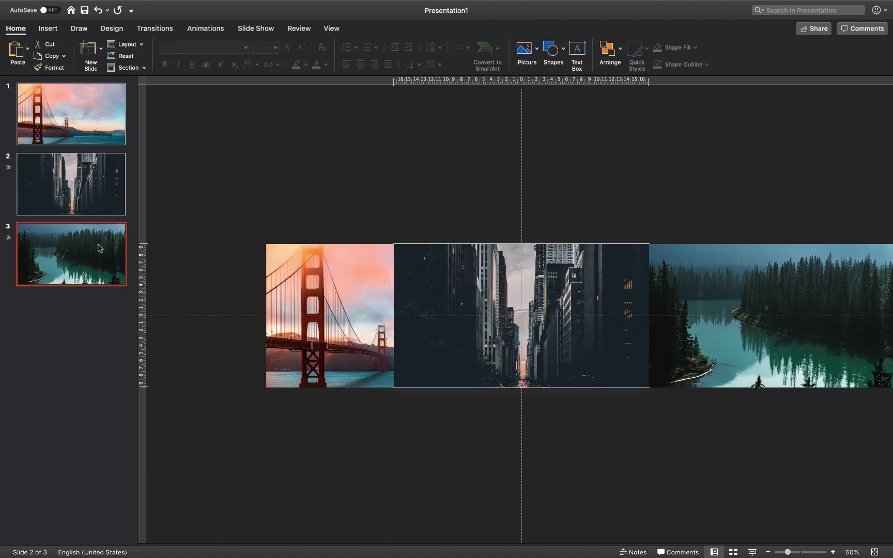
{"action": "left_click", "coordinate": [391, 317]}
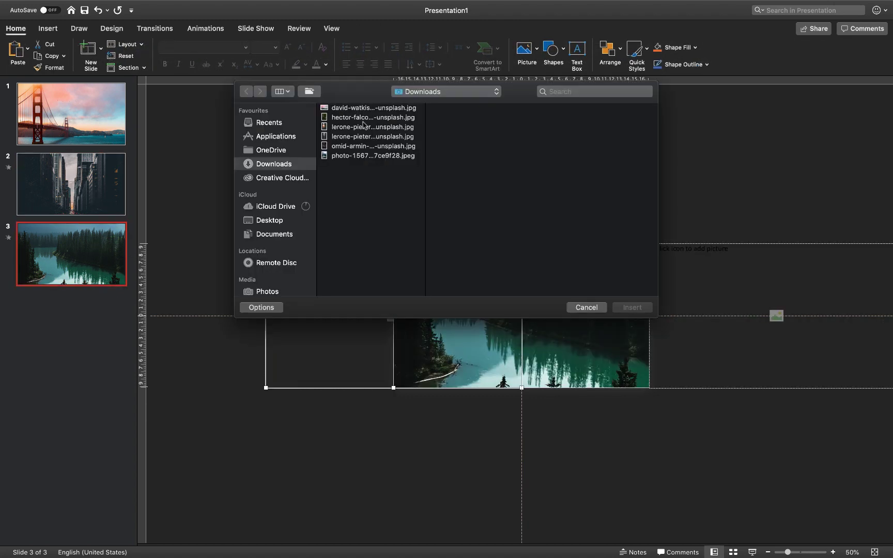
{"action": "left_click", "coordinate": [364, 136]}
{"action": "left_click", "coordinate": [361, 128]}
{"action": "left_click", "coordinate": [376, 146]}
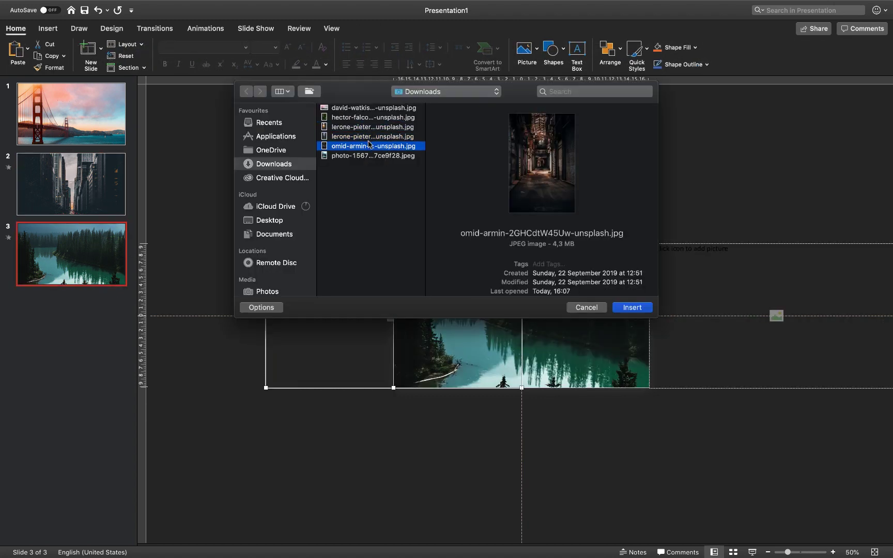
{"action": "left_click", "coordinate": [383, 137]}
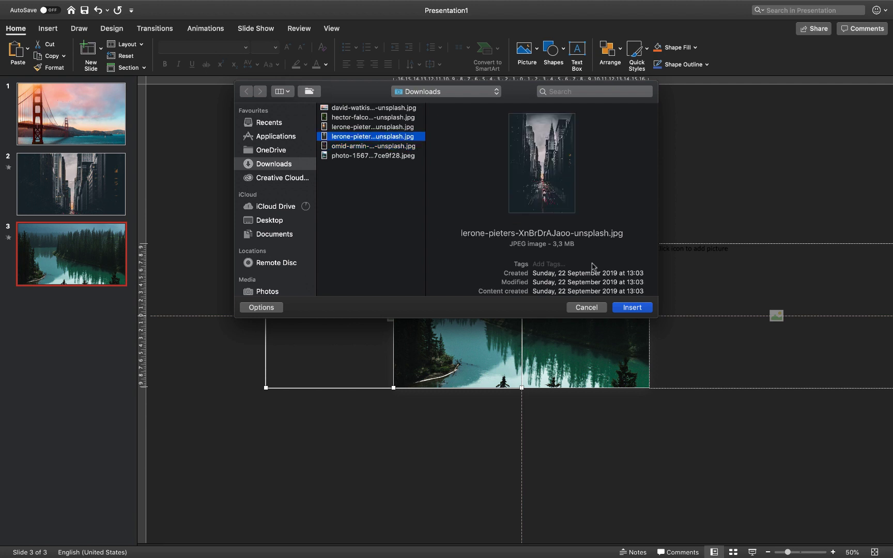
{"action": "left_click", "coordinate": [633, 308]}
{"action": "left_click", "coordinate": [416, 168]}
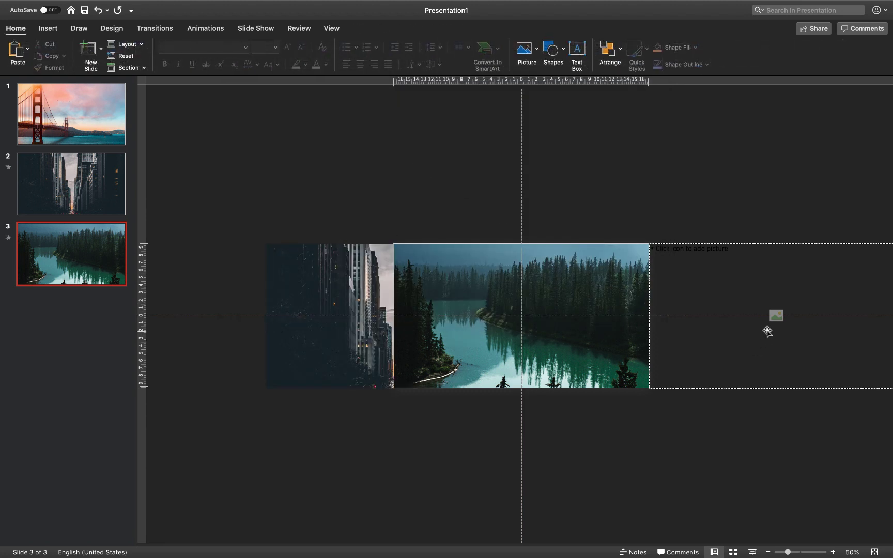
- Fill the placeholder to the right of slide 3 with the sunset traffic photo ending in K8COreKtUU-unsplash.jpg from Downloads
{"action": "left_click", "coordinate": [777, 315]}
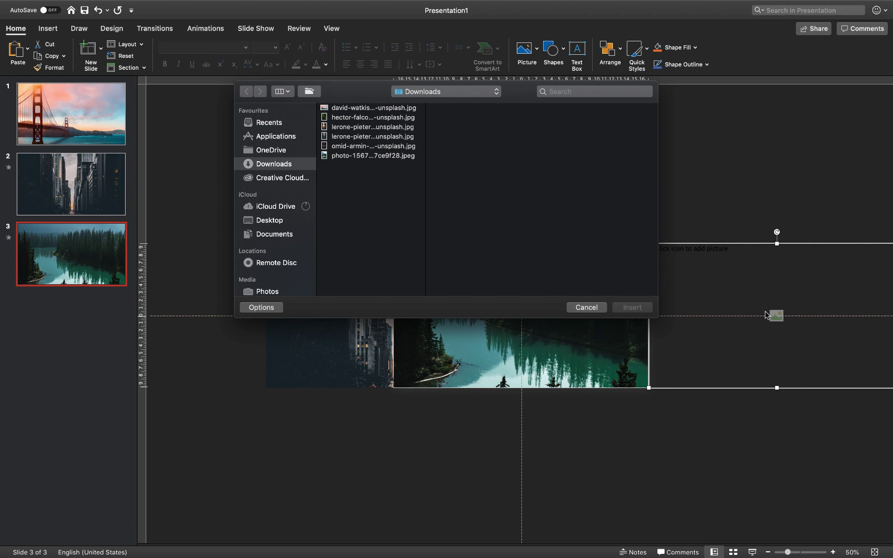
{"action": "left_click", "coordinate": [352, 135]}
{"action": "left_click", "coordinate": [355, 127]}
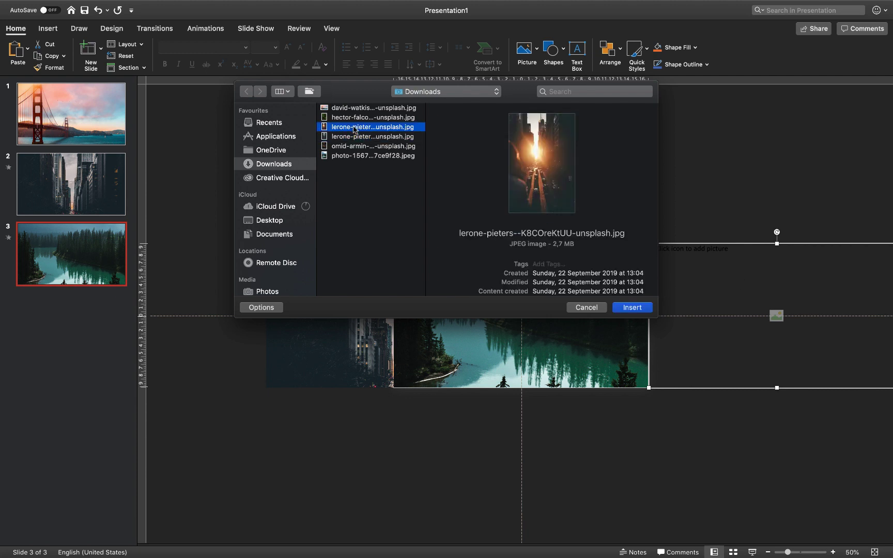
{"action": "left_click", "coordinate": [632, 308]}
- Play the slide show from slide 1 to preview the Morph transitions, and return to Presentation1
{"action": "left_click", "coordinate": [70, 256]}
{"action": "left_click", "coordinate": [83, 99]}
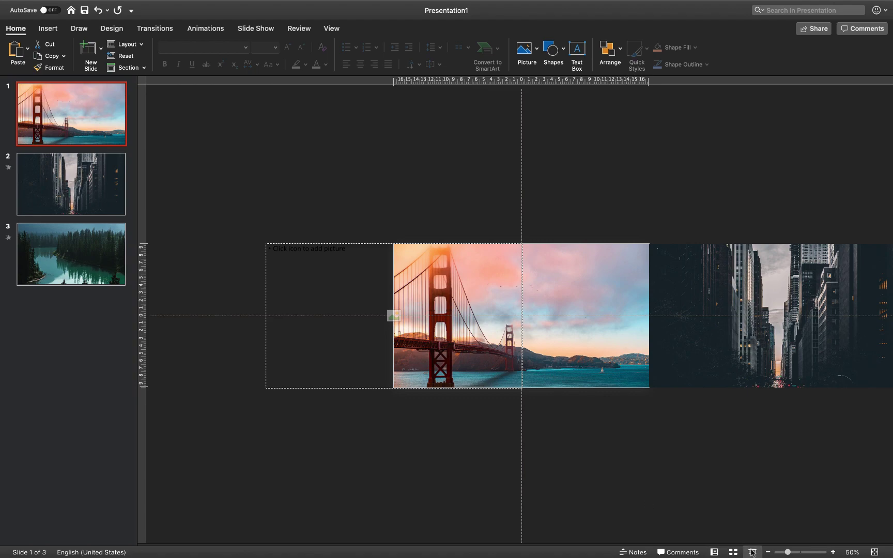
{"action": "left_click", "coordinate": [752, 553]}
{"action": "left_click", "coordinate": [752, 554]}
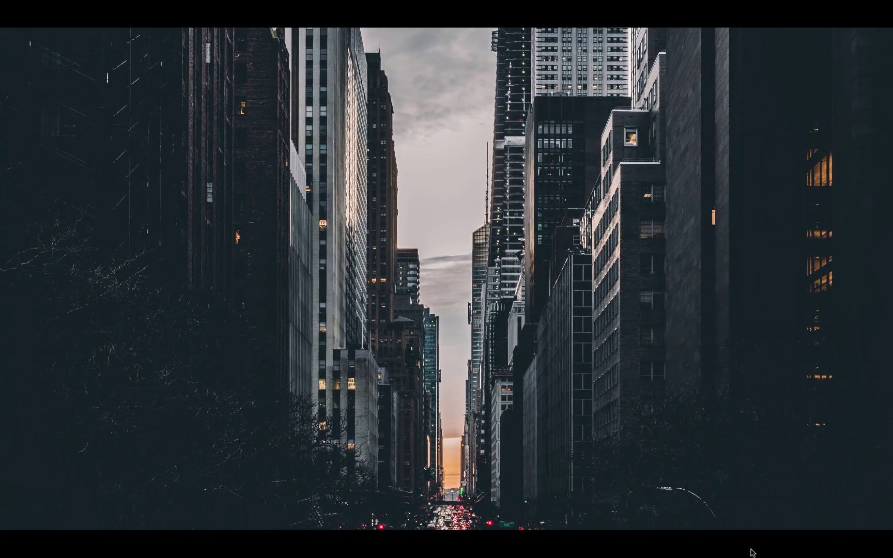
{"action": "left_click", "coordinate": [752, 553]}
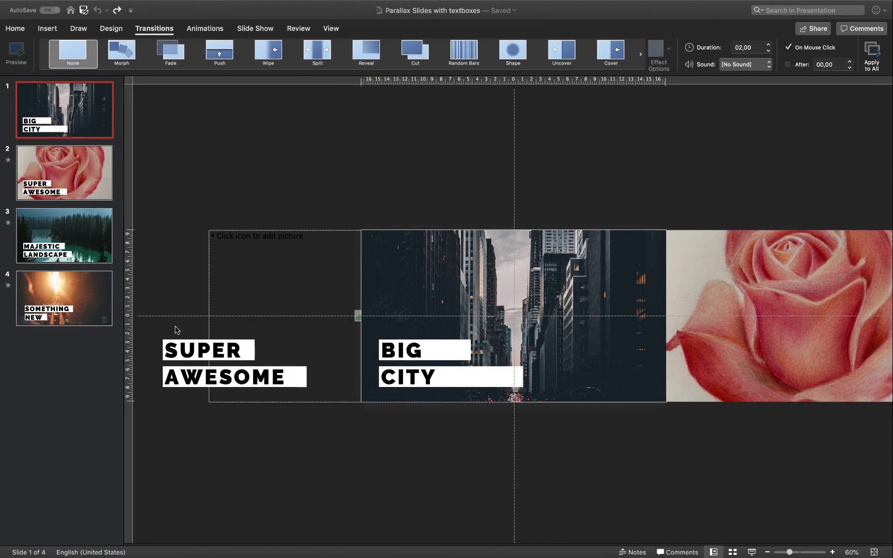
{"action": "key", "text": "ctrl+Left"}
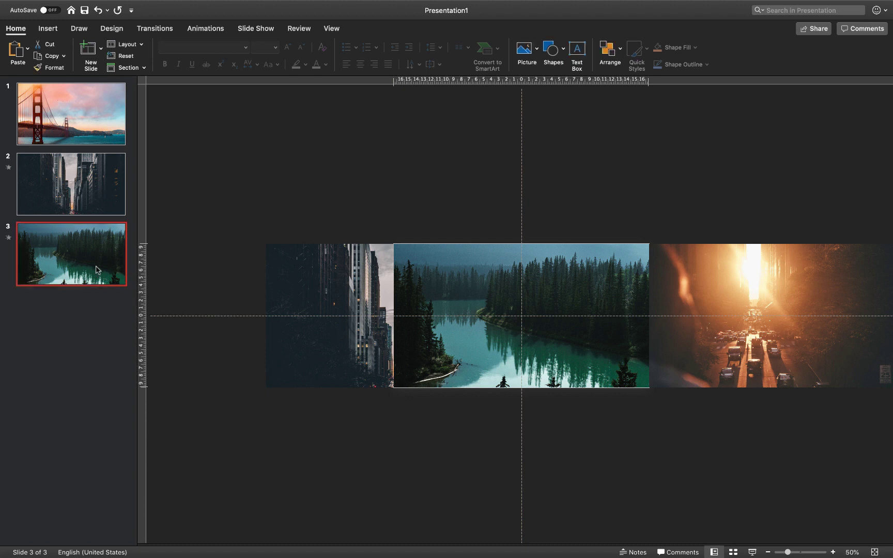
- Duplicate slide 3 and clear the city street, forest lake and sunset traffic photos from the new slide 4
{"action": "key", "text": "super+d"}
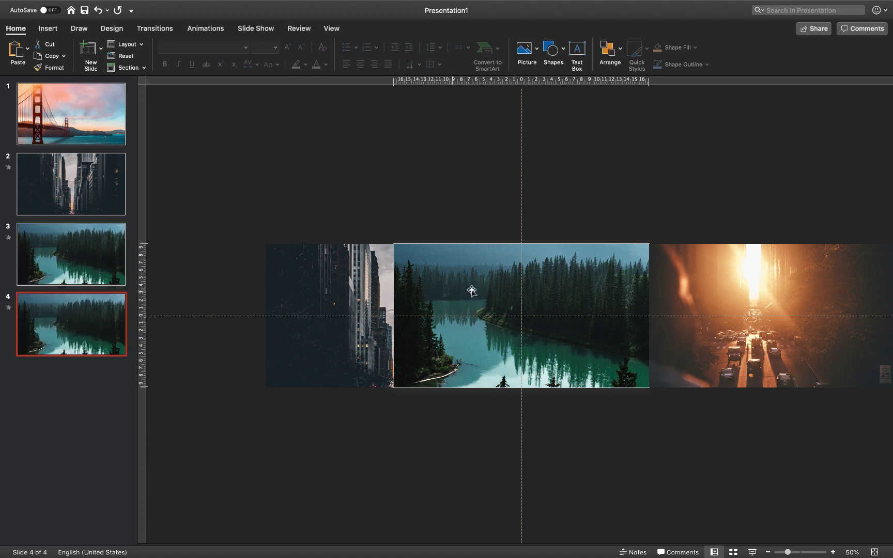
{"action": "left_click", "coordinate": [352, 282]}
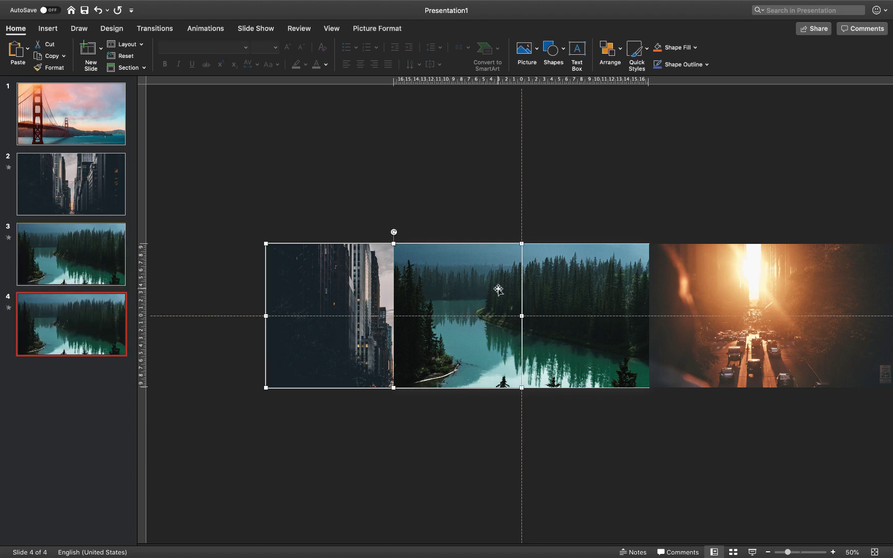
{"action": "key", "text": "BackSpace"}
{"action": "left_click", "coordinate": [532, 294]}
{"action": "key", "text": "BackSpace"}
{"action": "left_click", "coordinate": [743, 294]}
{"action": "key", "text": "BackSpace"}
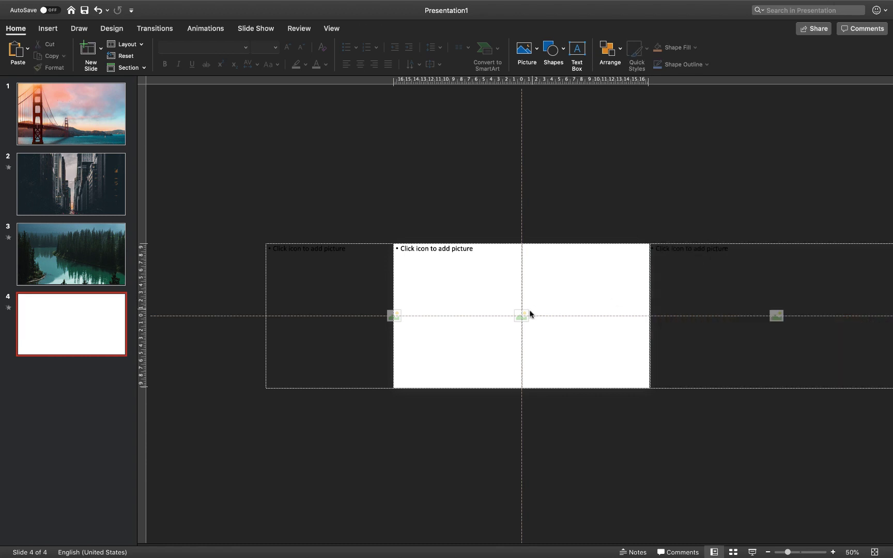
- Fill the centre picture placeholder on slide 4 with the sunset traffic photo ending in K8COreKtUU-unsplash.jpg from Downloads
{"action": "left_click", "coordinate": [522, 316]}
{"action": "left_click", "coordinate": [385, 155]}
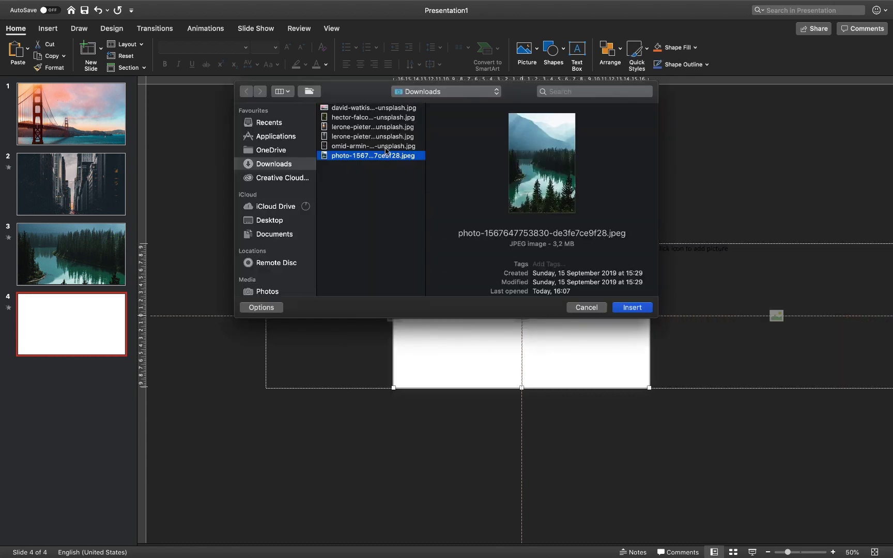
{"action": "left_click", "coordinate": [388, 146]}
{"action": "left_click", "coordinate": [383, 137]}
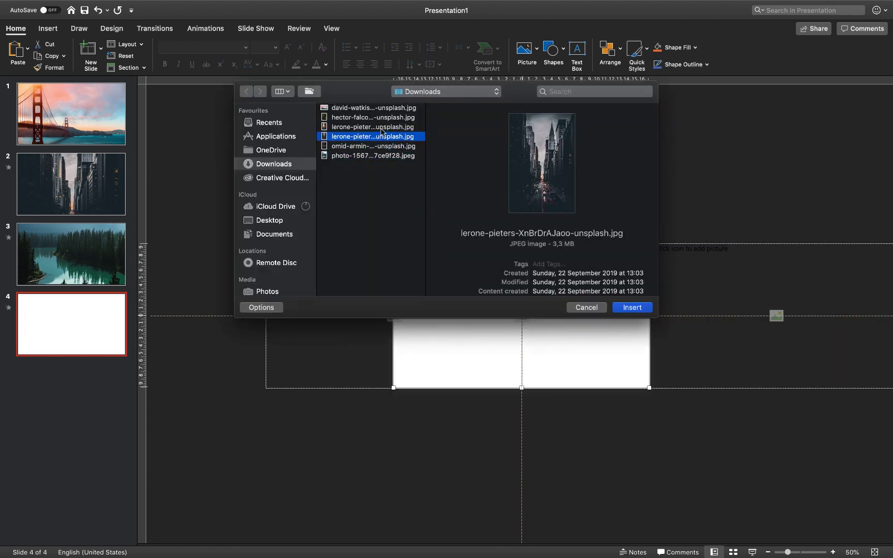
{"action": "left_click", "coordinate": [387, 127]}
{"action": "left_click", "coordinate": [640, 309]}
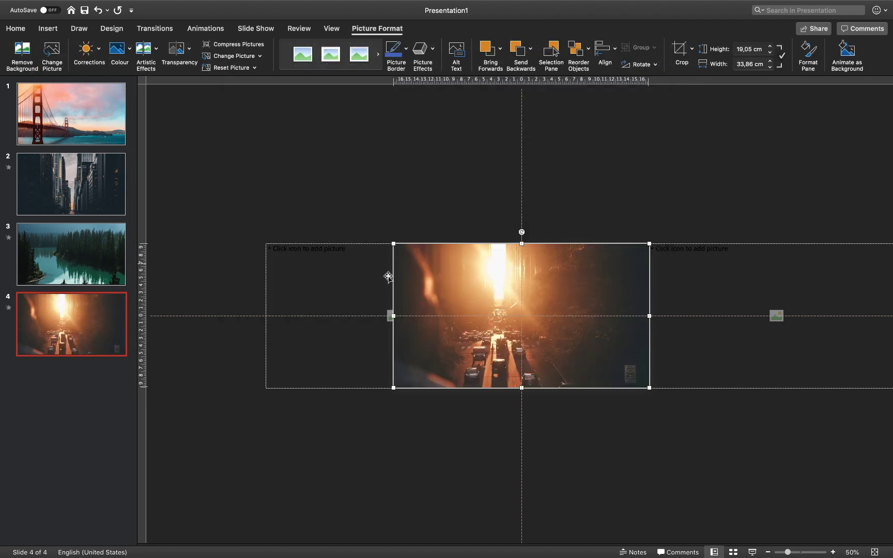
{"action": "left_click", "coordinate": [389, 315]}
{"action": "left_click", "coordinate": [382, 311]}
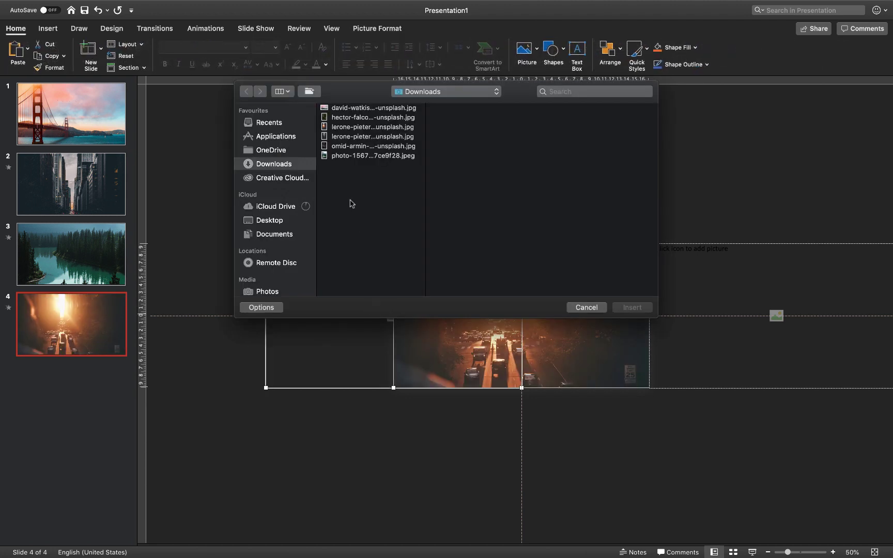
{"action": "left_click", "coordinate": [369, 137]}
{"action": "left_click", "coordinate": [370, 127]}
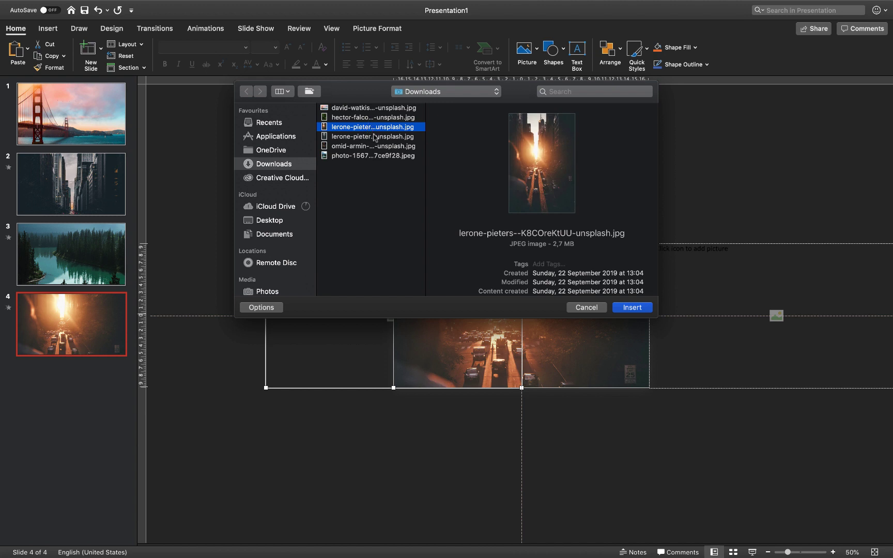
{"action": "left_click", "coordinate": [377, 154]}
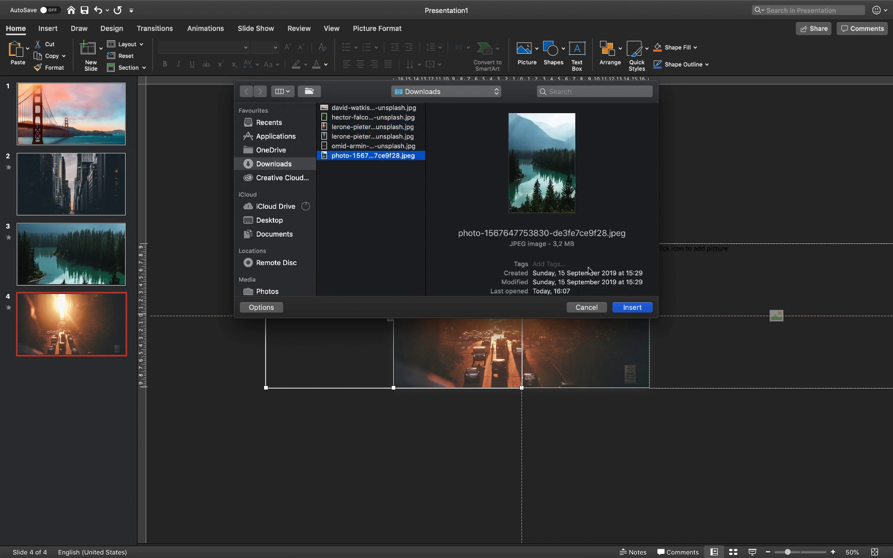
{"action": "left_click", "coordinate": [632, 307]}
{"action": "left_click", "coordinate": [648, 183]}
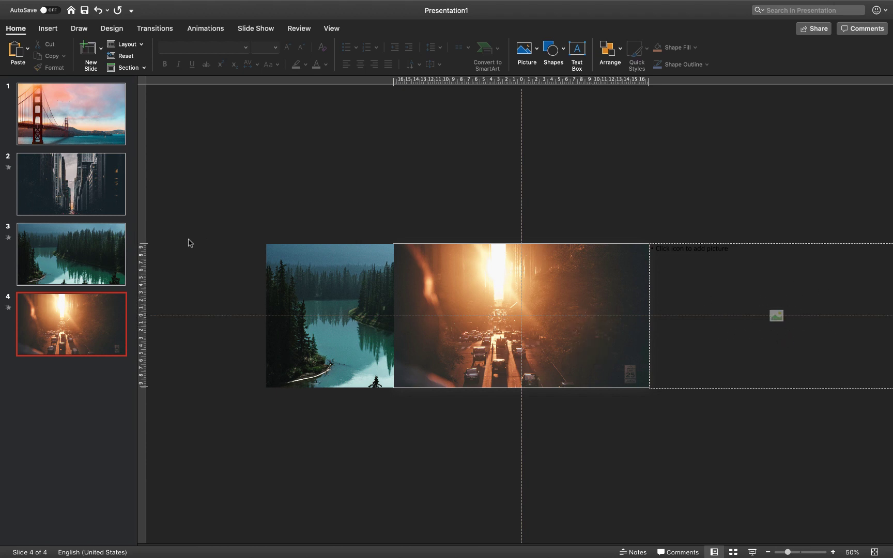
- Play the slide show from slide 1 through slide 4 to preview the parallax transitions, and exit it
{"action": "left_click", "coordinate": [95, 128]}
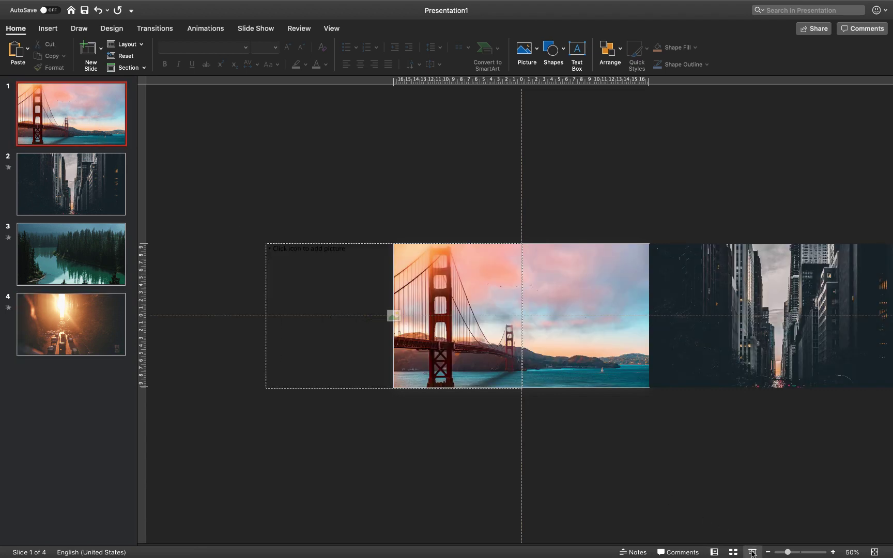
{"action": "left_click", "coordinate": [752, 553]}
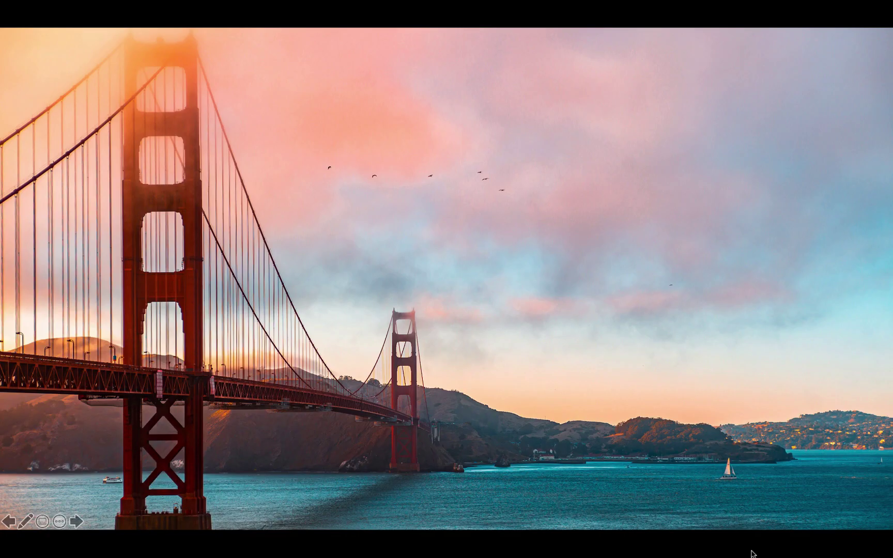
{"action": "left_click", "coordinate": [752, 554]}
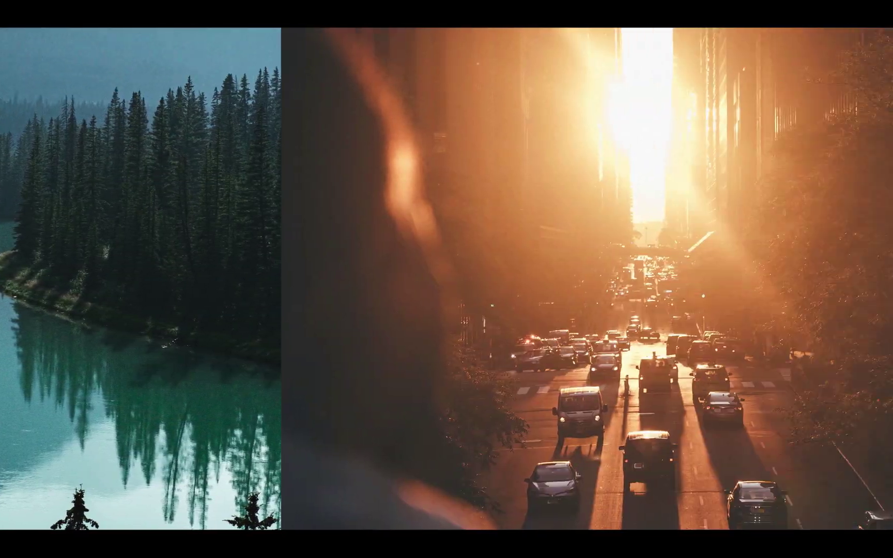
{"action": "key", "text": "Escape"}
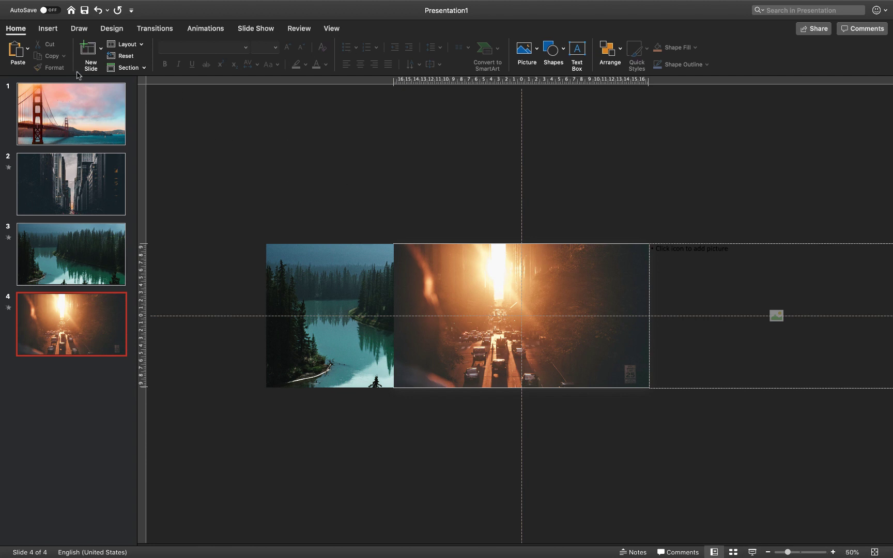
- Check slide 4's transition setting and hide the drawing guides
{"action": "left_click", "coordinate": [154, 29]}
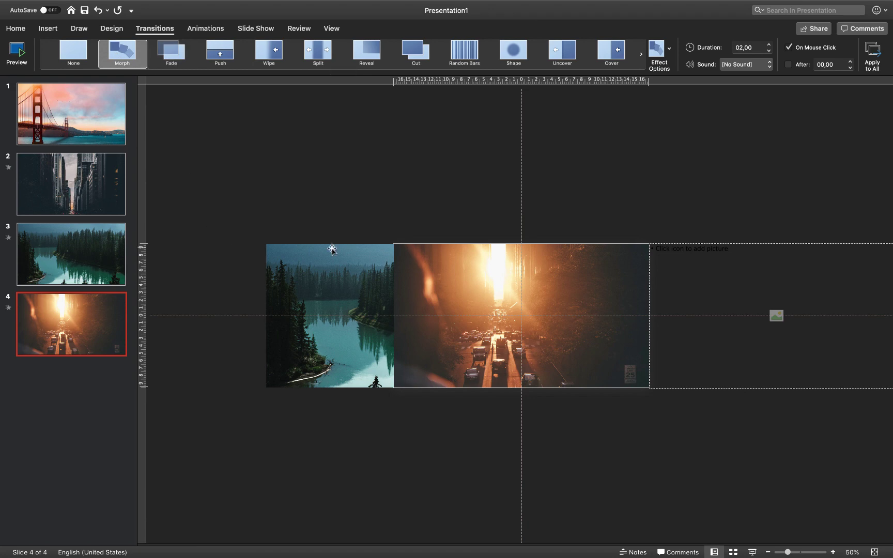
{"action": "left_click", "coordinate": [885, 554]}
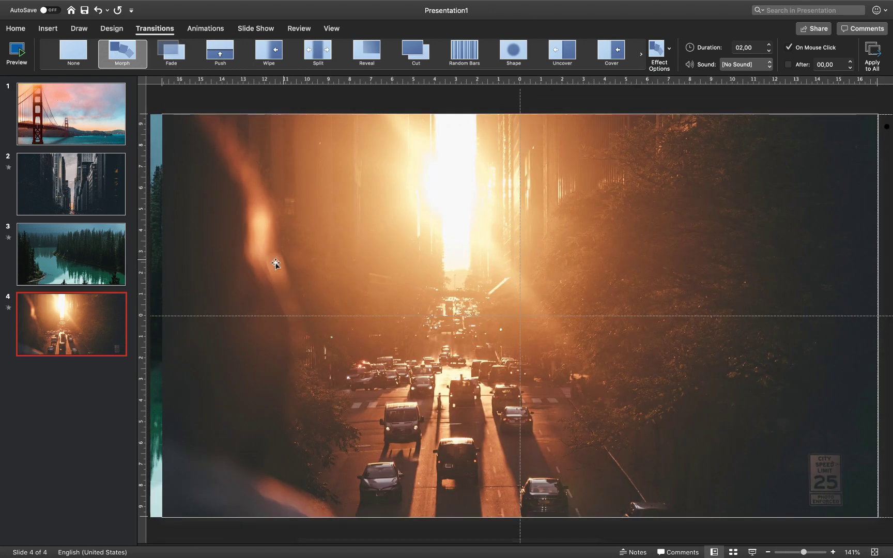
{"action": "left_click", "coordinate": [768, 553]}
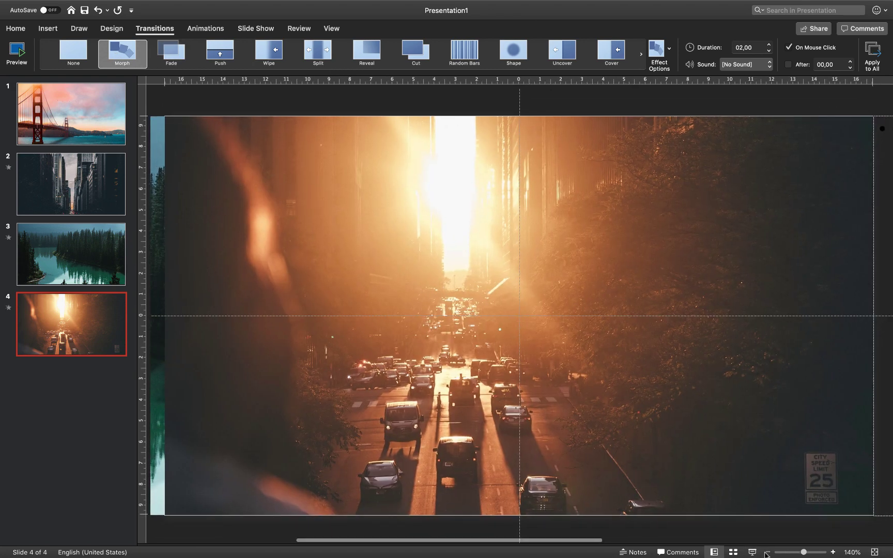
{"action": "left_click", "coordinate": [331, 33]}
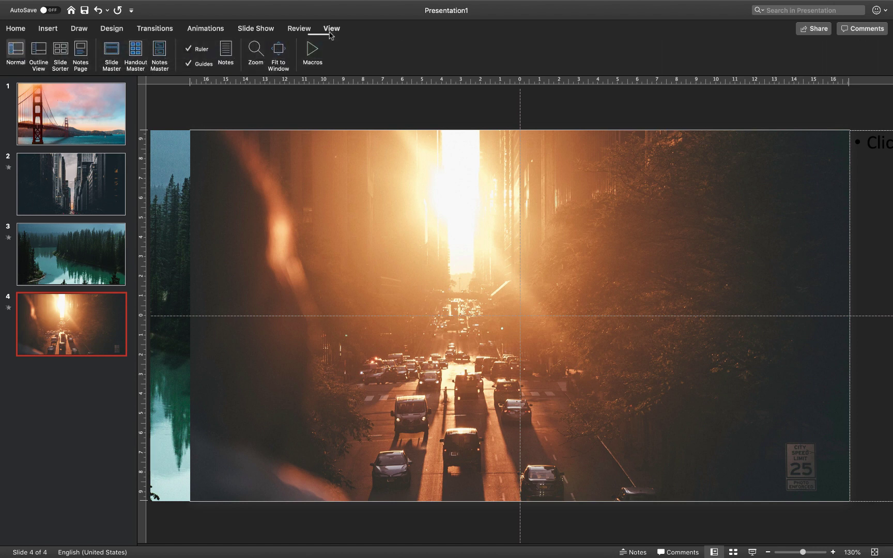
{"action": "left_click", "coordinate": [187, 64]}
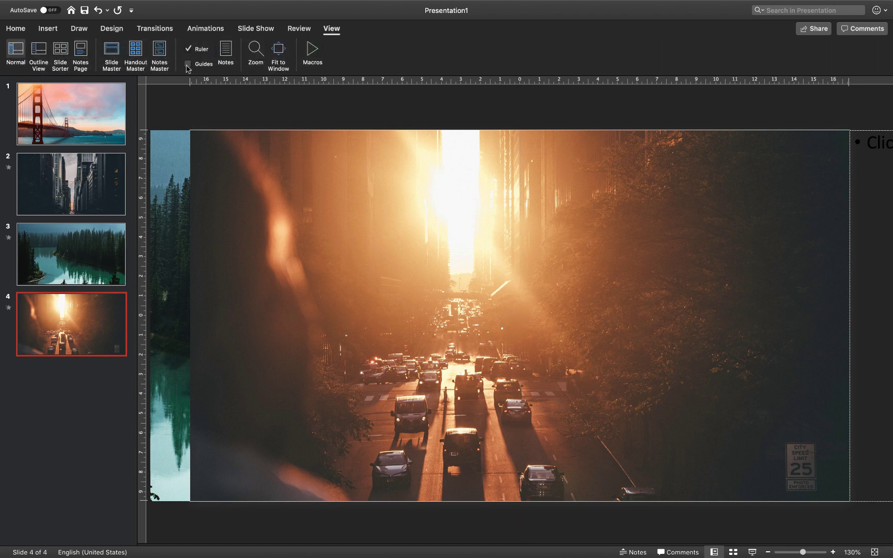
{"action": "left_click", "coordinate": [769, 552]}
{"action": "left_click", "coordinate": [769, 553]}
- Draw a rectangle about 8.9 cm wide and 1.6 cm high in the empty area above slide 1
{"action": "left_click", "coordinate": [64, 119]}
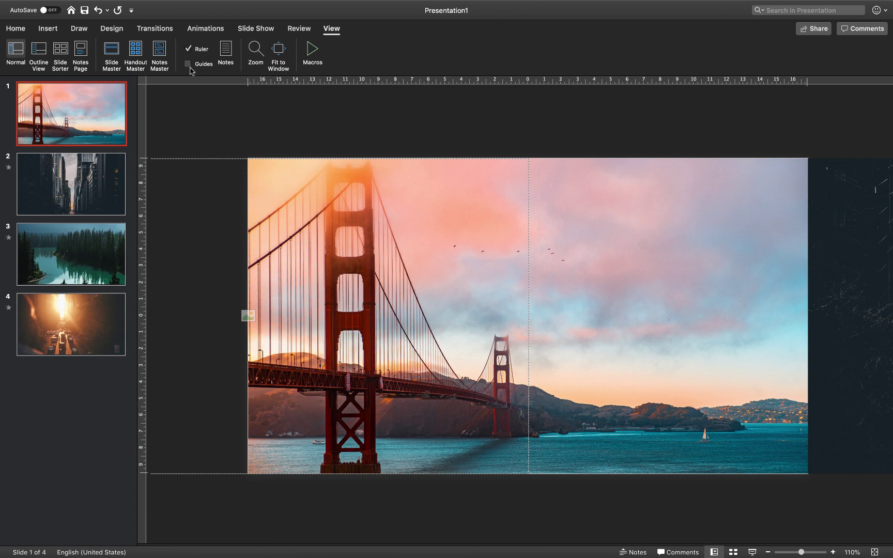
{"action": "left_click", "coordinate": [16, 29]}
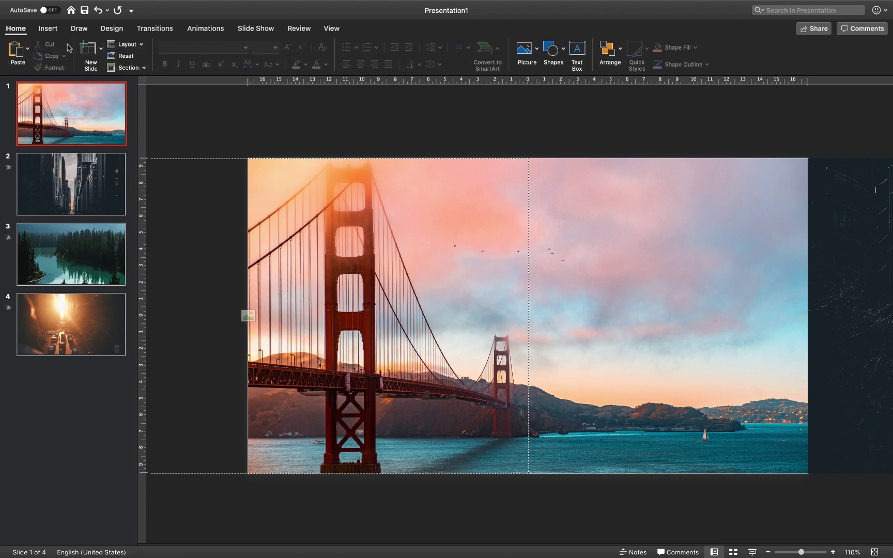
{"action": "left_click", "coordinate": [48, 29]}
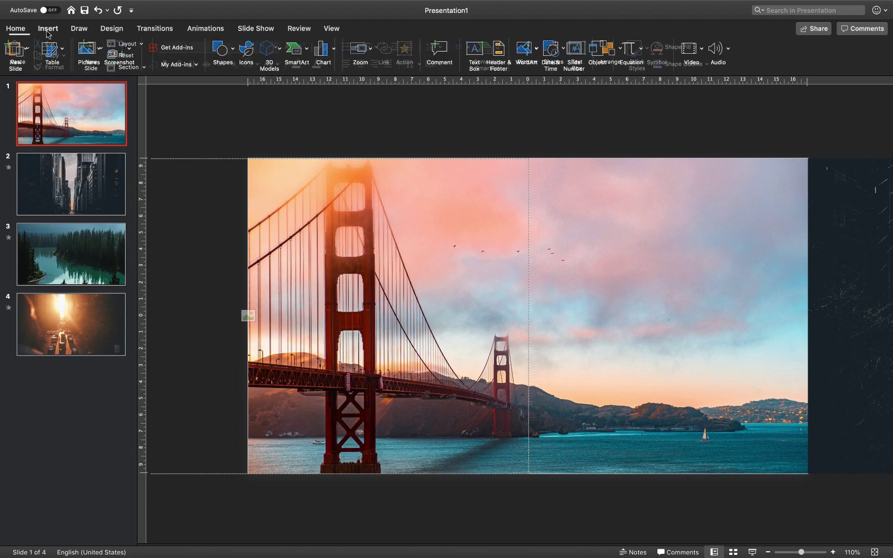
{"action": "left_click", "coordinate": [237, 53]}
{"action": "left_click", "coordinate": [273, 81]}
{"action": "left_click_drag", "start_coordinate": [311, 111], "coordinate": [458, 138]}
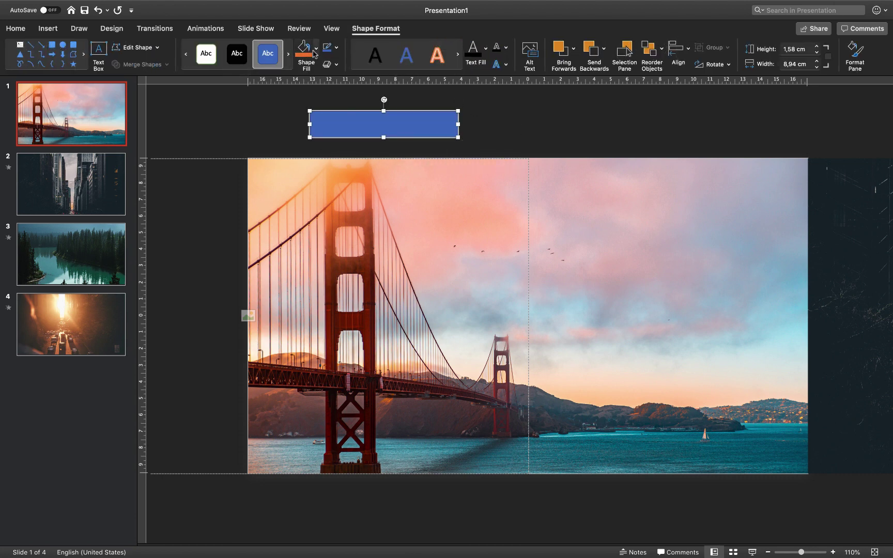
- Fill the rectangle above slide 1 with white and remove its outline
{"action": "left_click", "coordinate": [316, 50]}
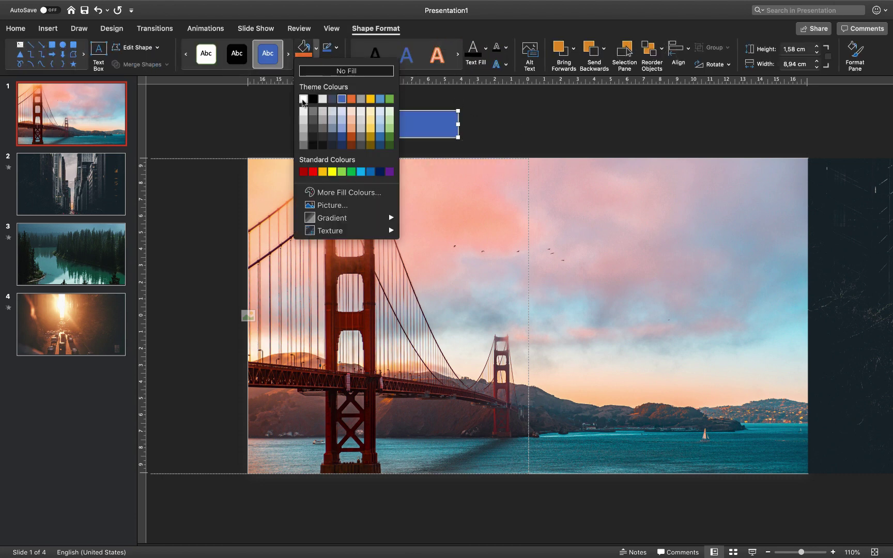
{"action": "left_click", "coordinate": [303, 98]}
{"action": "left_click", "coordinate": [336, 50]}
{"action": "left_click", "coordinate": [364, 65]}
{"action": "left_click", "coordinate": [525, 133]}
{"action": "left_click", "coordinate": [393, 122]}
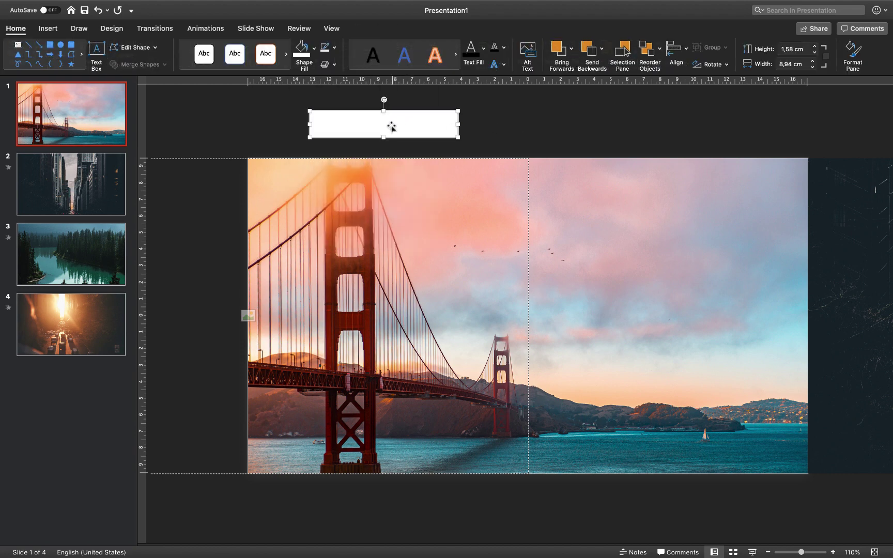
- Set the white rectangle's font colour to black and its font size to 65
{"action": "left_click", "coordinate": [21, 30]}
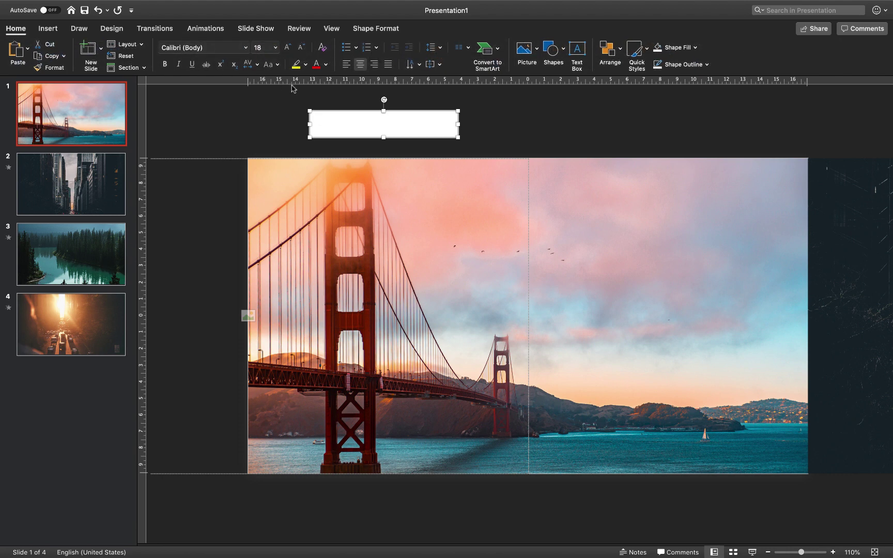
{"action": "left_click", "coordinate": [326, 65]}
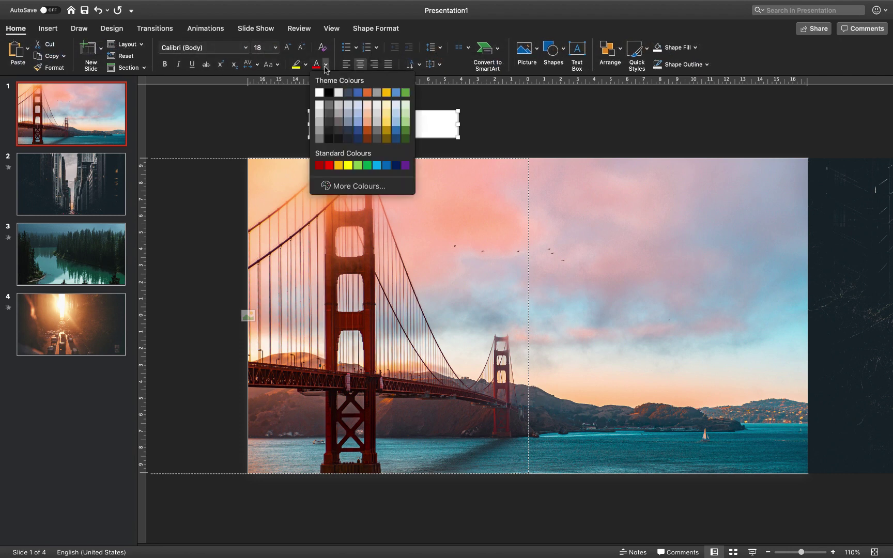
{"action": "left_click", "coordinate": [330, 93]}
{"action": "left_click", "coordinate": [265, 47]}
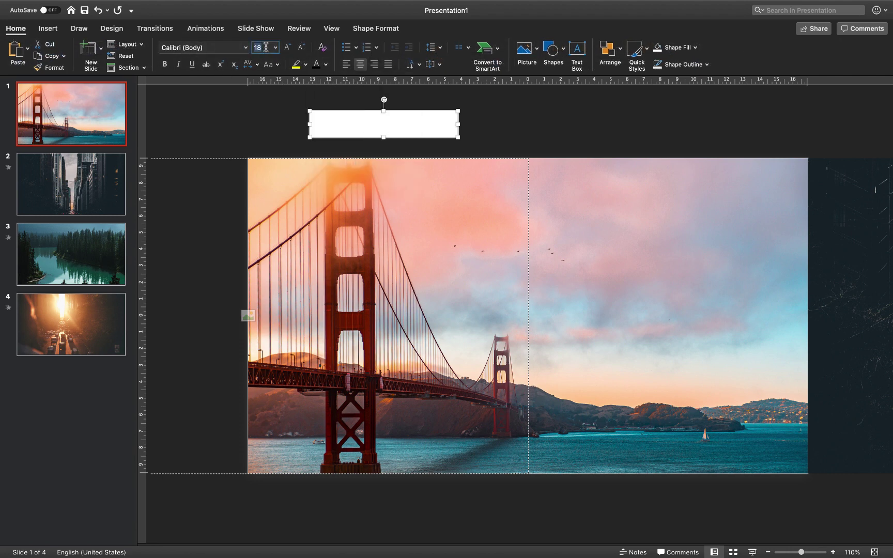
{"action": "key", "text": "Return"}
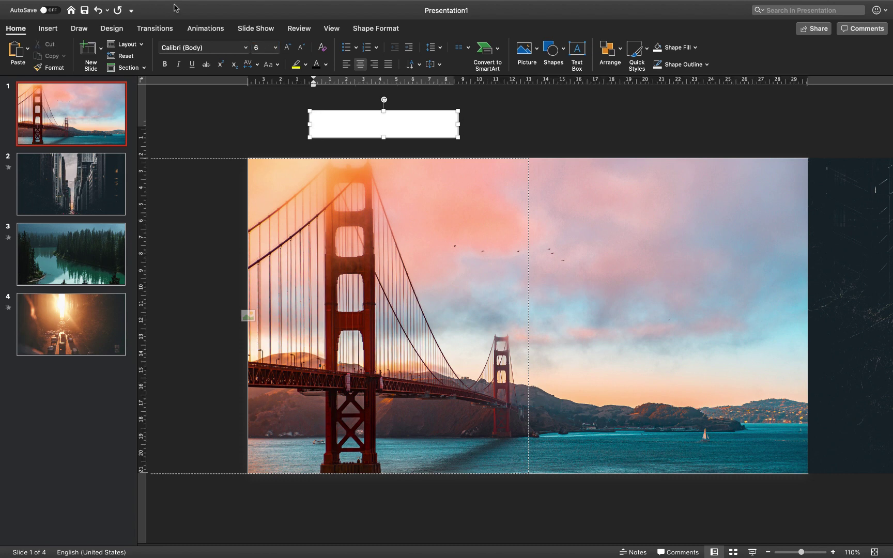
{"action": "left_click", "coordinate": [256, 47]}
{"action": "type", "text": "6"}
{"action": "key", "text": "Return"}
- Set the rectangle's font to Raleway Black and align its text to the left
{"action": "left_click", "coordinate": [232, 47]}
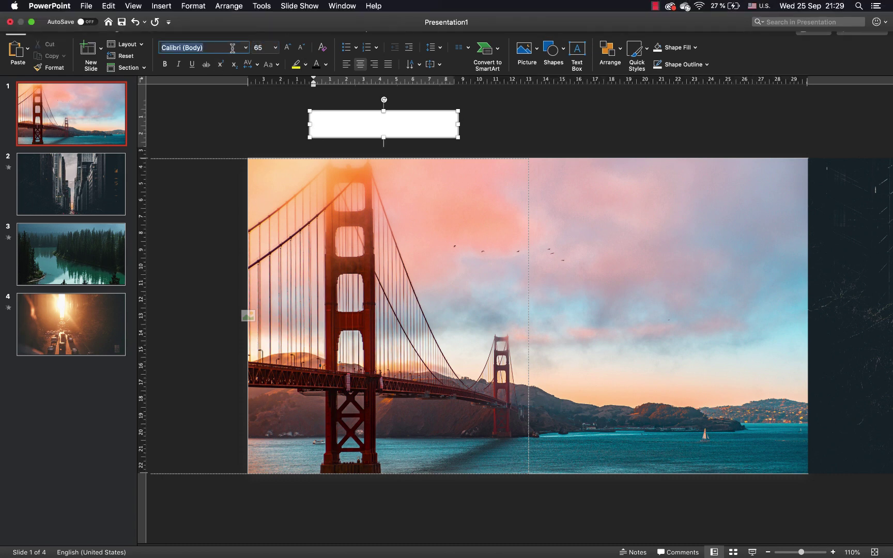
{"action": "left_click", "coordinate": [245, 48]}
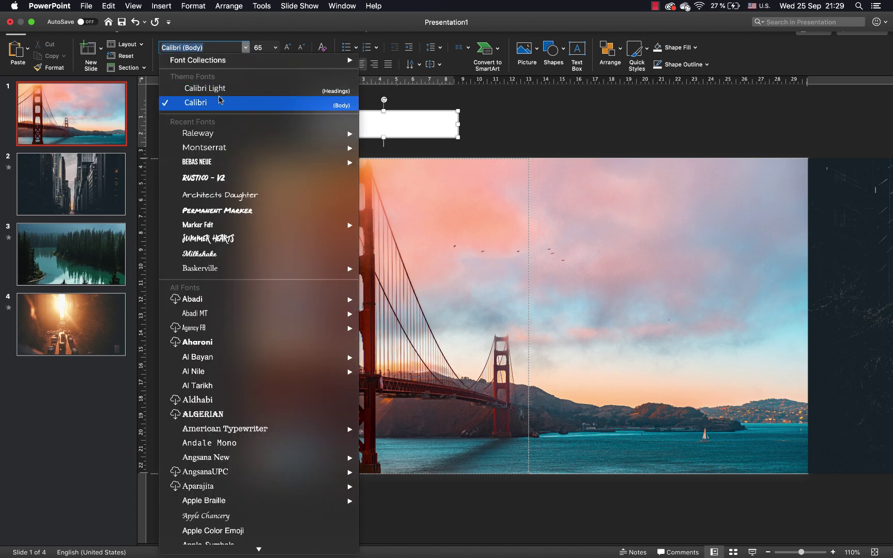
{"action": "mouse_move", "coordinate": [226, 137]}
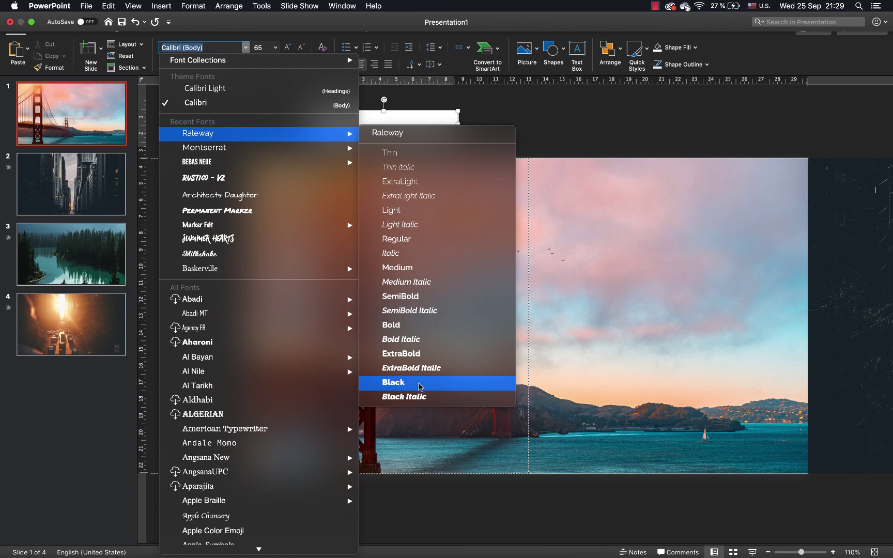
{"action": "left_click", "coordinate": [419, 383]}
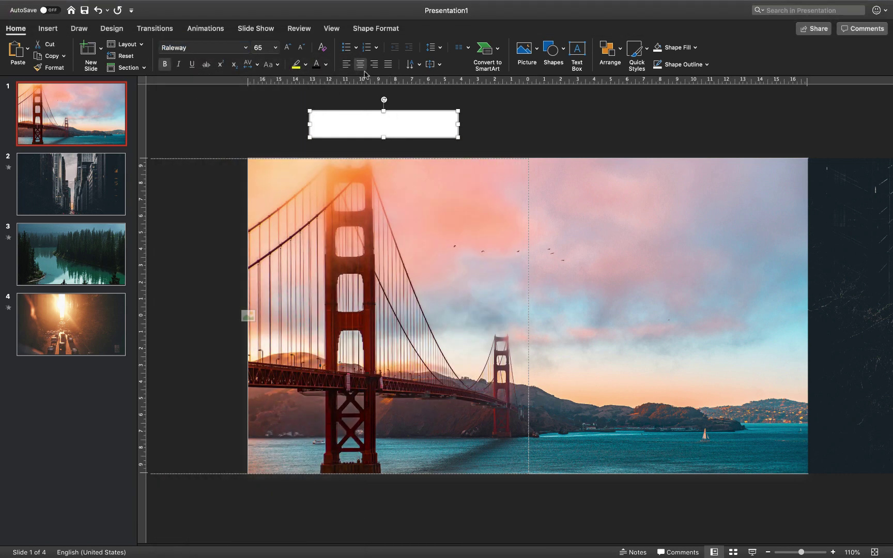
{"action": "left_click", "coordinate": [347, 65]}
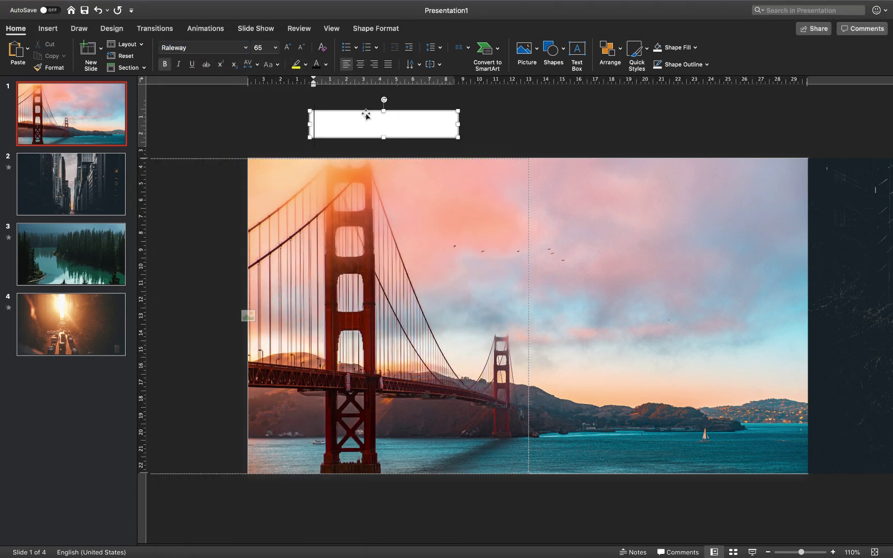
- Enter GOLDEN in the rectangle, widen it so the word fits on one line, and set the font size to 60
{"action": "type", "text": "GOLDEN"}
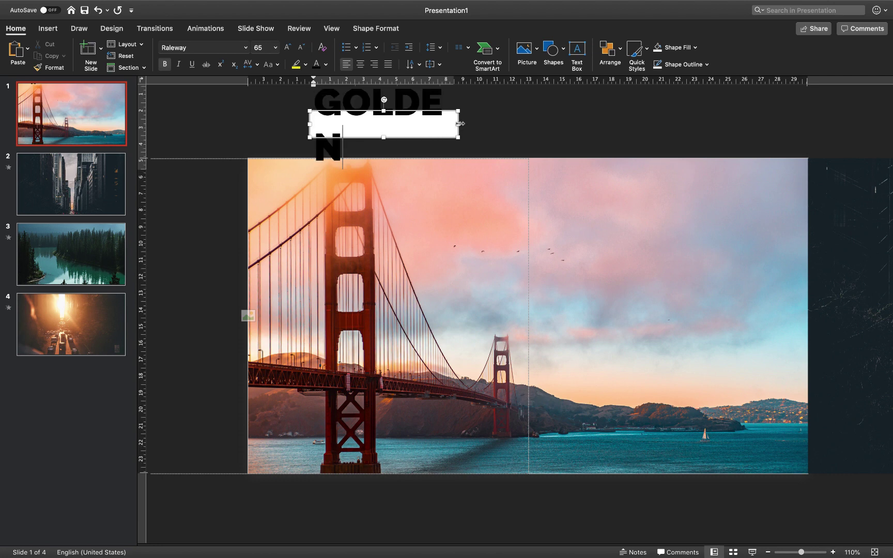
{"action": "left_click_drag", "start_coordinate": [460, 124], "coordinate": [514, 124]}
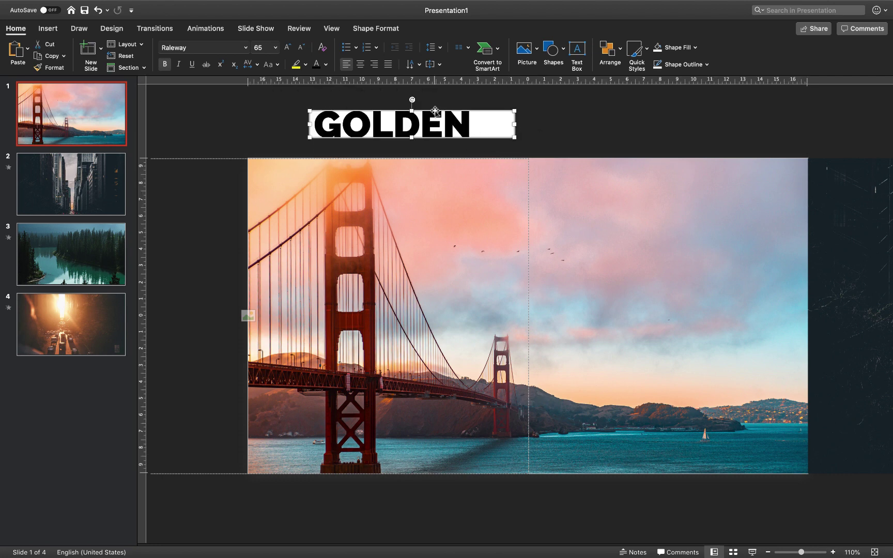
{"action": "left_click", "coordinate": [270, 48]}
{"action": "key", "text": "Return"}
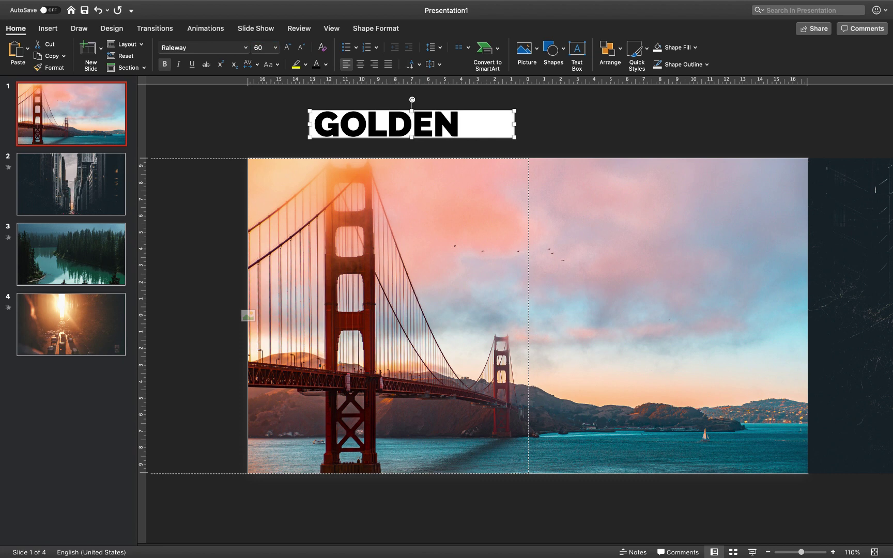
- Move the GOLDEN box to the lower-left part of slide 1 and add a copy below it reading BRIDGE
{"action": "left_click_drag", "start_coordinate": [488, 129], "coordinate": [437, 455]}
{"action": "double_click", "coordinate": [437, 455]}
{"action": "type", "text": "BRUD"}
{"action": "key", "text": "BackSpace"}
{"action": "key", "text": "BackSpace"}
{"action": "type", "text": "IDGE"}
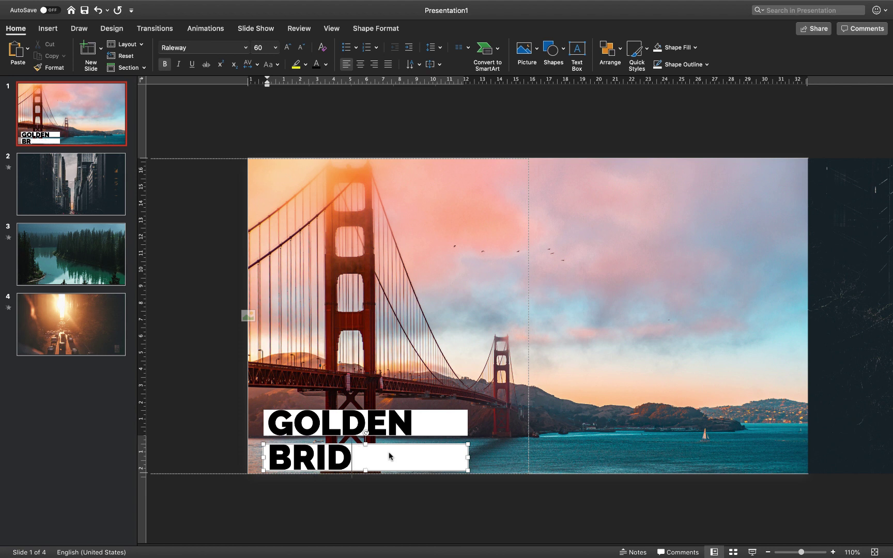
- Move the GOLDEN and BRIDGE boxes further apart and set the font size of both to 50
{"action": "left_click", "coordinate": [448, 425]}
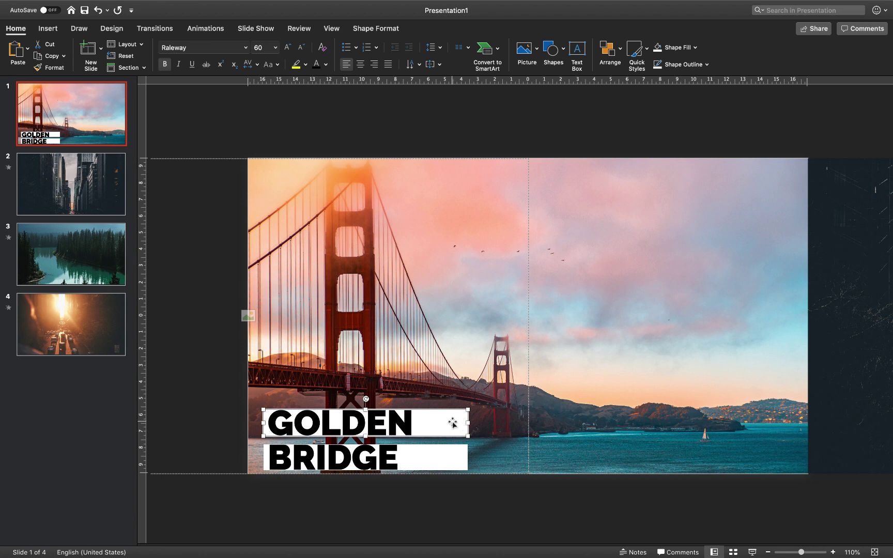
{"action": "left_click_drag", "start_coordinate": [453, 423], "coordinate": [470, 392]}
{"action": "left_click", "coordinate": [419, 457]}
{"action": "left_click_drag", "start_coordinate": [419, 457], "coordinate": [437, 444]}
{"action": "left_click", "coordinate": [440, 391]}
{"action": "left_click", "coordinate": [427, 447], "text": "shift"}
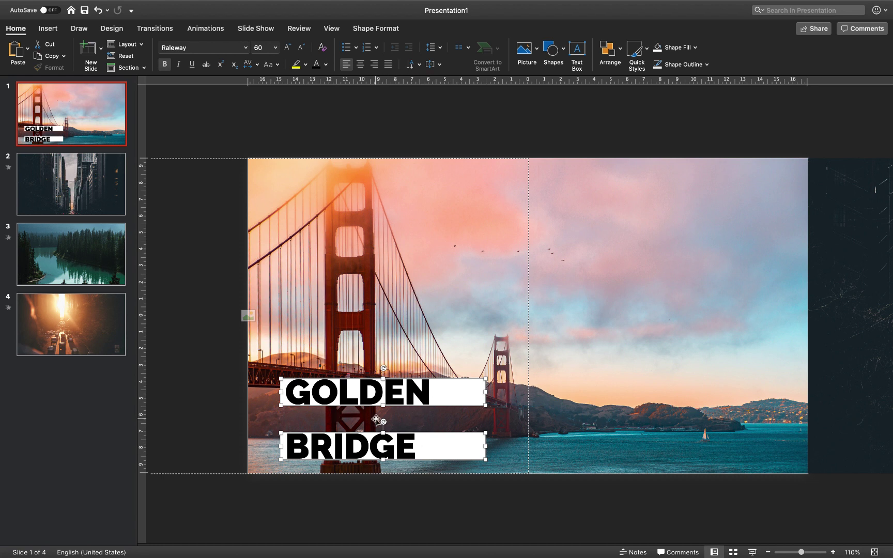
{"action": "left_click", "coordinate": [262, 48]}
{"action": "key", "text": "Return"}
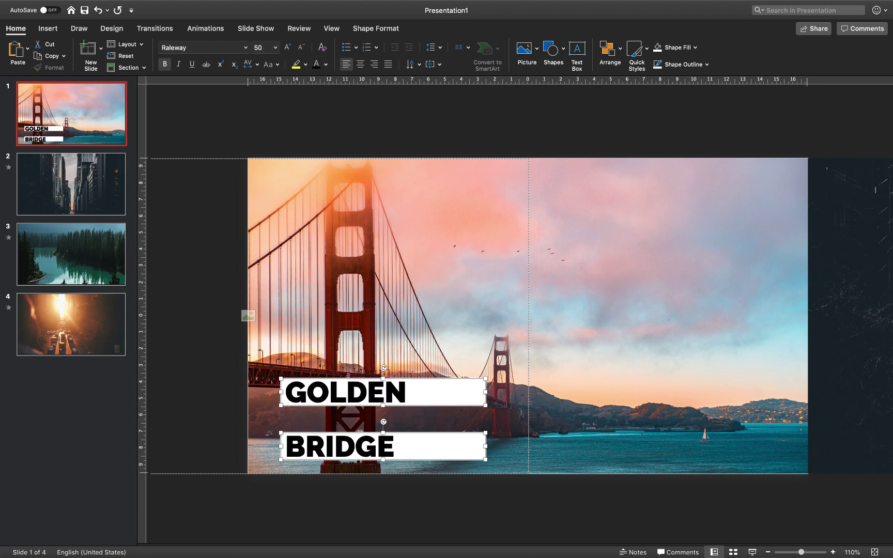
- Narrow the BRIDGE and GOLDEN boxes to fit their words and move GOLDEN down close above BRIDGE
{"action": "left_click", "coordinate": [416, 503]}
{"action": "left_click", "coordinate": [442, 440]}
{"action": "left_click_drag", "start_coordinate": [486, 449], "coordinate": [409, 449]}
{"action": "left_click", "coordinate": [428, 395]}
{"action": "left_click_drag", "start_coordinate": [486, 392], "coordinate": [424, 413]}
- Left-align the GOLDEN and BRIDGE boxes, shift them nearer the slide's lower-left corner, and group them
{"action": "left_click", "coordinate": [394, 434], "text": "shift"}
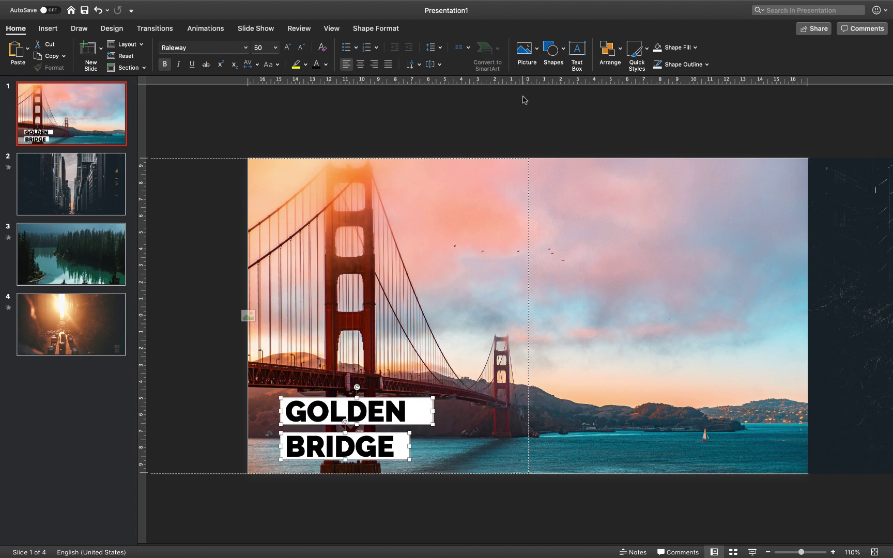
{"action": "left_click", "coordinate": [376, 28]}
{"action": "left_click", "coordinate": [680, 48]}
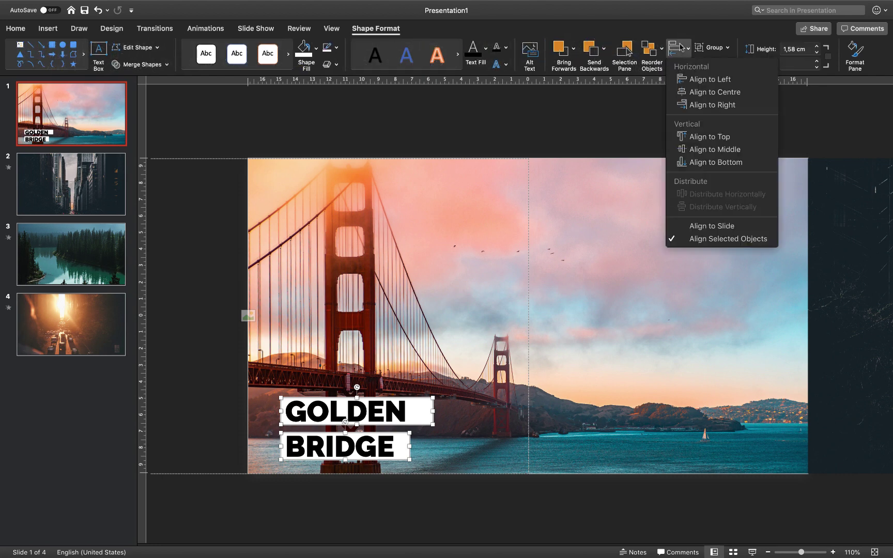
{"action": "left_click", "coordinate": [709, 79]}
{"action": "mouse_move", "coordinate": [420, 407]}
{"action": "left_mouse_down"}
{"action": "mouse_move", "coordinate": [412, 396]}
{"action": "mouse_move", "coordinate": [405, 411]}
{"action": "mouse_move", "coordinate": [406, 404]}
{"action": "left_mouse_up"}
{"action": "right_click", "coordinate": [402, 407]}
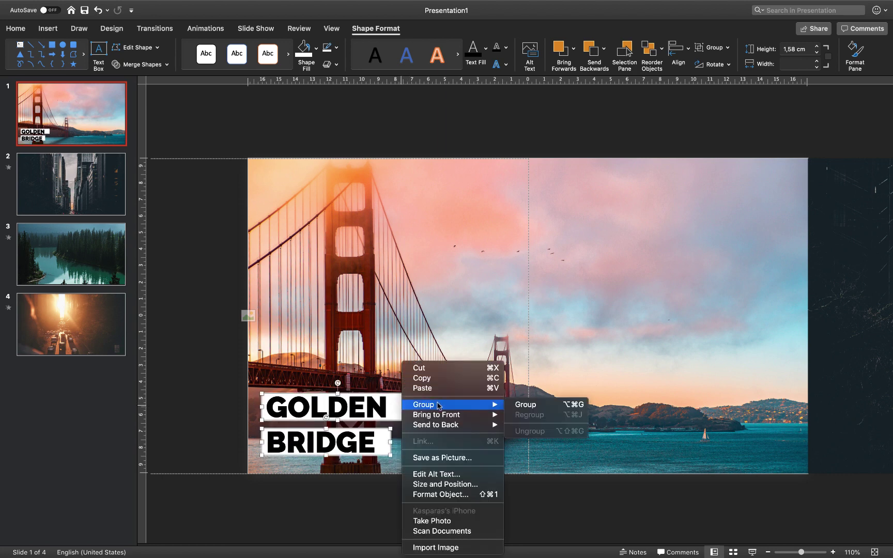
{"action": "mouse_move", "coordinate": [444, 405]}
{"action": "left_click", "coordinate": [525, 406]}
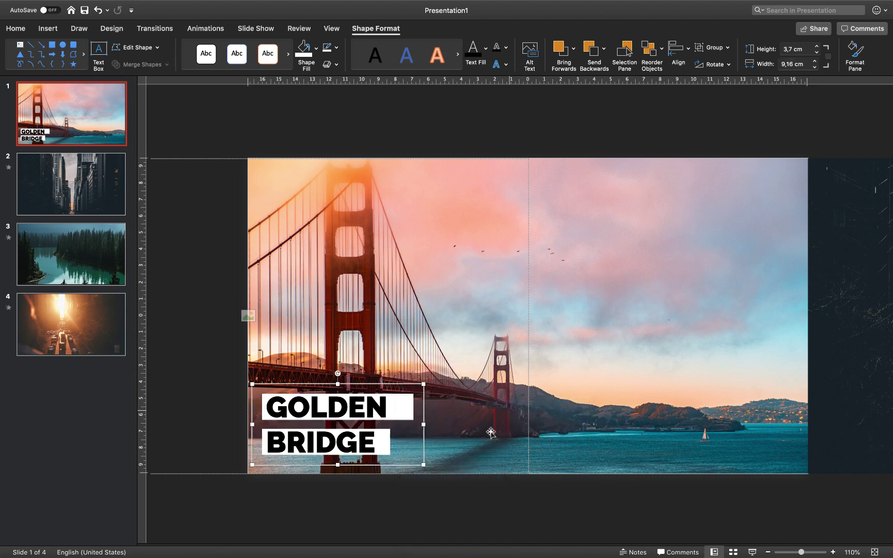
- Duplicate the GOLDEN BRIDGE group and place the copy off the slide to the left, level with the original
{"action": "left_click", "coordinate": [768, 552]}
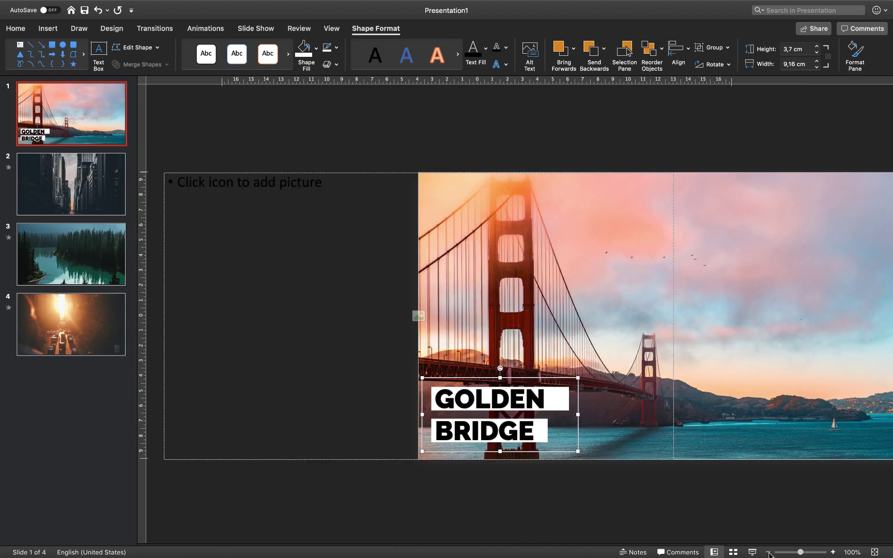
{"action": "left_click", "coordinate": [768, 553]}
{"action": "left_click", "coordinate": [769, 553]}
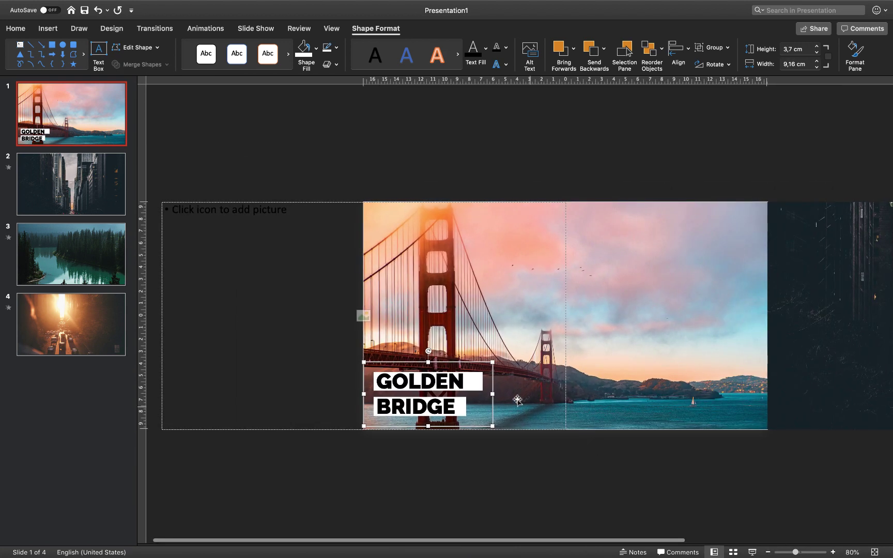
{"action": "left_click_drag", "start_coordinate": [476, 381], "coordinate": [427, 381]}
{"action": "left_click_drag", "start_coordinate": [329, 386], "coordinate": [233, 375]}
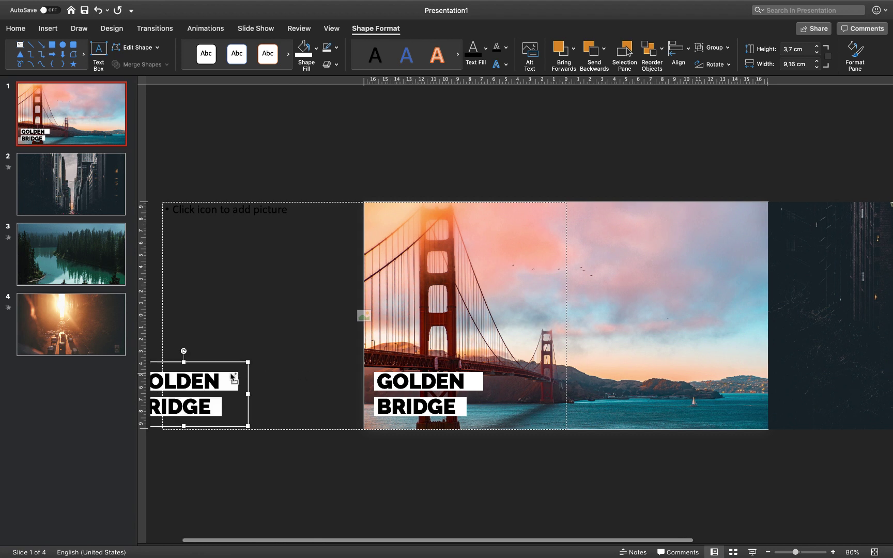
{"action": "left_click", "coordinate": [768, 553]}
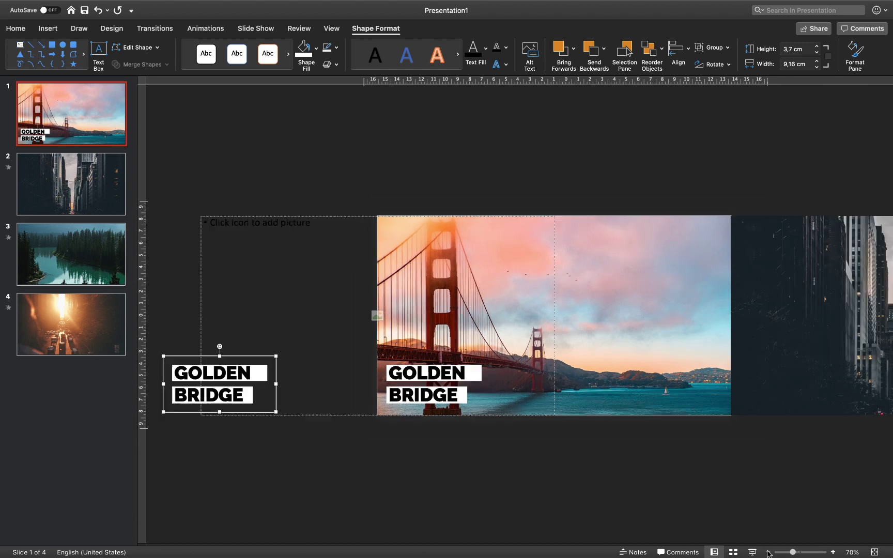
- Replace the text of the off-slide copy on slide 1 with BIG and CITY
{"action": "left_click", "coordinate": [102, 179]}
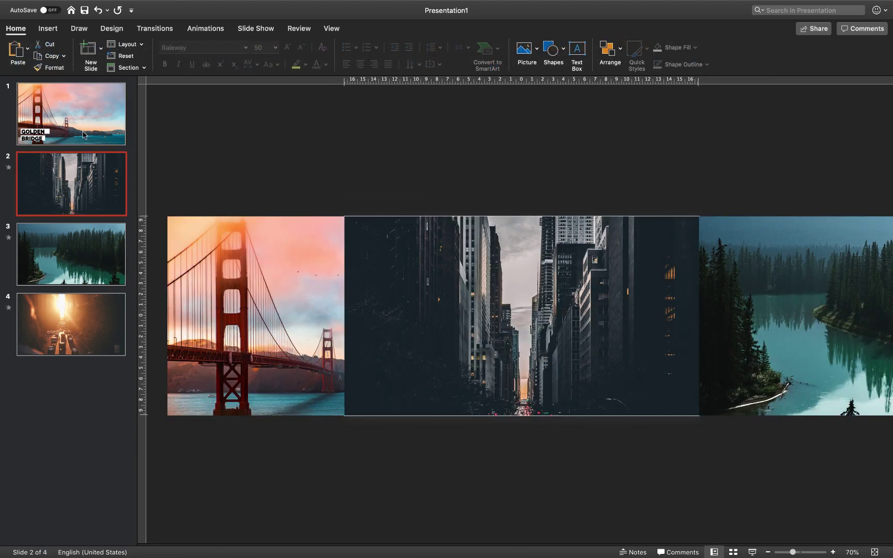
{"action": "left_click", "coordinate": [87, 119]}
{"action": "double_click", "coordinate": [209, 376]}
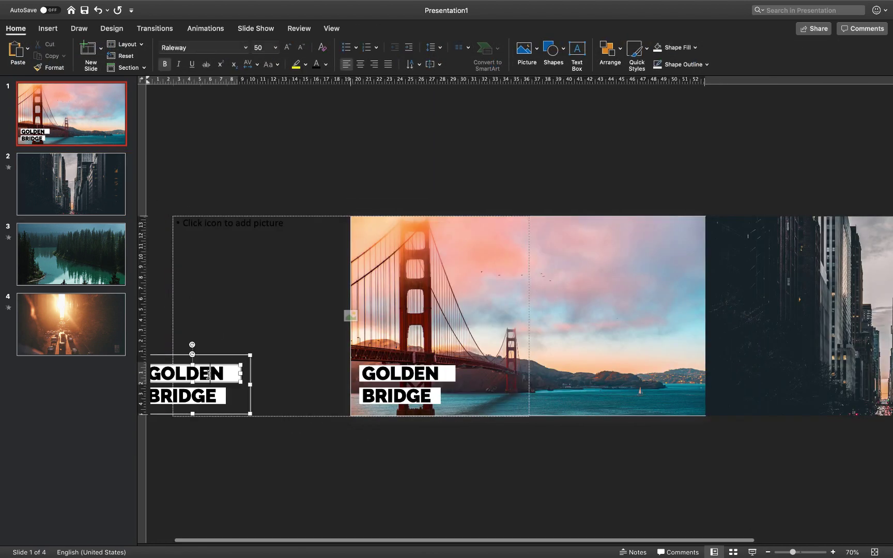
{"action": "type", "text": "BIG"}
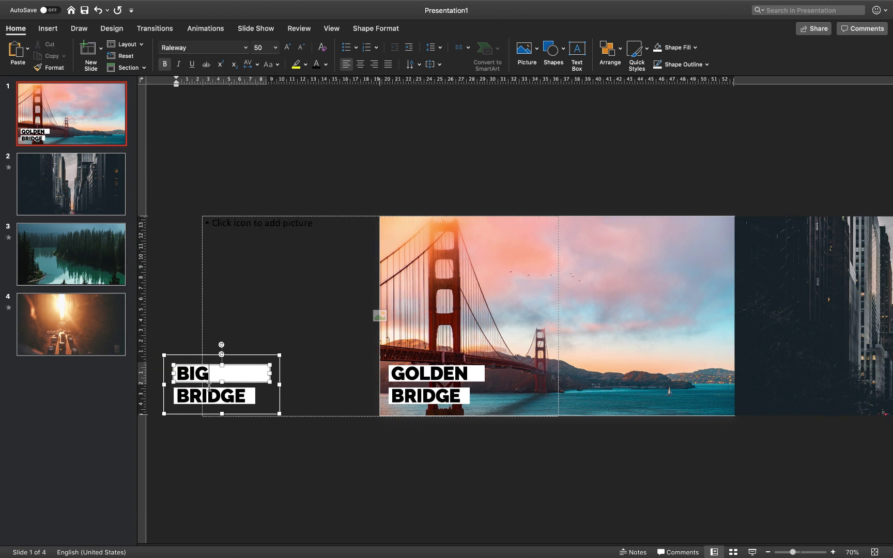
{"action": "left_click", "coordinate": [209, 396]}
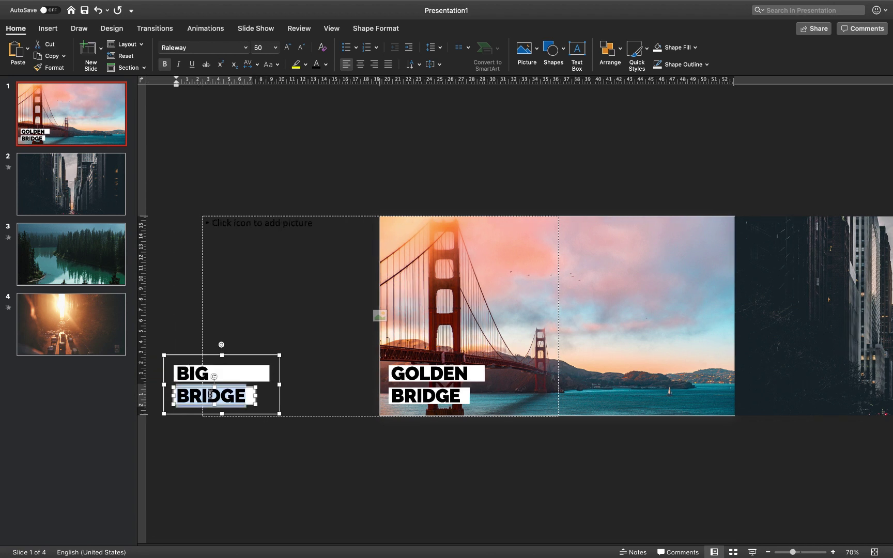
- Narrow the BIG and CITY boxes to fit their words
{"action": "left_click", "coordinate": [253, 374]}
{"action": "left_click", "coordinate": [257, 379]}
{"action": "left_click_drag", "start_coordinate": [264, 373], "coordinate": [226, 396]}
{"action": "left_click", "coordinate": [237, 396]}
{"action": "left_click", "coordinate": [215, 381]}
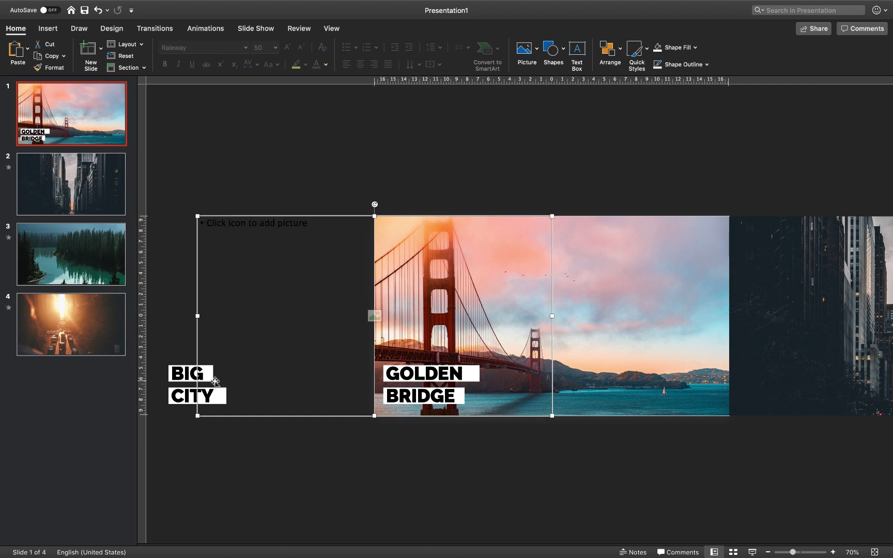
- Copy the BIG CITY and GOLDEN BRIDGE title groups from slide 1 and paste them onto slide 2
{"action": "left_click", "coordinate": [193, 374]}
{"action": "left_click", "coordinate": [449, 377], "text": "shift"}
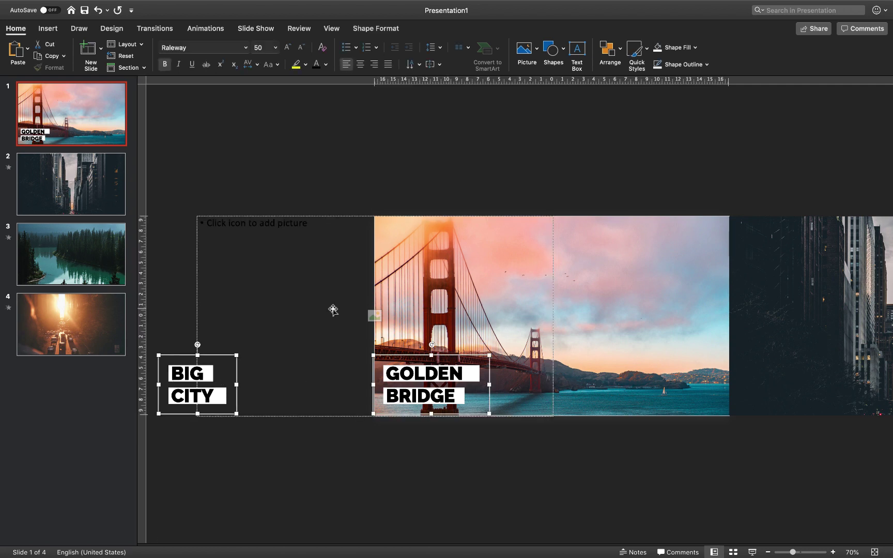
{"action": "left_click", "coordinate": [102, 203]}
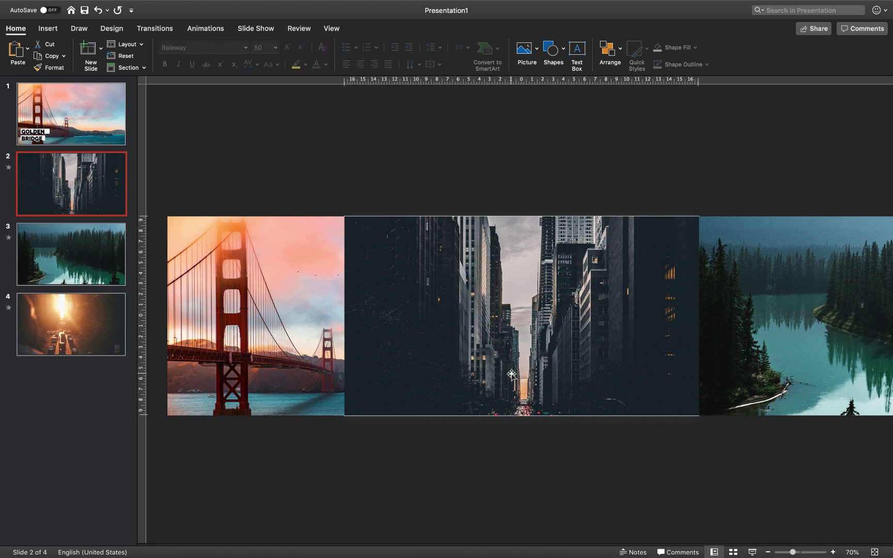
{"action": "key", "text": "super+v"}
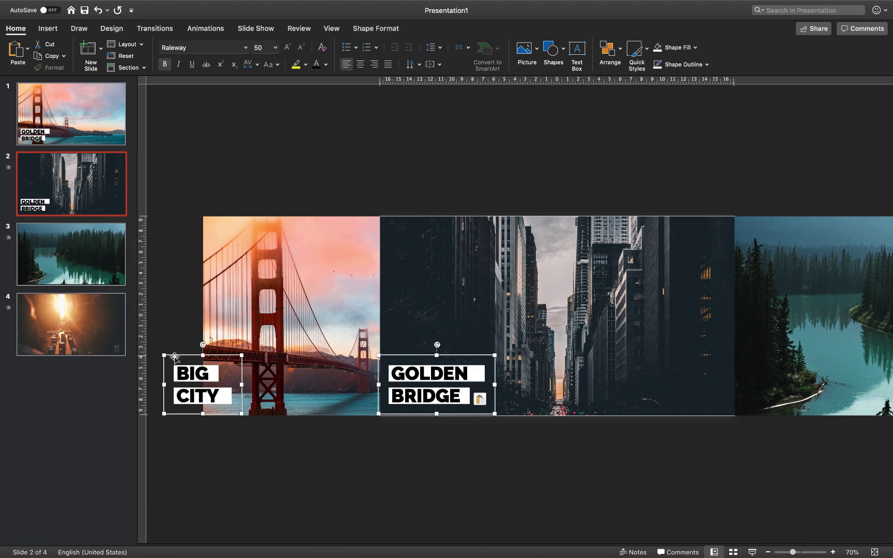
- Shift both title groups on slide 2 to the right so BIG CITY sits in the slide's lower-left corner
{"action": "left_click_drag", "start_coordinate": [177, 357], "coordinate": [393, 365]}
{"action": "left_click", "coordinate": [463, 481]}
{"action": "left_click", "coordinate": [592, 399]}
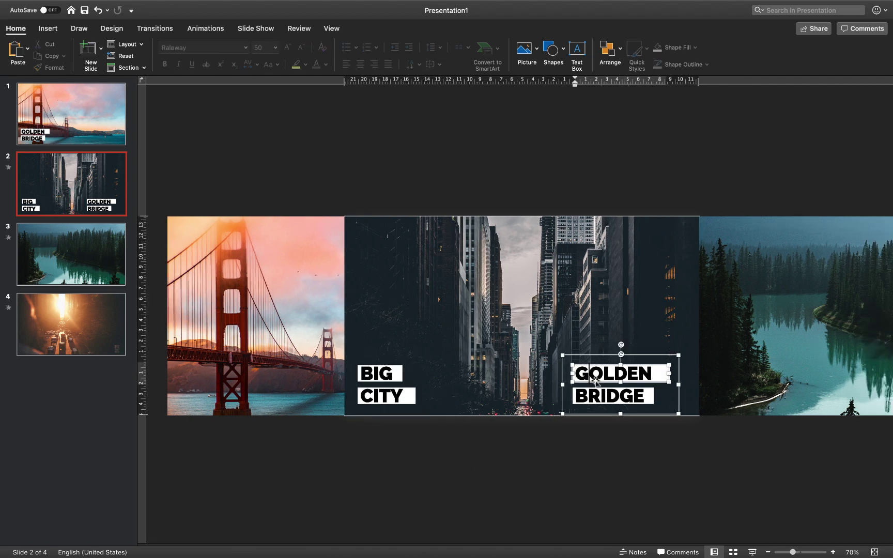
- Move the GOLDEN BRIDGE title group horizontally past the right edge of slide 2
{"action": "left_click_drag", "start_coordinate": [561, 370], "coordinate": [701, 370]}
{"action": "left_click", "coordinate": [216, 138]}
- Play the slide show from slide 1 and step back and forth between slides 1 and 2 to check the Morph transition
{"action": "left_click", "coordinate": [80, 139]}
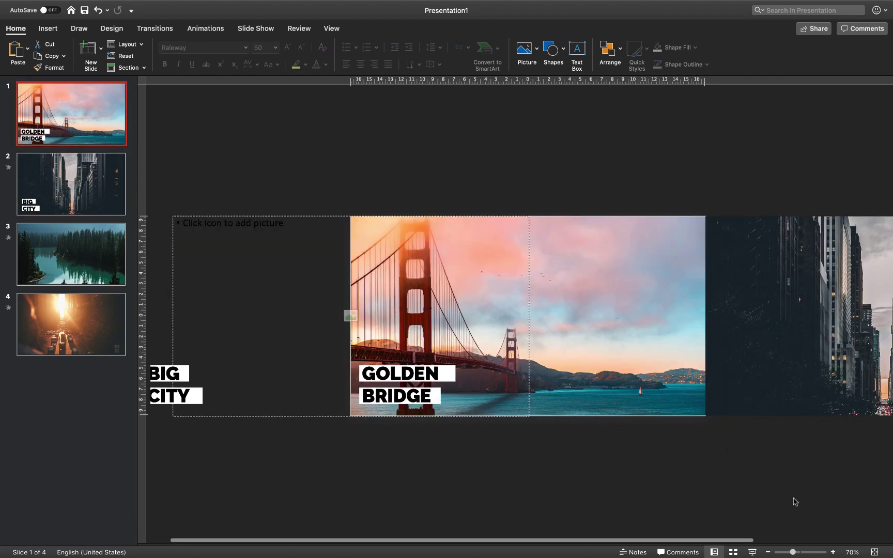
{"action": "left_click", "coordinate": [753, 553]}
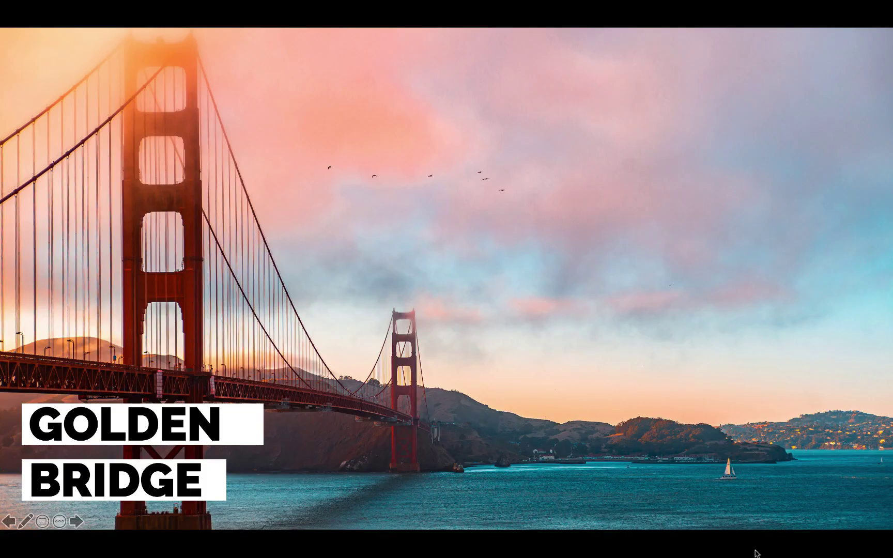
{"action": "left_click", "coordinate": [756, 553]}
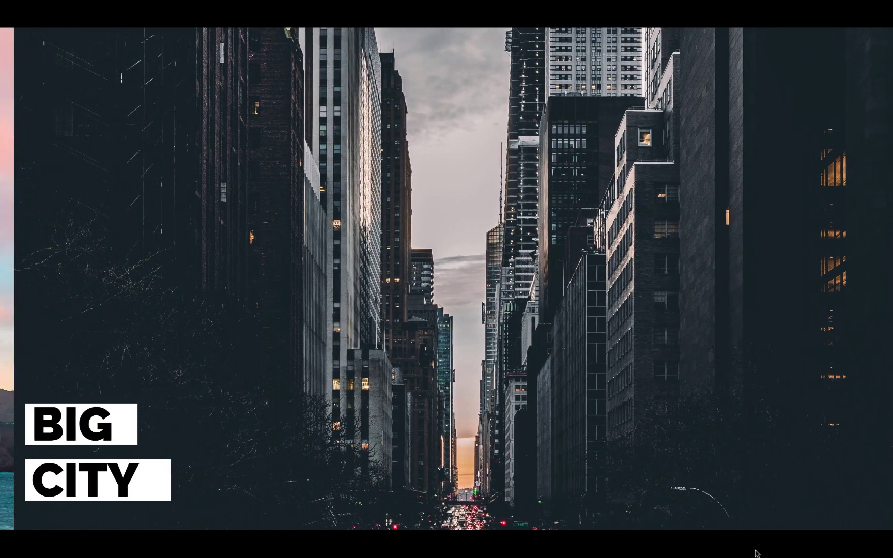
{"action": "key", "text": "Left"}
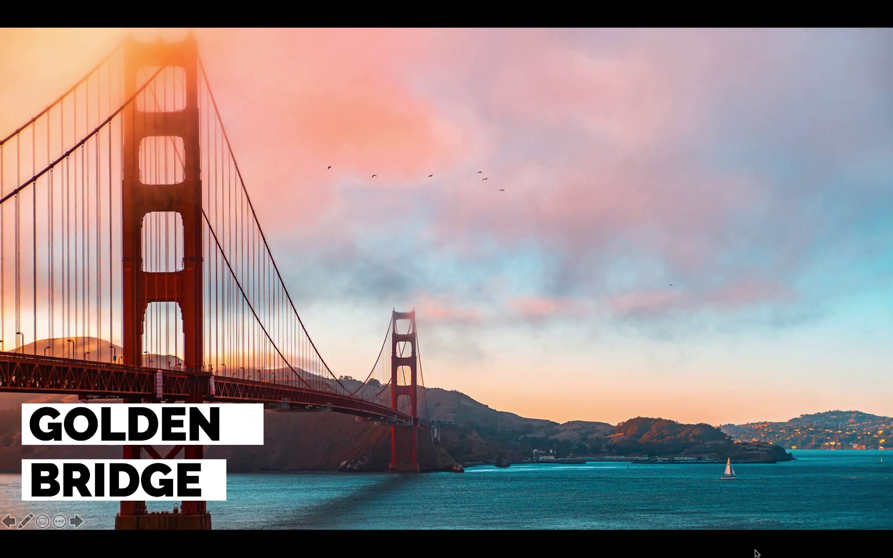
{"action": "key", "text": "Right"}
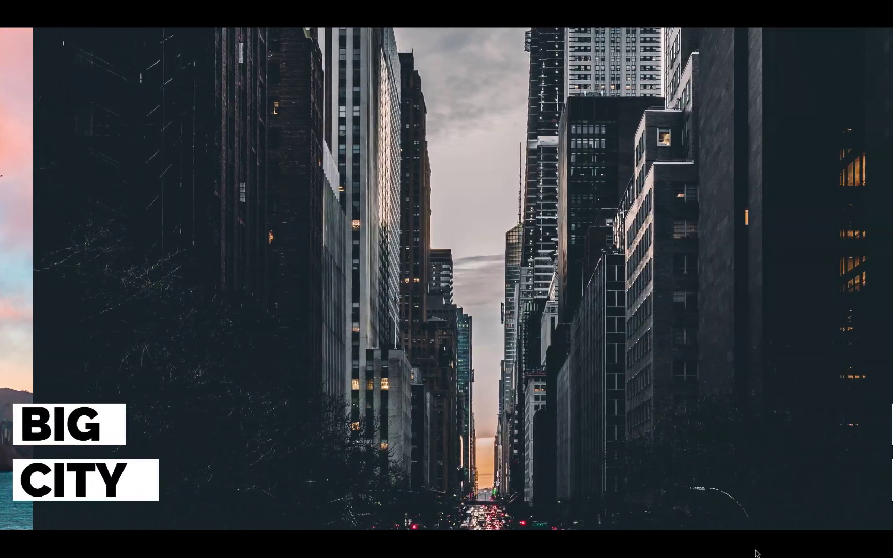
{"action": "key", "text": "Left"}
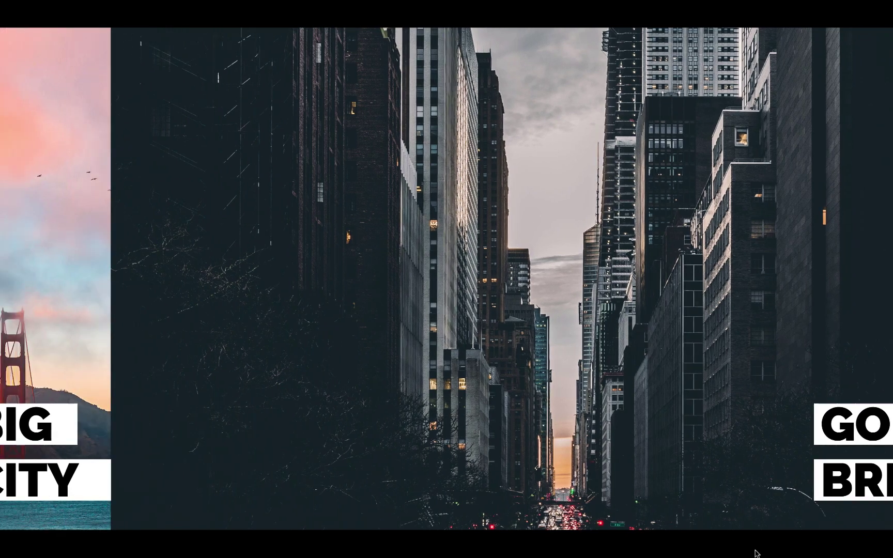
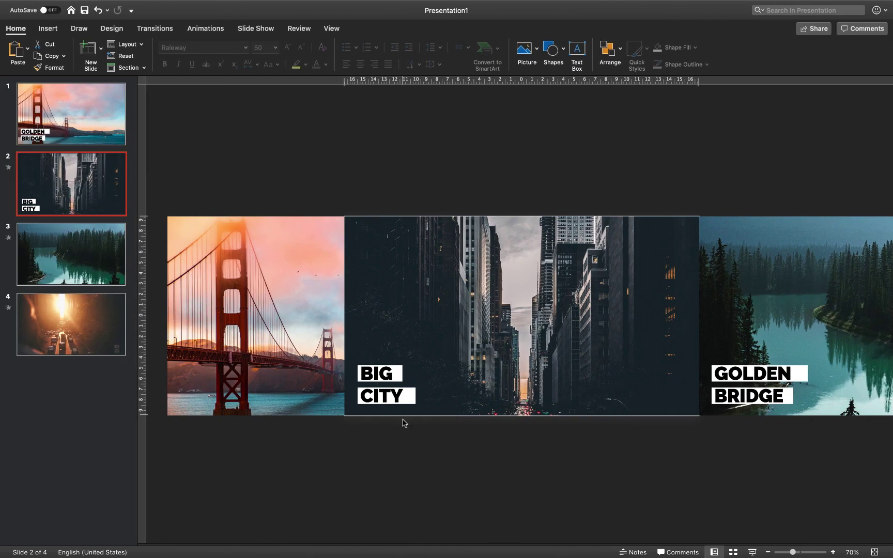
- Duplicate the BIG CITY group on slide 2 and place the copy at the same height beyond the slide's left edge
{"action": "left_click", "coordinate": [396, 368]}
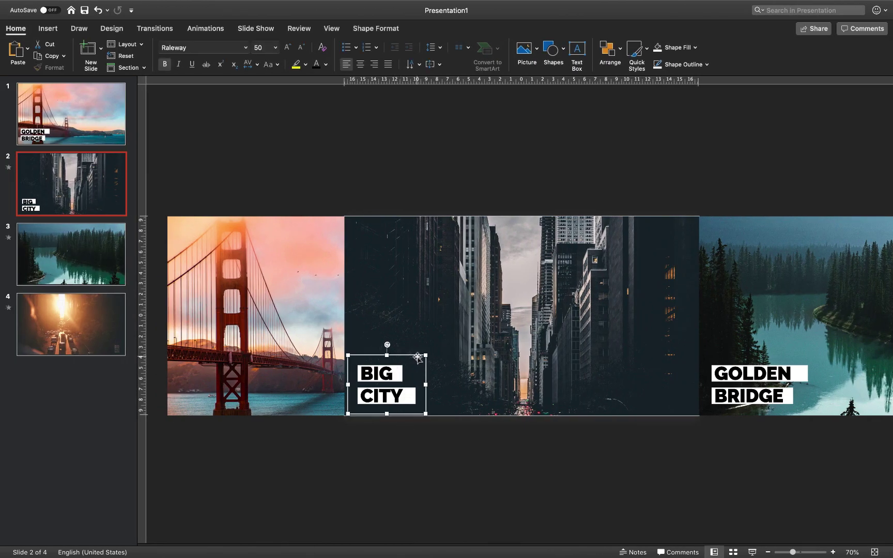
{"action": "left_click_drag", "start_coordinate": [418, 361], "coordinate": [203, 360]}
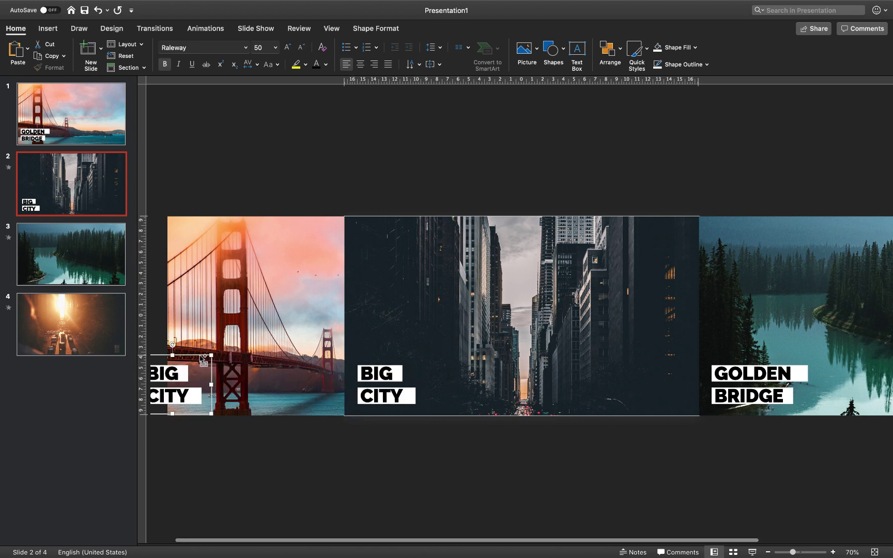
{"action": "left_click", "coordinate": [99, 265]}
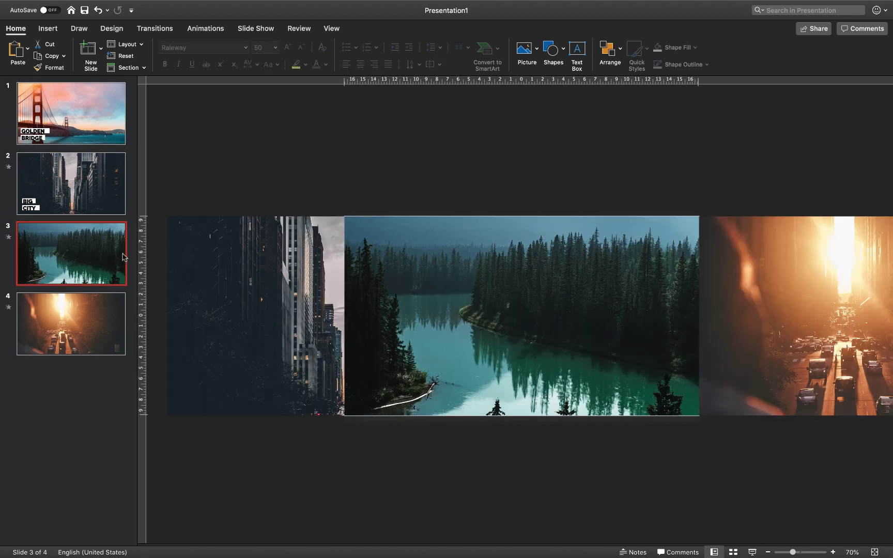
{"action": "left_click", "coordinate": [78, 192]}
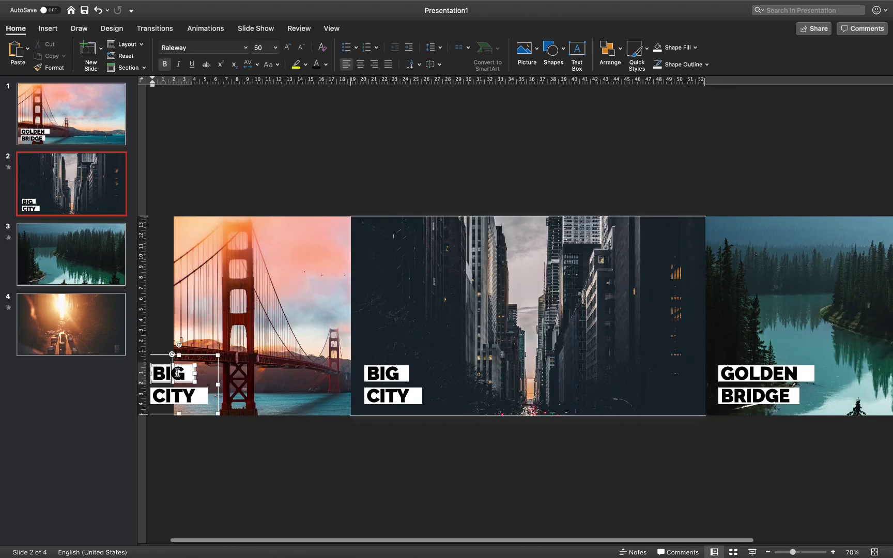
- Replace BIG in the off-slide copy with MAJESTIC and widen its box so the word fits on one line
{"action": "double_click", "coordinate": [178, 376]}
{"action": "type", "text": "MAJE"}
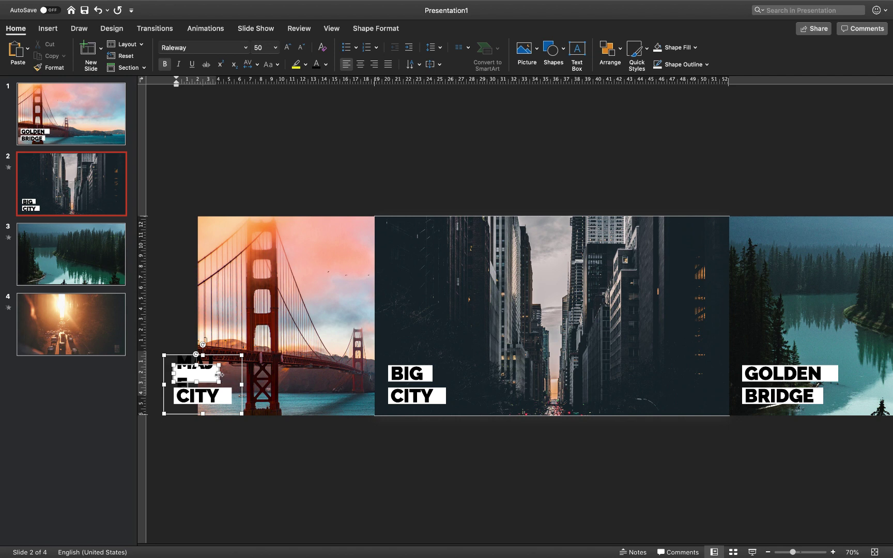
{"action": "left_click_drag", "start_coordinate": [219, 374], "coordinate": [286, 374]}
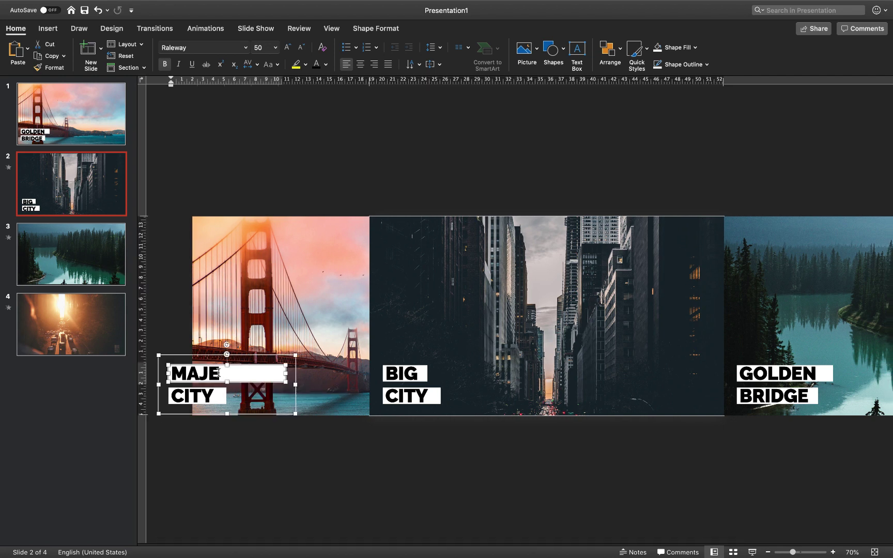
{"action": "type", "text": "STIC"}
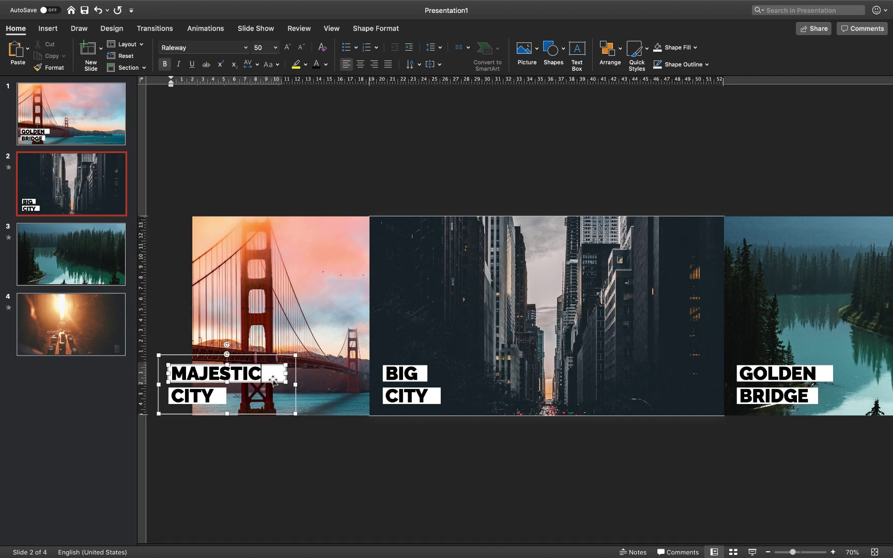
- Widen the CITY box of the off-slide copy and replace its text with LANDSCAPE
{"action": "left_click", "coordinate": [232, 400]}
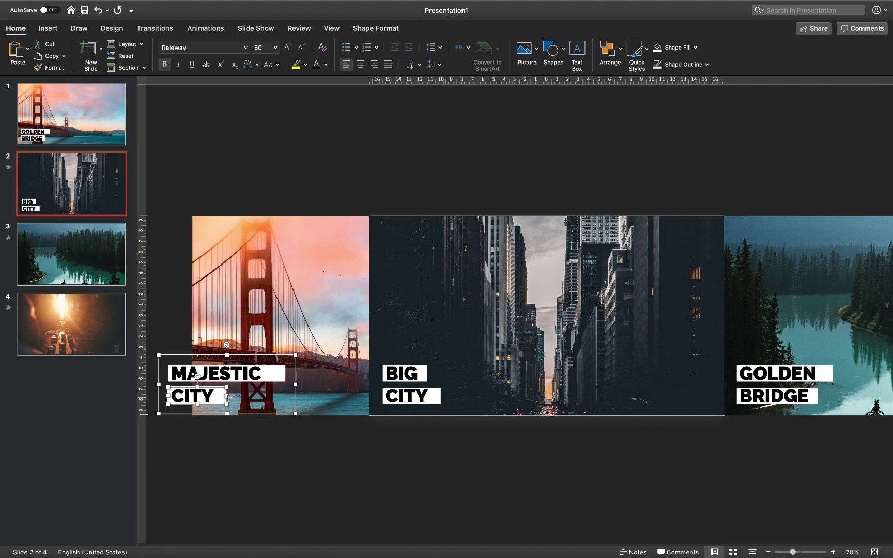
{"action": "left_click_drag", "start_coordinate": [226, 395], "coordinate": [286, 396]}
{"action": "double_click", "coordinate": [188, 397]}
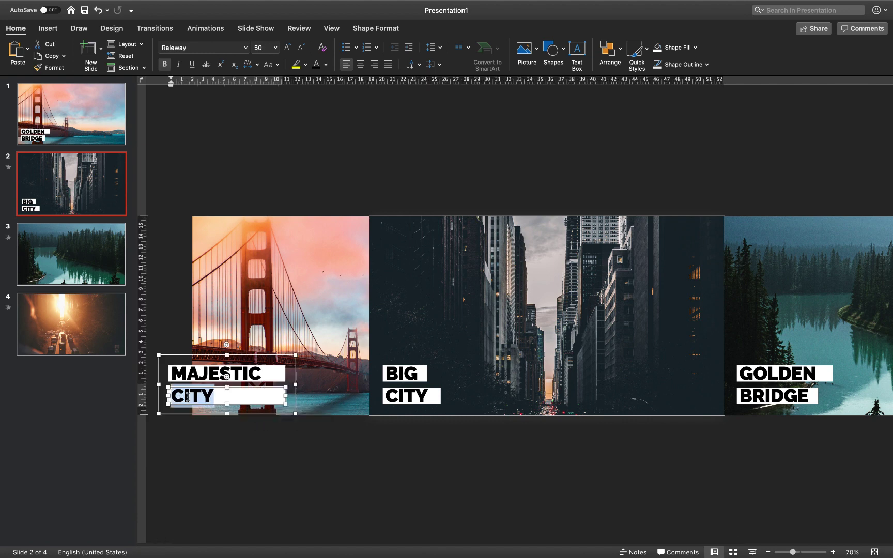
{"action": "type", "text": "LANDSCAPE"}
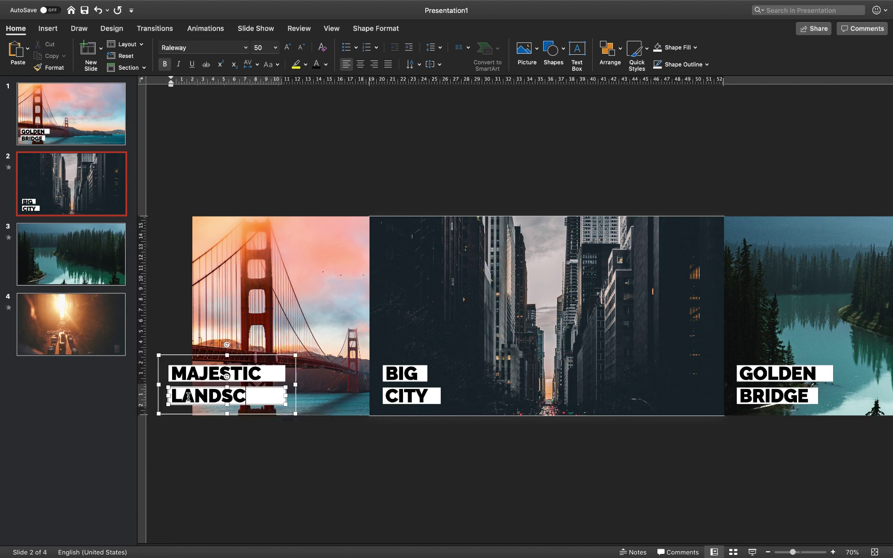
{"action": "left_click", "coordinate": [237, 438]}
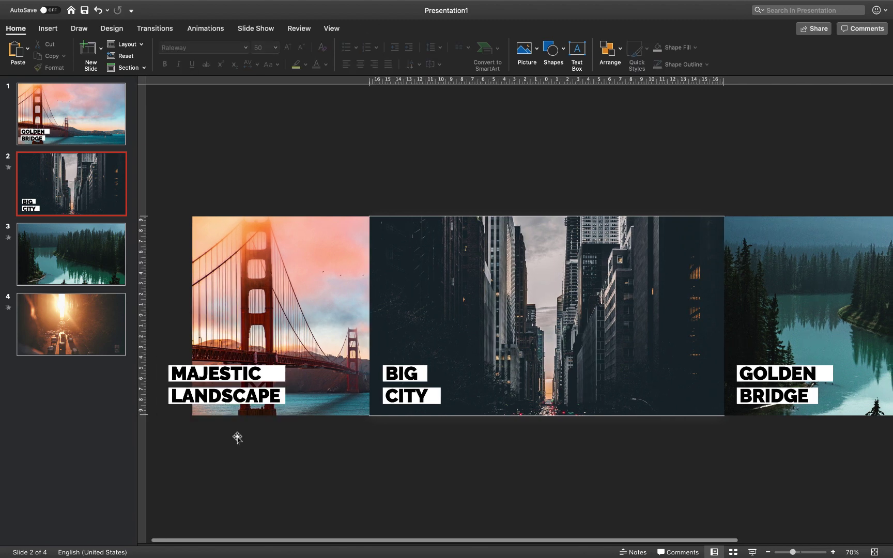
- Narrow the MAJESTIC box so it ends just after the word
{"action": "left_click", "coordinate": [262, 374]}
{"action": "left_click", "coordinate": [277, 375]}
{"action": "left_click_drag", "start_coordinate": [285, 374], "coordinate": [271, 373]}
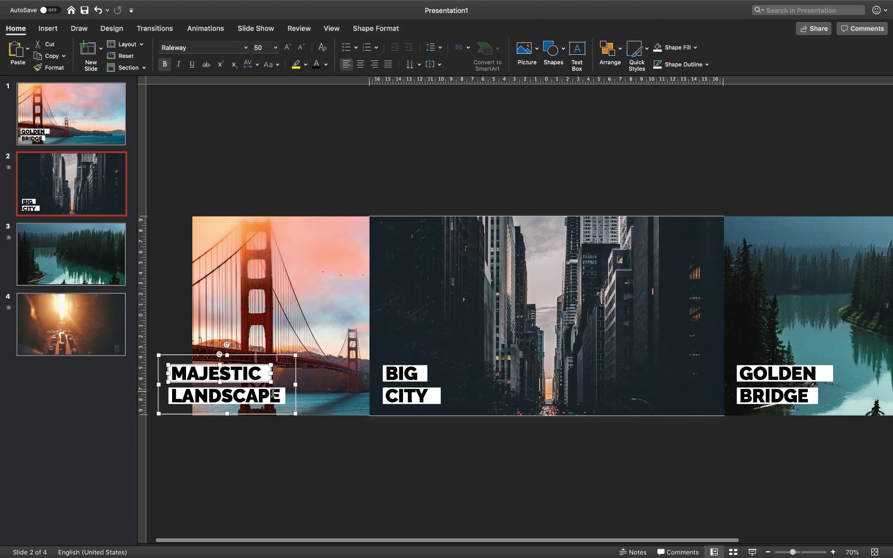
{"action": "key", "text": "Escape"}
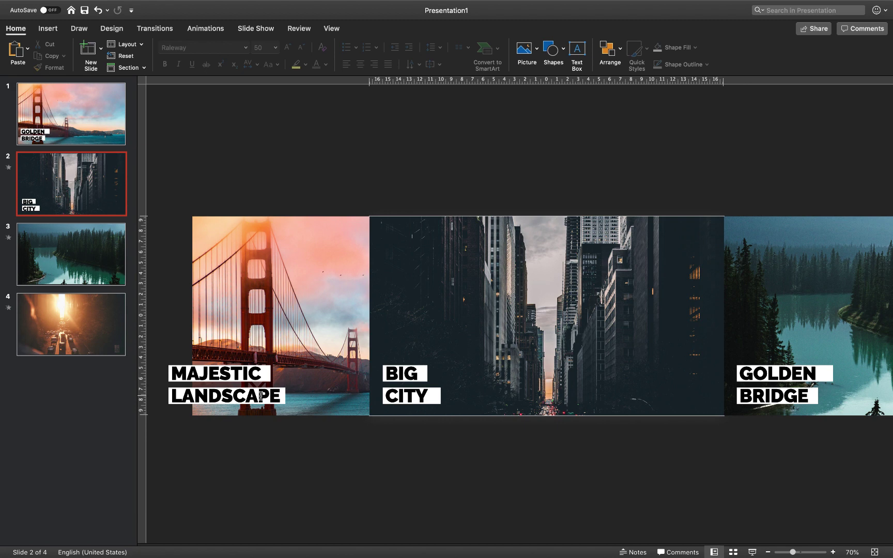
- Copy the MAJESTIC LANDSCAPE and BIG CITY groups onto slide 3 and shift both right until MAJESTIC LANDSCAPE sits in the slide's lower-left corner
{"action": "left_click", "coordinate": [260, 395]}
{"action": "left_click", "coordinate": [396, 384], "text": "shift"}
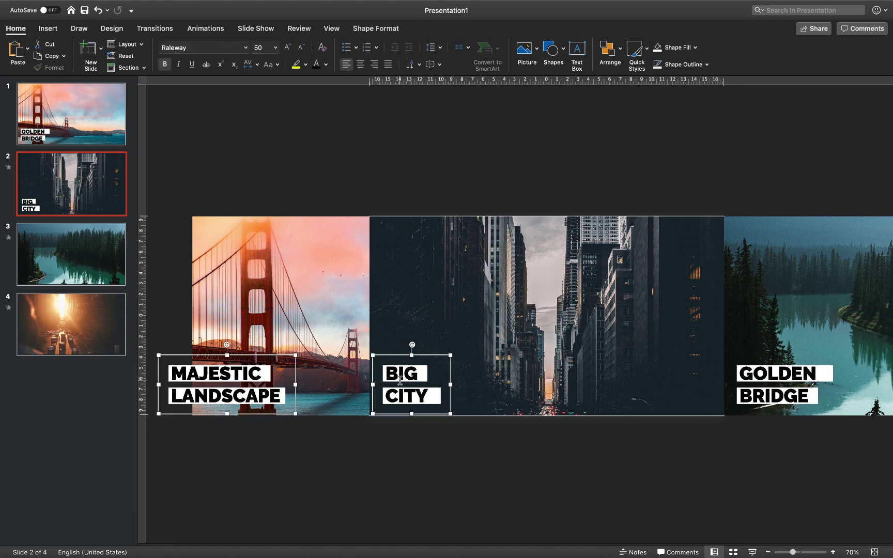
{"action": "left_click", "coordinate": [90, 275]}
{"action": "key", "text": "super+v"}
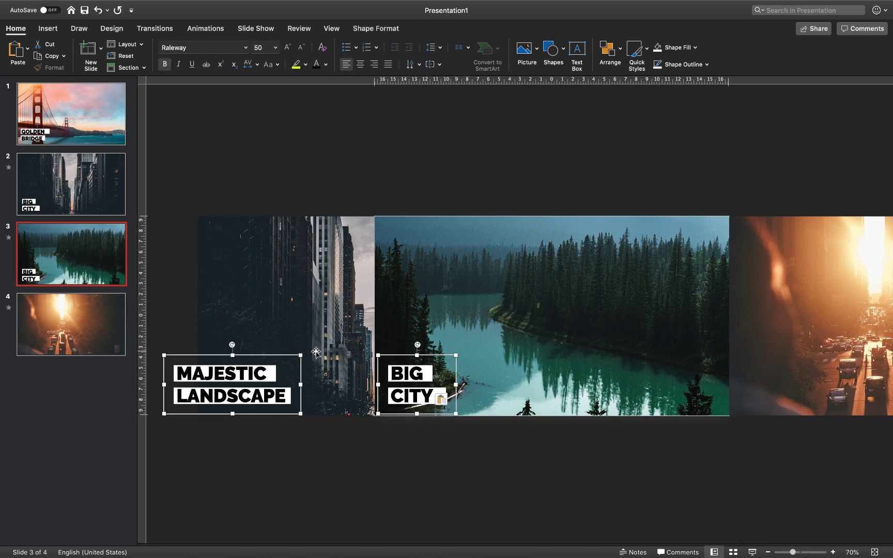
{"action": "left_click_drag", "start_coordinate": [281, 358], "coordinate": [491, 359]}
- Move the BIG CITY group horizontally past the right edge of slide 3
{"action": "left_click", "coordinate": [609, 386]}
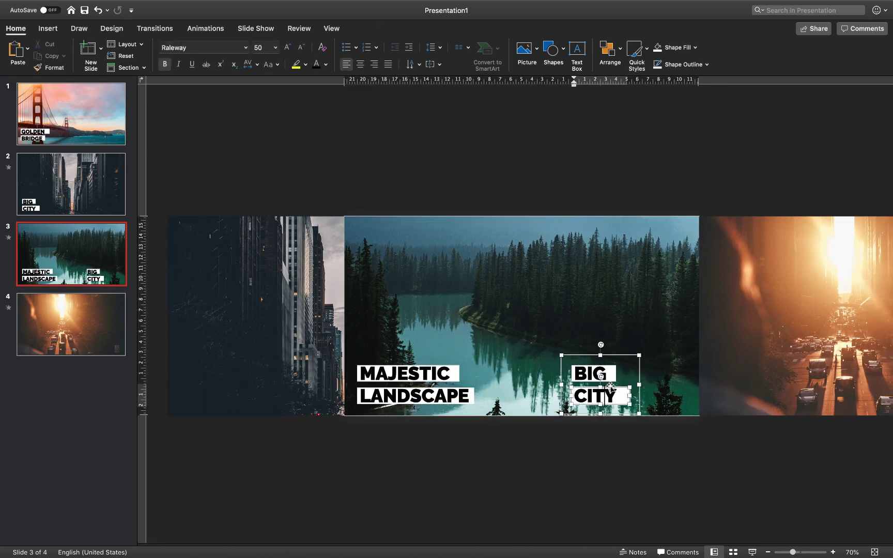
{"action": "left_click", "coordinate": [610, 369]}
{"action": "left_click", "coordinate": [611, 368]}
{"action": "left_click", "coordinate": [614, 360]}
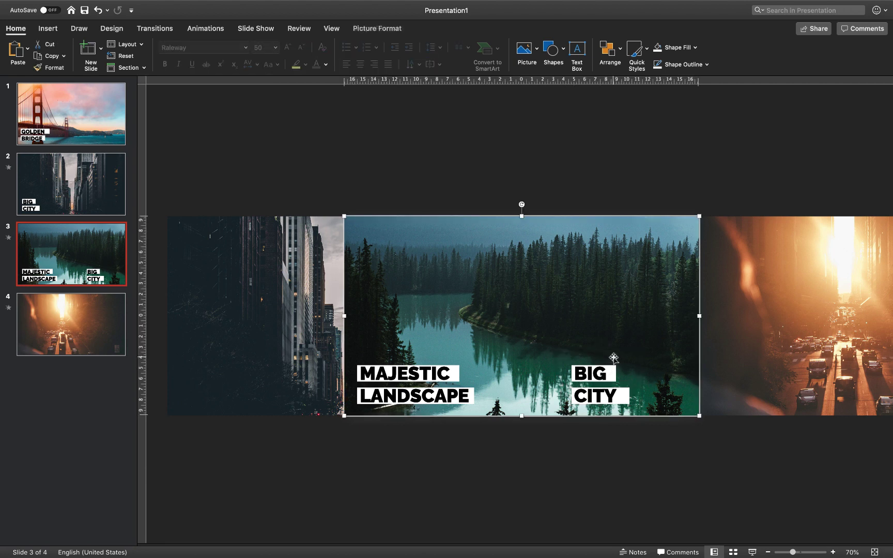
{"action": "left_click", "coordinate": [618, 360]}
{"action": "left_click_drag", "start_coordinate": [620, 357], "coordinate": [758, 361]}
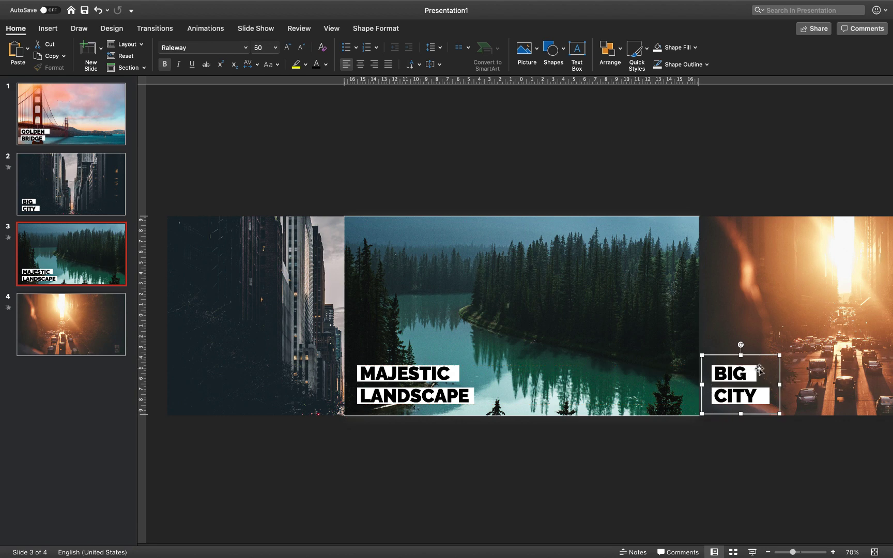
- Duplicate the MAJESTIC LANDSCAPE group on slide 3 and place the copy beyond the slide's left edge
{"action": "left_click", "coordinate": [420, 367]}
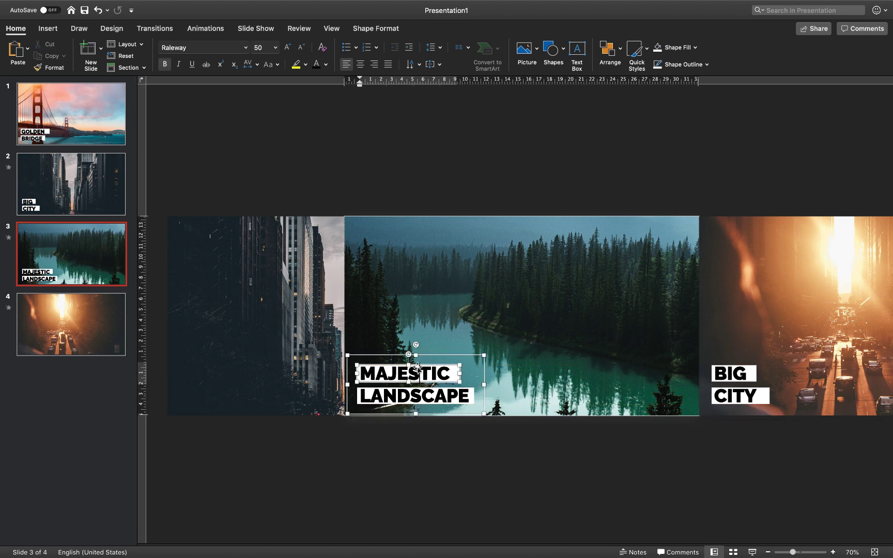
{"action": "left_click", "coordinate": [439, 356]}
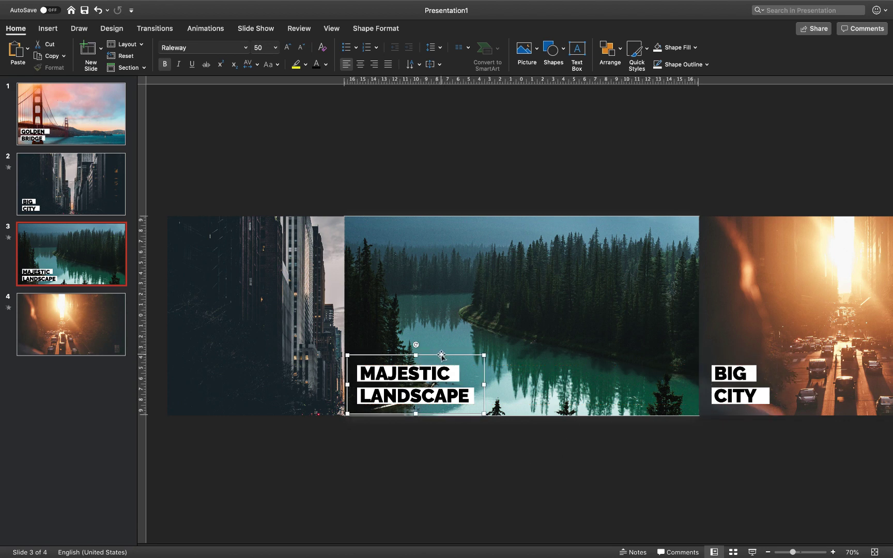
{"action": "left_click_drag", "start_coordinate": [443, 356], "coordinate": [228, 357]}
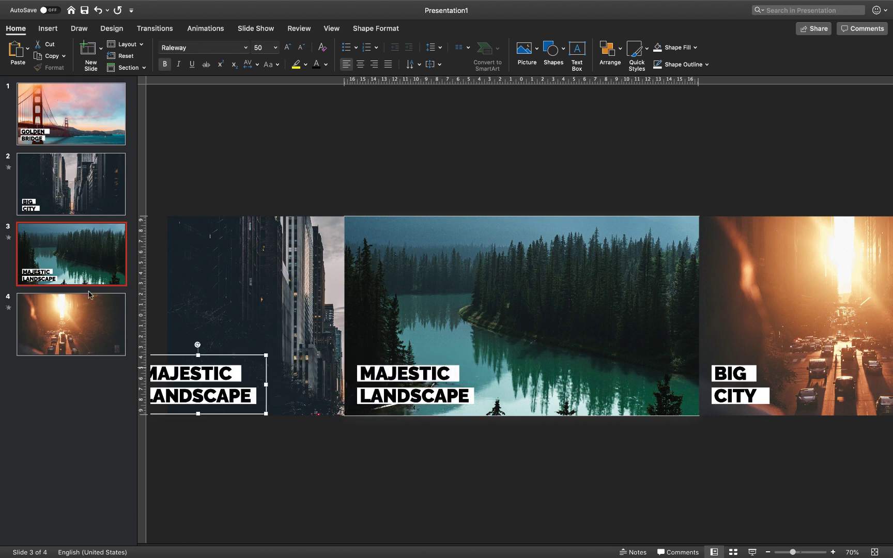
{"action": "left_click", "coordinate": [60, 308]}
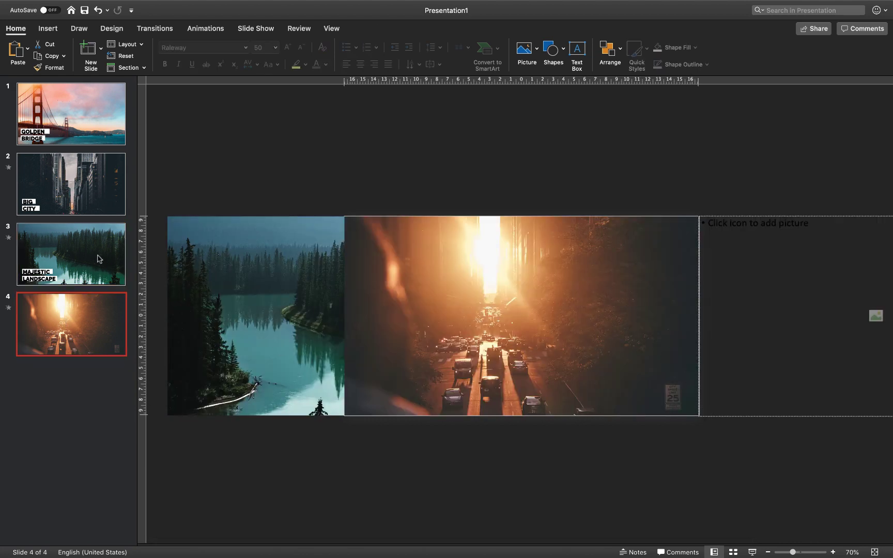
{"action": "left_click", "coordinate": [99, 259]}
- Replace the text of the off-slide copy on slide 3 with SUNSET and HOUR
{"action": "double_click", "coordinate": [223, 378]}
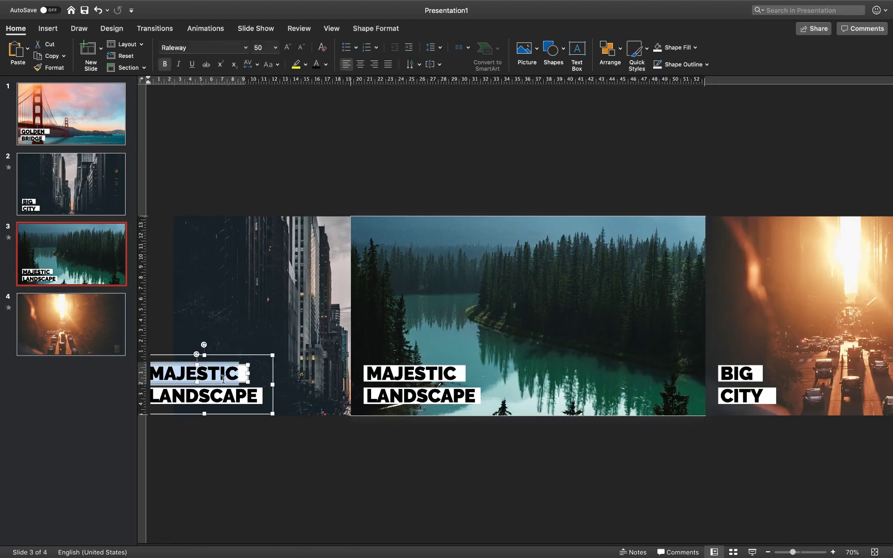
{"action": "type", "text": "SUNSET"}
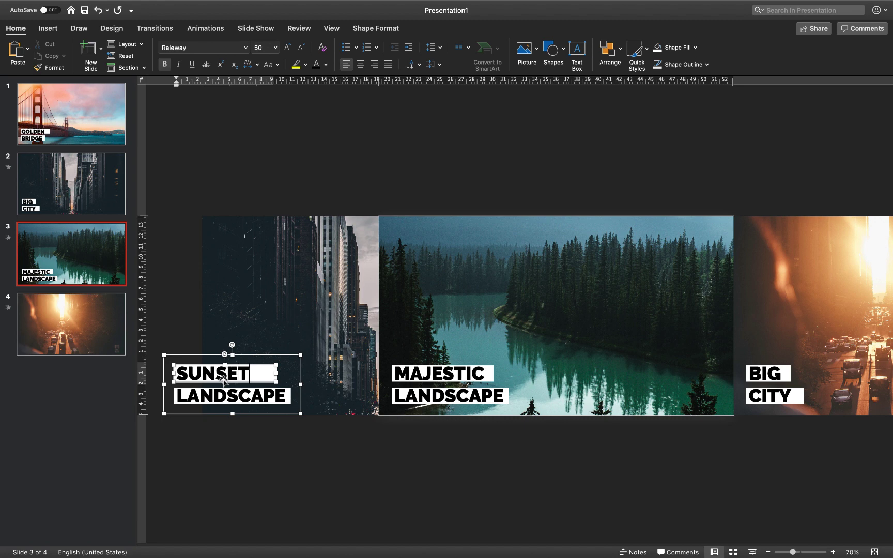
{"action": "double_click", "coordinate": [231, 395]}
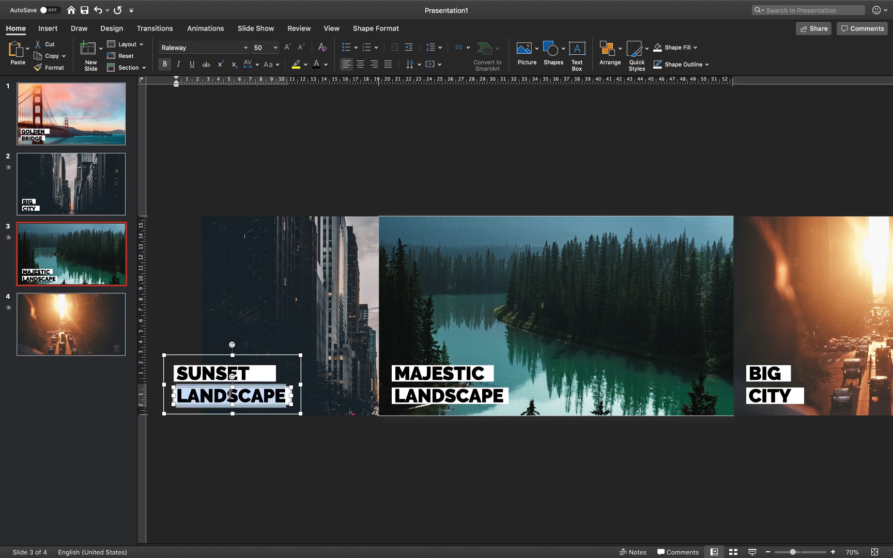
{"action": "type", "text": "HOUR"}
{"action": "key", "text": "Escape"}
- Narrow the HOUR box to fit its word
{"action": "left_click", "coordinate": [279, 395]}
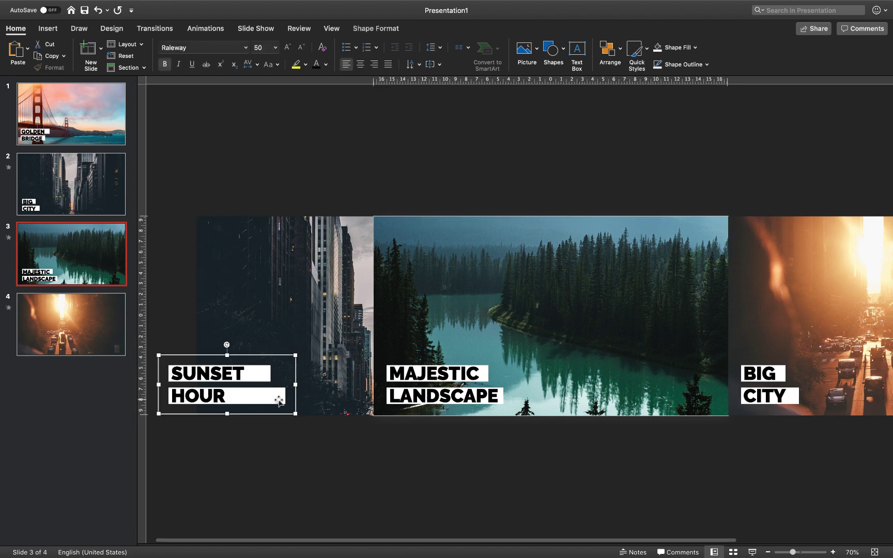
{"action": "left_click", "coordinate": [281, 397]}
{"action": "left_click_drag", "start_coordinate": [287, 396], "coordinate": [243, 396]}
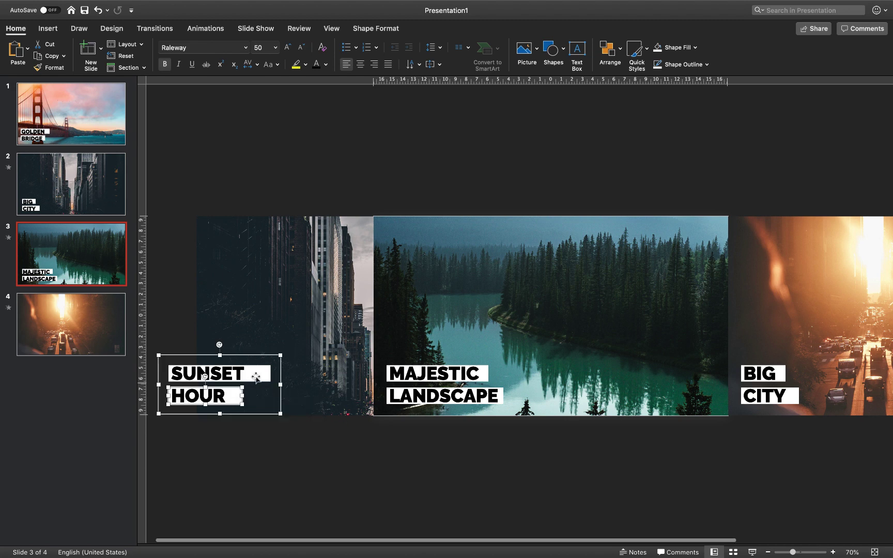
- Copy the SUNSET HOUR and MAJESTIC LANDSCAPE groups from slide 3 and paste them onto slide 4
{"action": "left_click", "coordinate": [398, 381]}
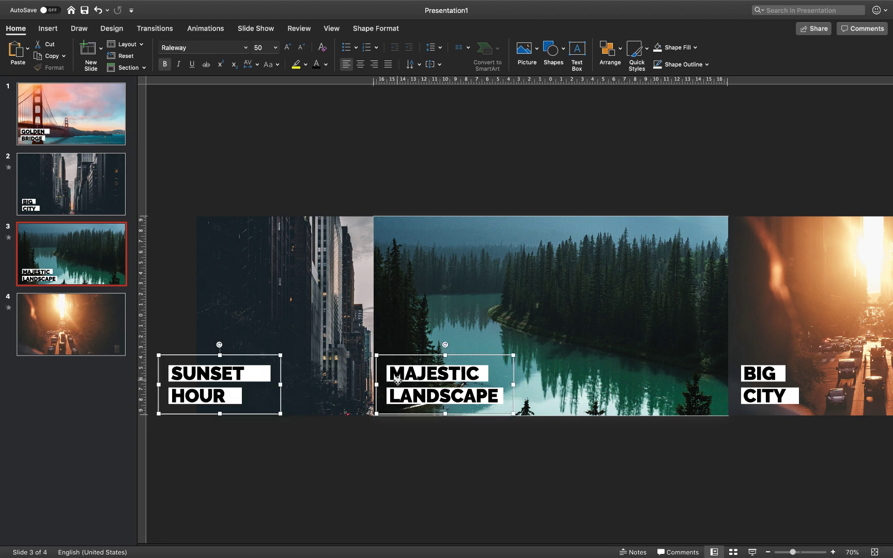
{"action": "left_click", "coordinate": [83, 329]}
{"action": "key", "text": "super+v"}
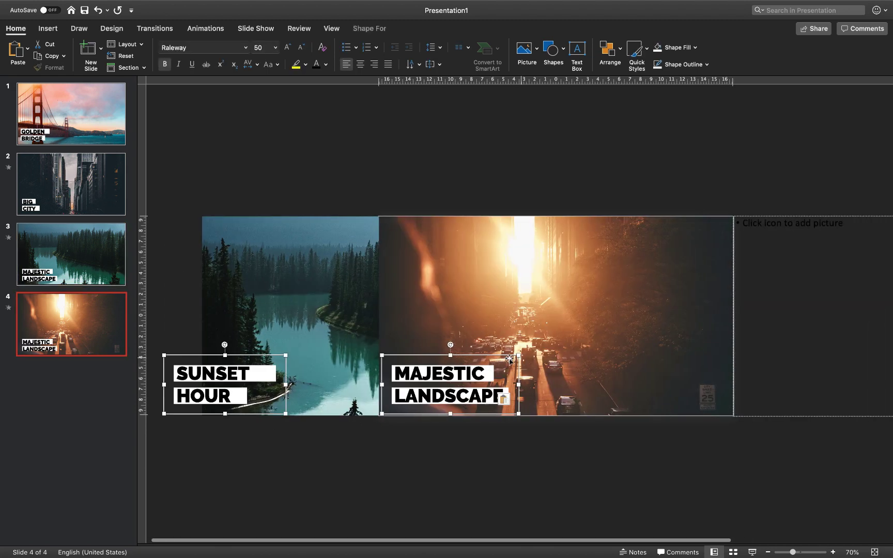
- Shift both title groups on slide 4 to the right, without moving any picture, so SUNSET HOUR sits in the slide's lower-left corner
{"action": "left_click_drag", "start_coordinate": [212, 358], "coordinate": [398, 359]}
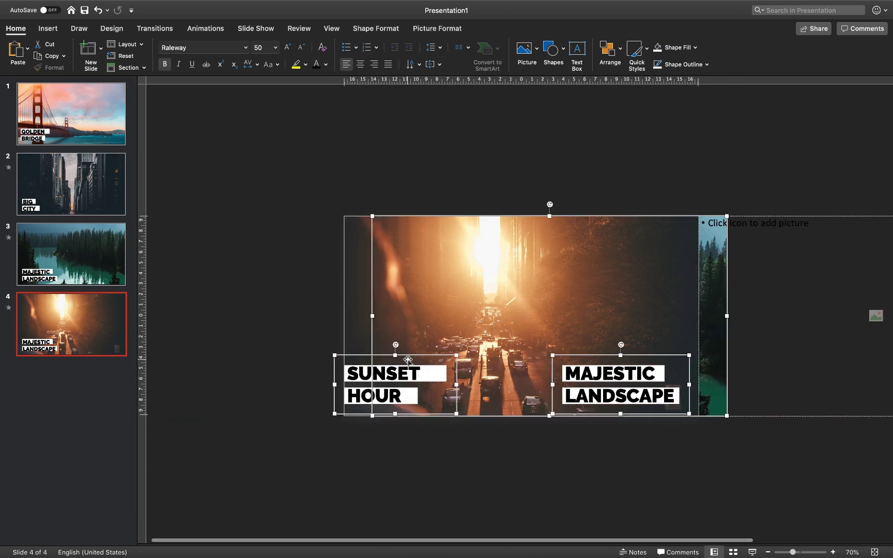
{"action": "key", "text": "super+z"}
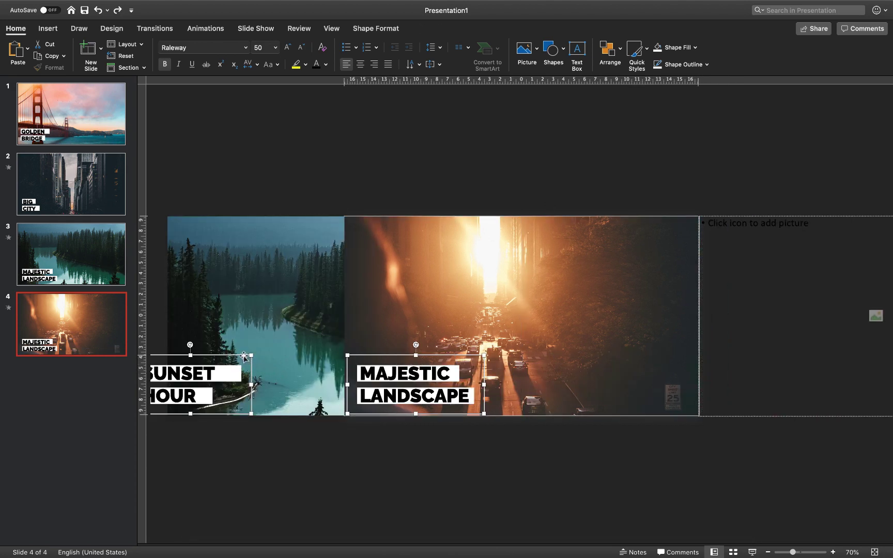
{"action": "left_click_drag", "start_coordinate": [245, 357], "coordinate": [459, 358]}
{"action": "left_click", "coordinate": [638, 439]}
- Select the MAJESTIC LANDSCAPE title group on slide 4
{"action": "double_click", "coordinate": [612, 373]}
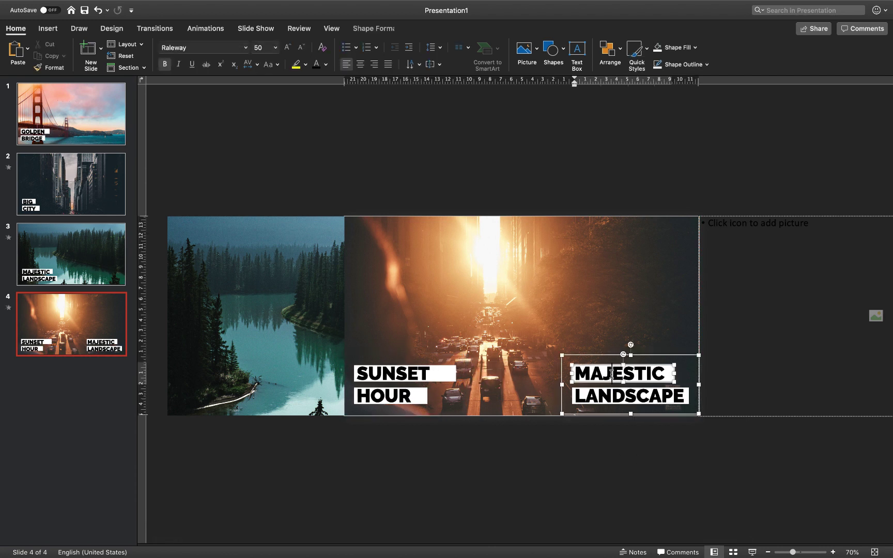
{"action": "left_click", "coordinate": [597, 361]}
{"action": "left_click", "coordinate": [594, 363]}
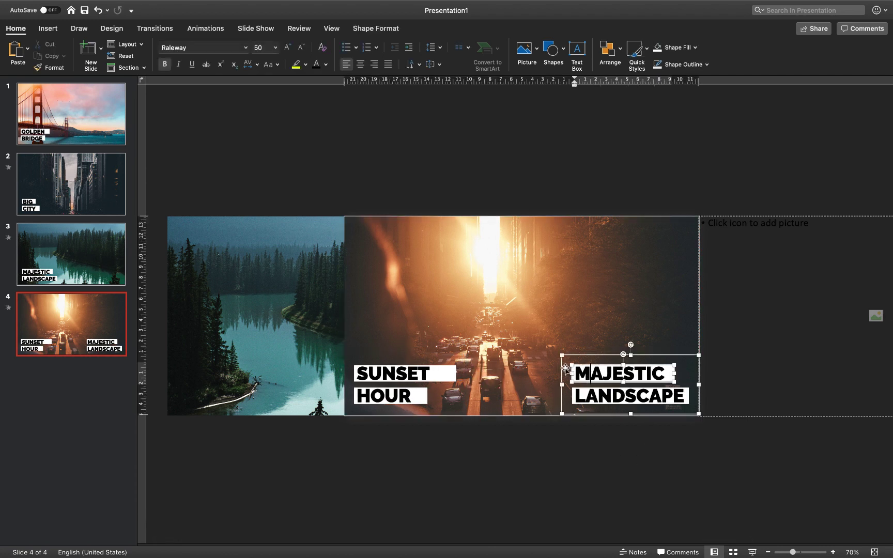